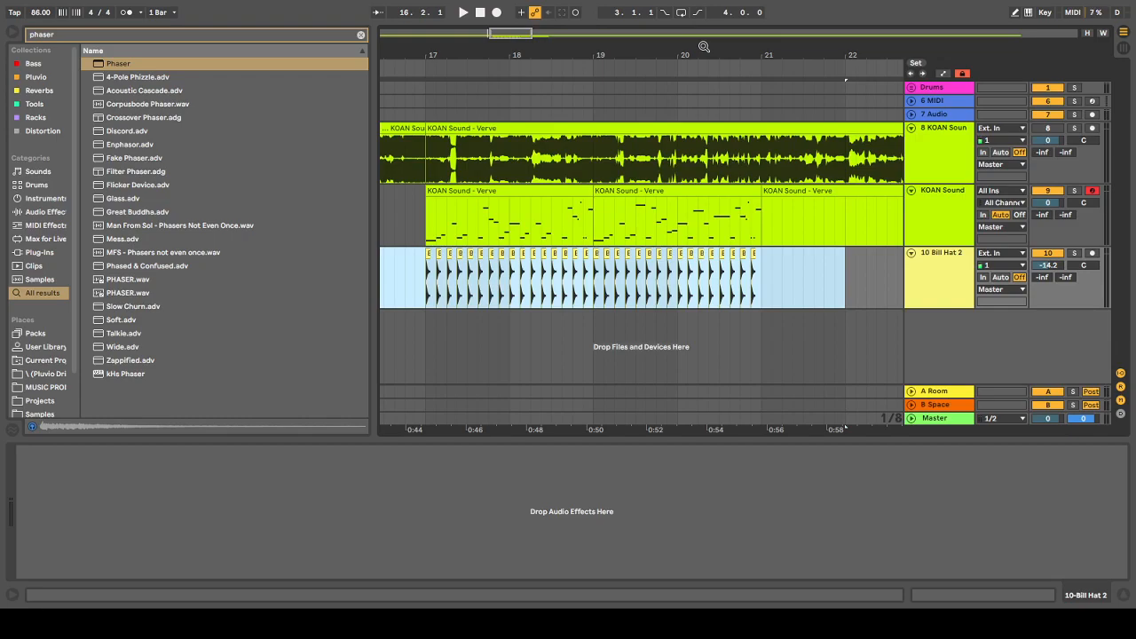
Split the KOAN Sound audio clip at bar 21 so bars 17 to 21 form their own clip
click(427, 166)
drag(427, 166, 764, 157)
key(ctrl+e)
Solo the KOAN Sound audio track and play it from just before bar 17
click(1073, 128)
click(405, 168)
key(space)
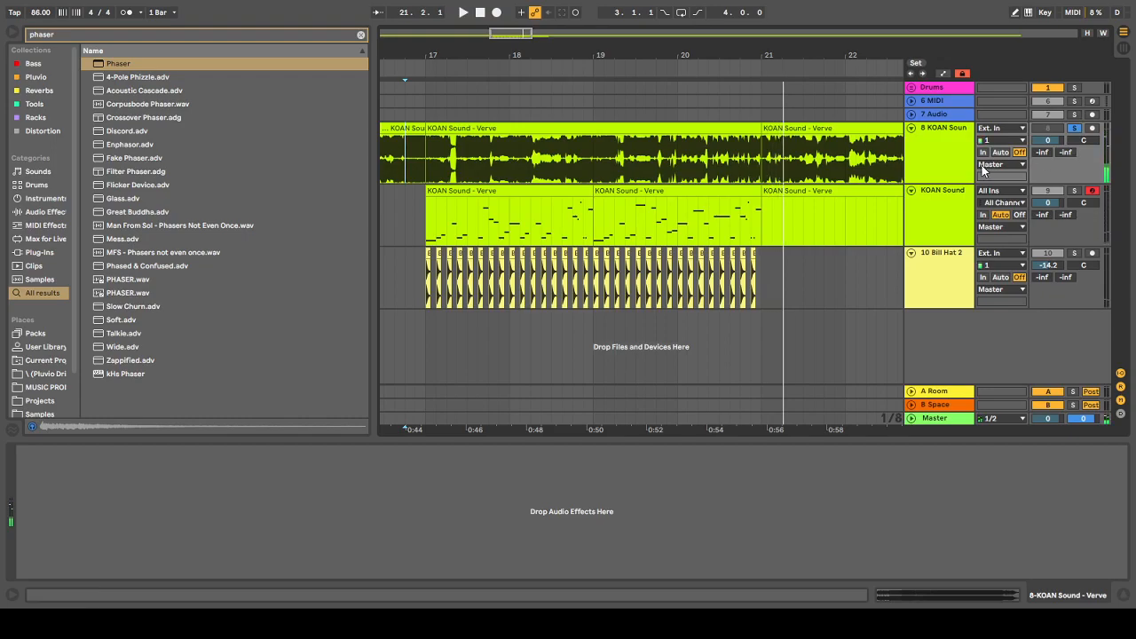
Solo the sliced KOAN Sound MIDI track, play it from bar 17, and bring the Bill Hat 2 track into the solo
click(422, 244)
key(space)
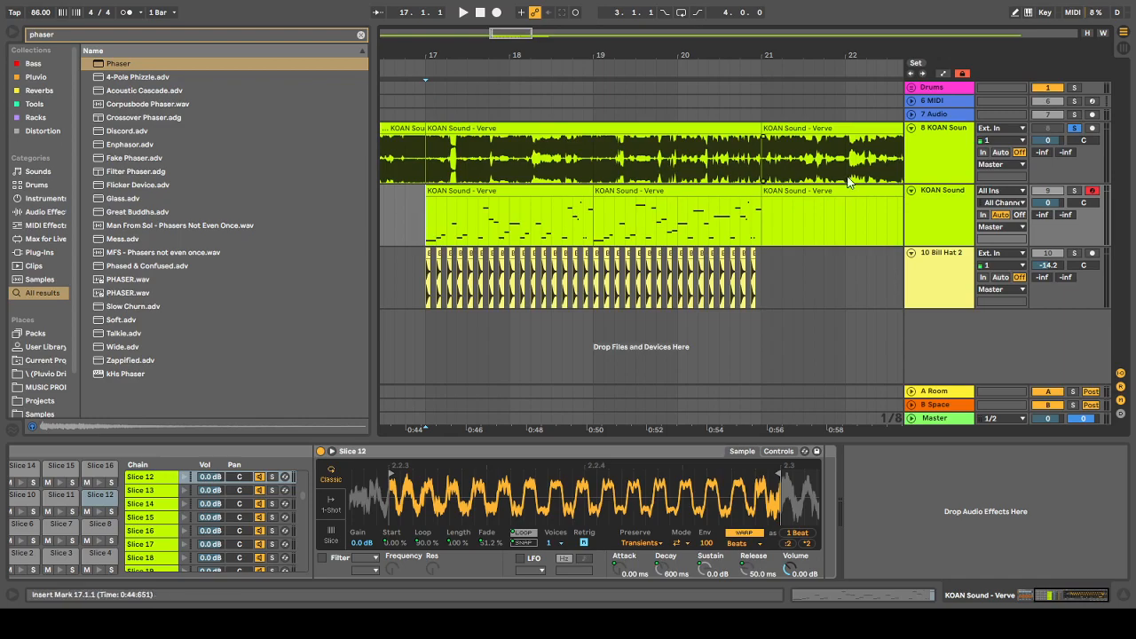
click(1073, 191)
key(space)
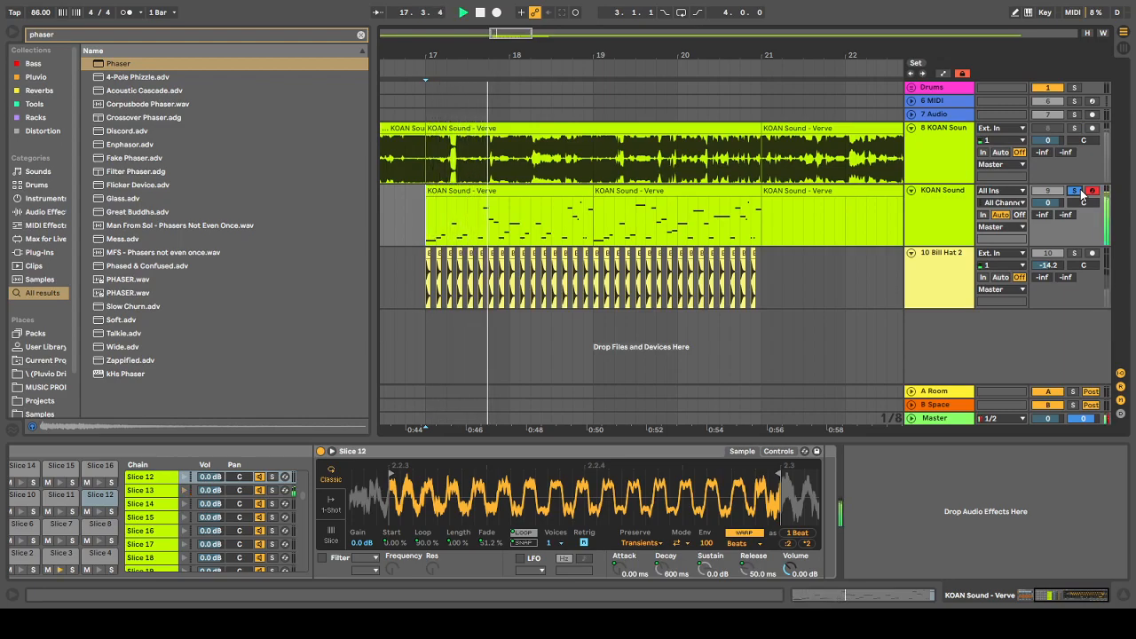
ctrl+click(1073, 254)
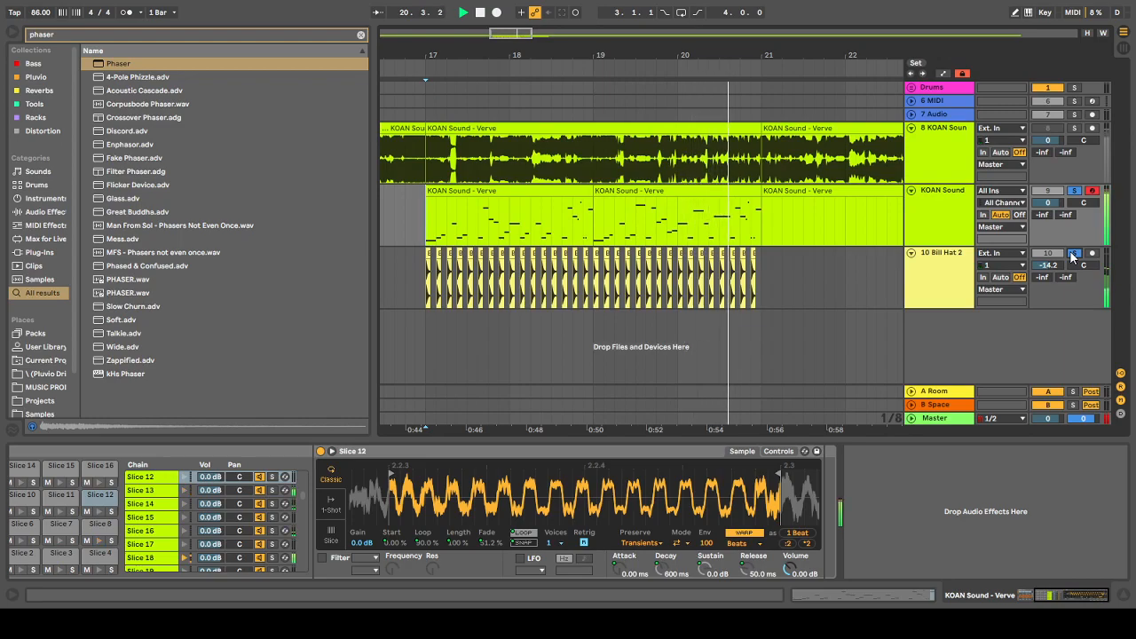
key(space)
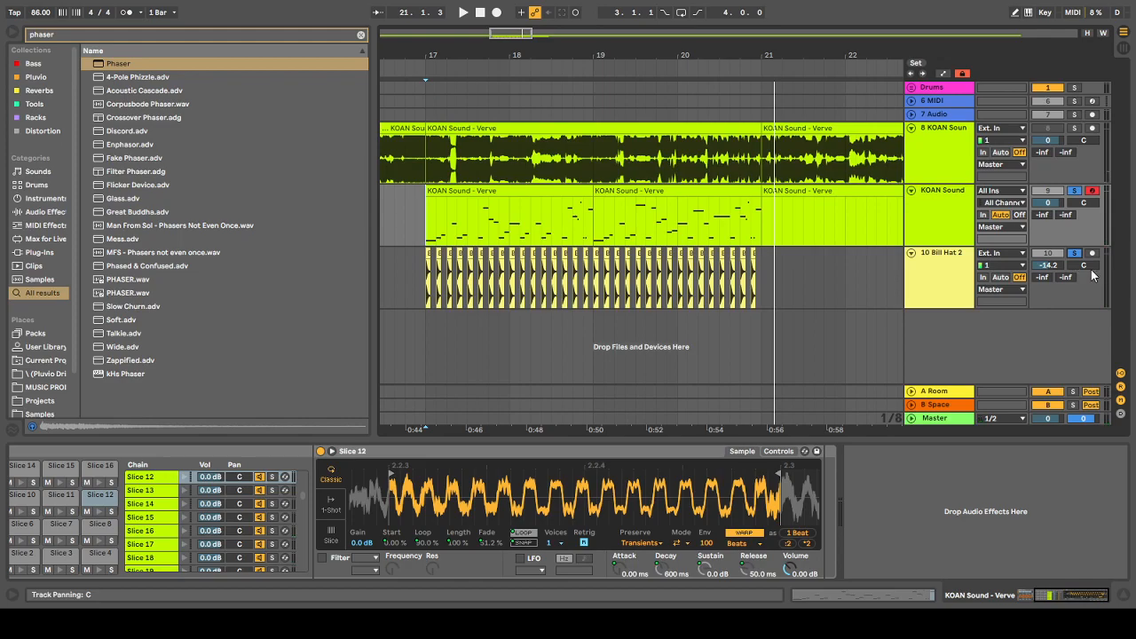
Delete the Bill Hat 2 track and move the KOAN Sound MIDI track, folded, directly below the Drums group
click(949, 269)
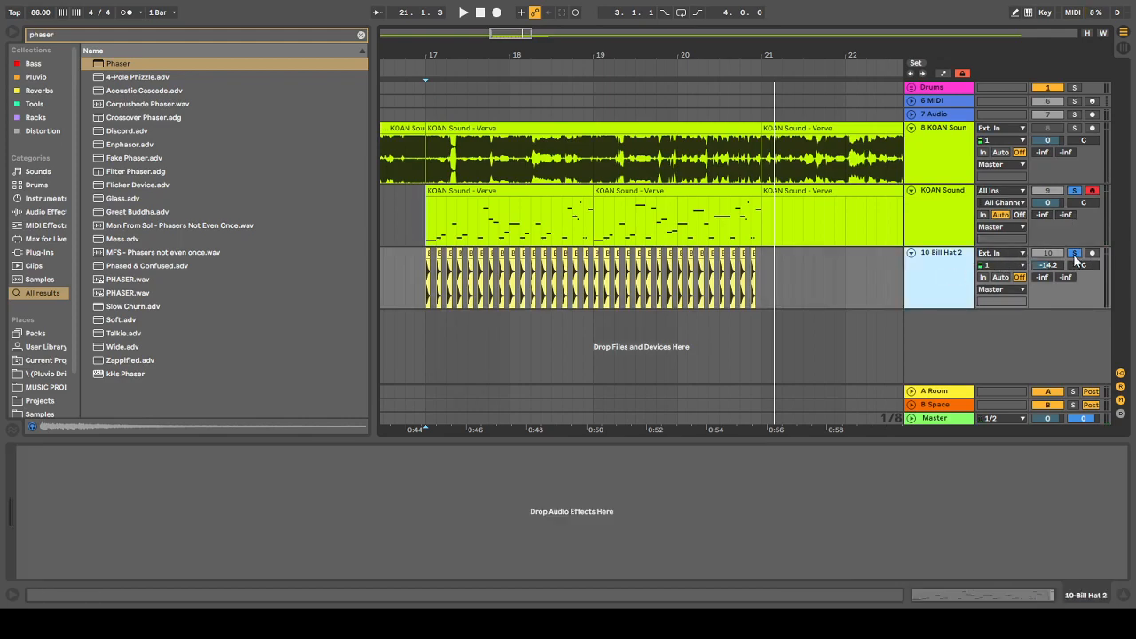
key(Delete)
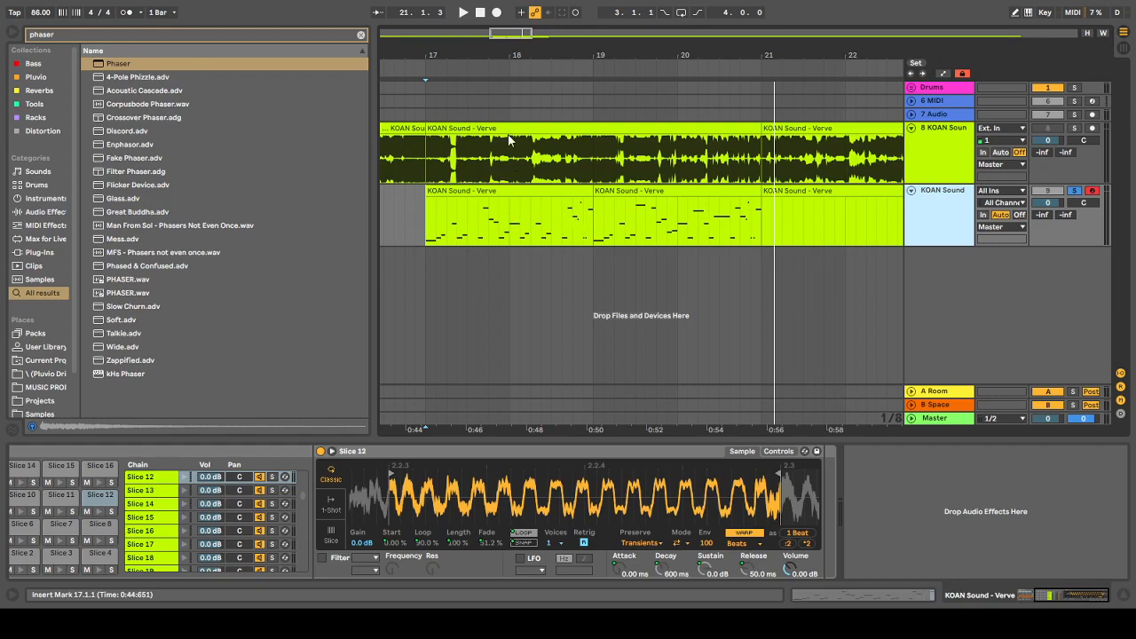
drag(507, 34, 507, 11)
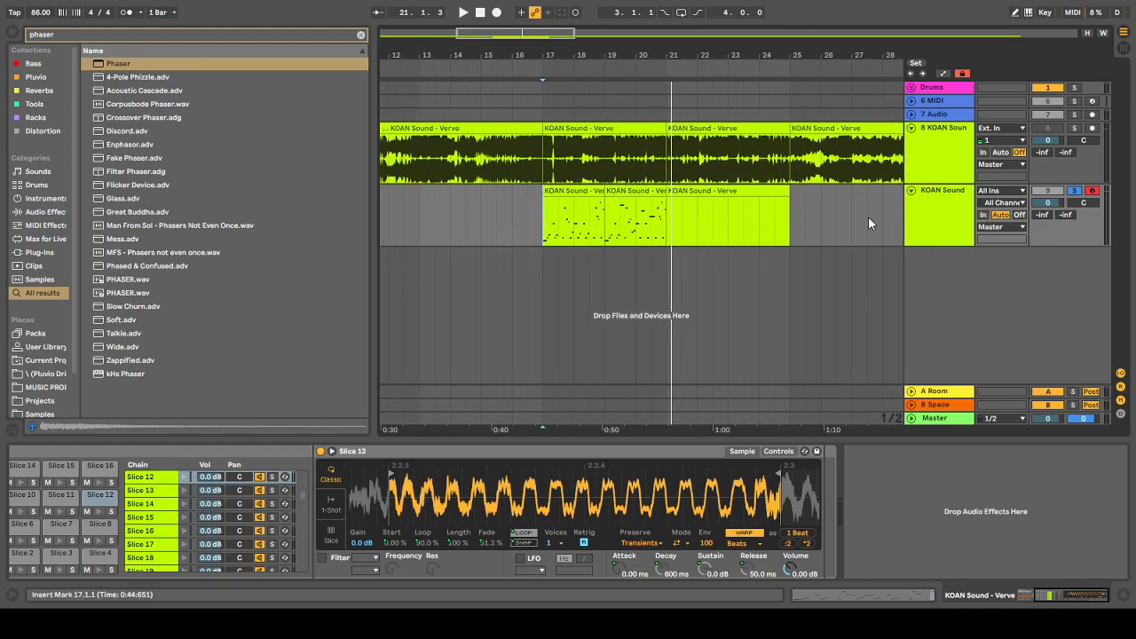
click(925, 197)
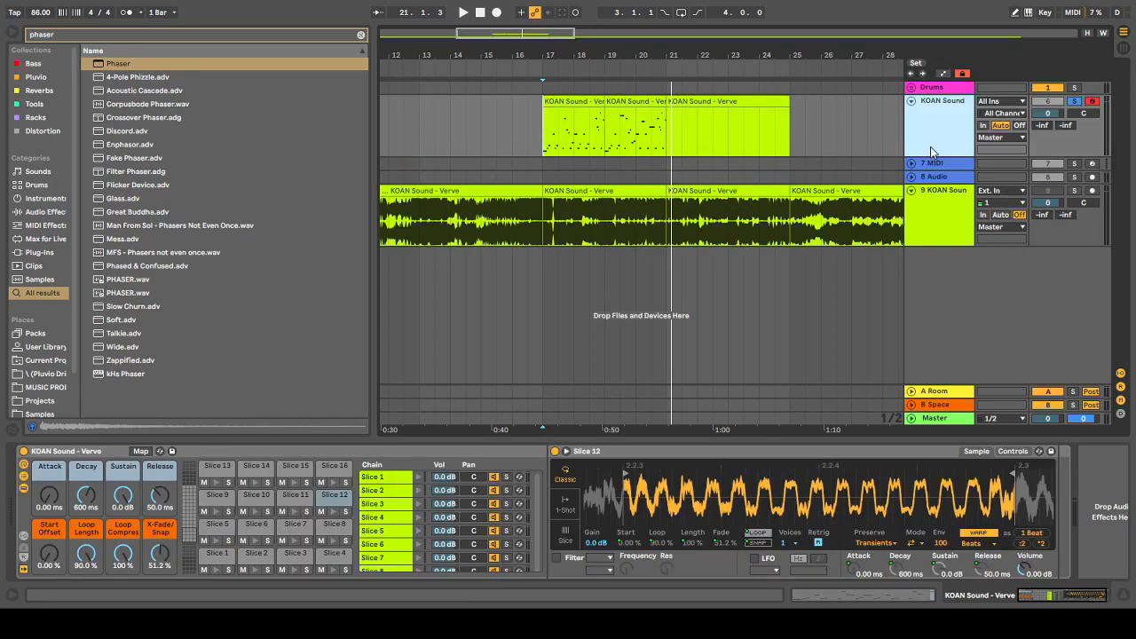
click(911, 102)
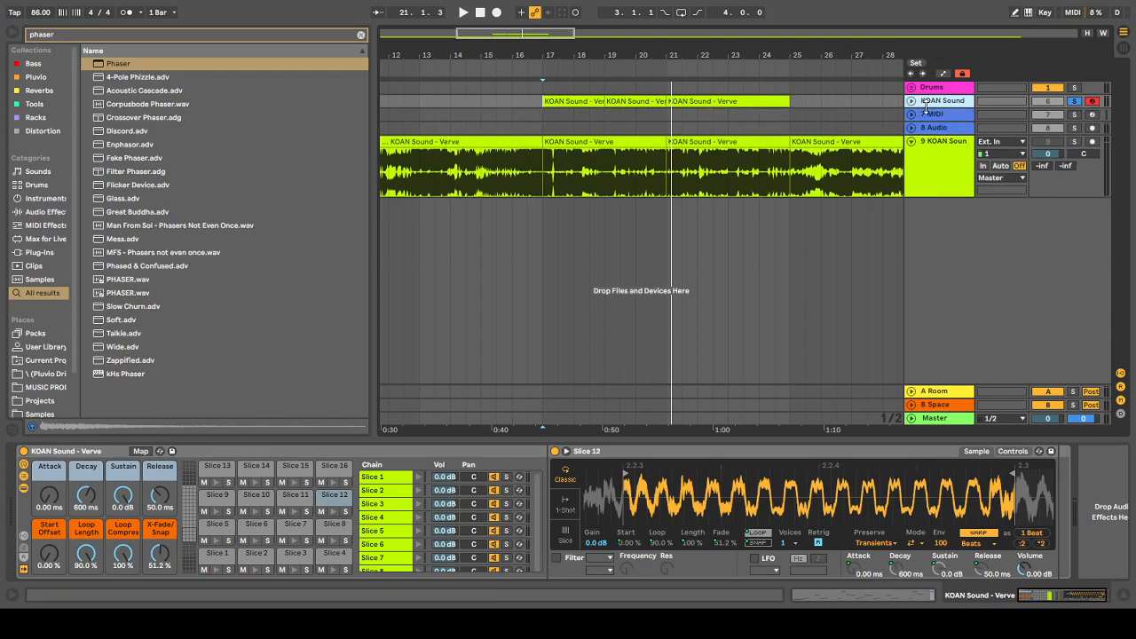
Group the tracks from Drums through 8 Audio and collapse the new group
click(943, 128)
click(947, 90)
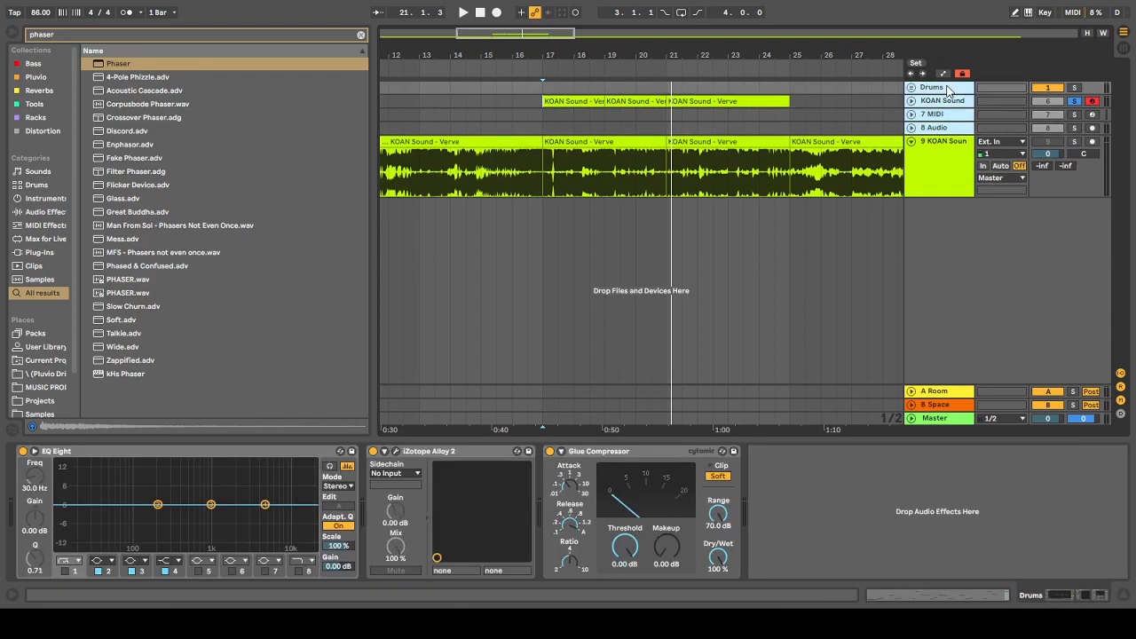
key(ctrl+g)
click(908, 88)
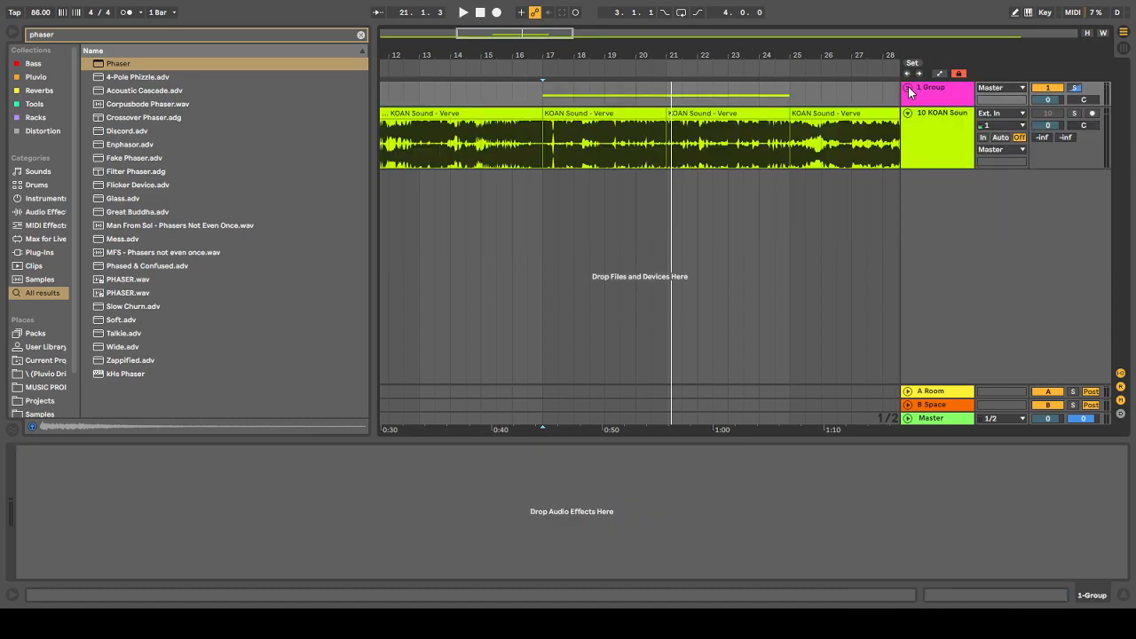
Hide the browser and the device view to enlarge the arrangement
mouse_move(531, 37)
mouse_down()
mouse_move(566, 39)
mouse_move(542, 37)
mouse_up()
click(12, 33)
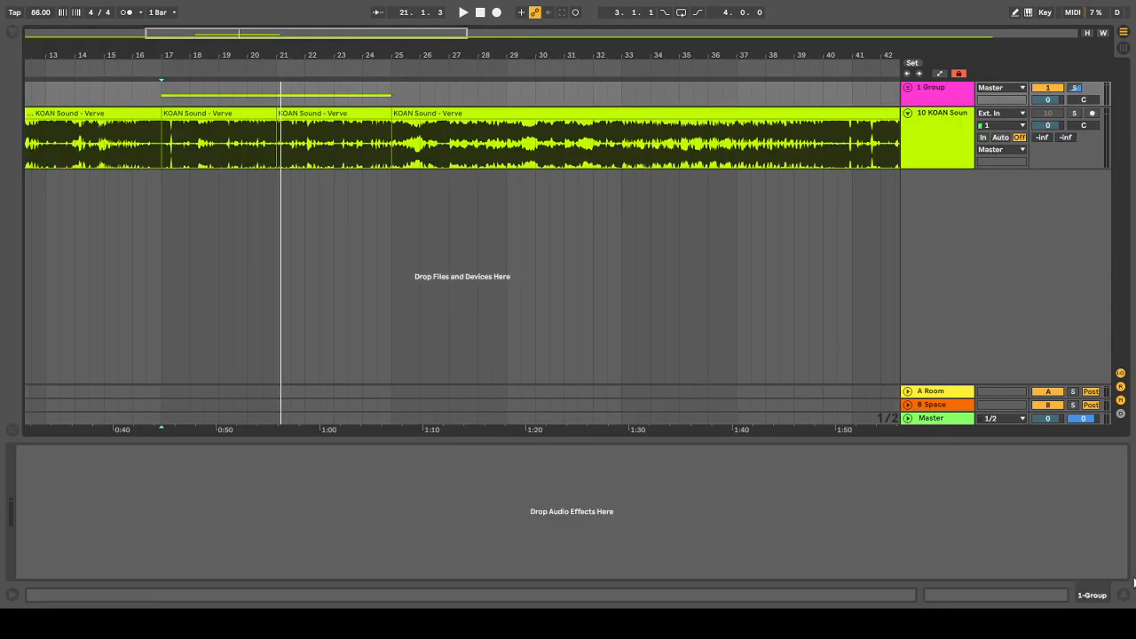
click(1123, 594)
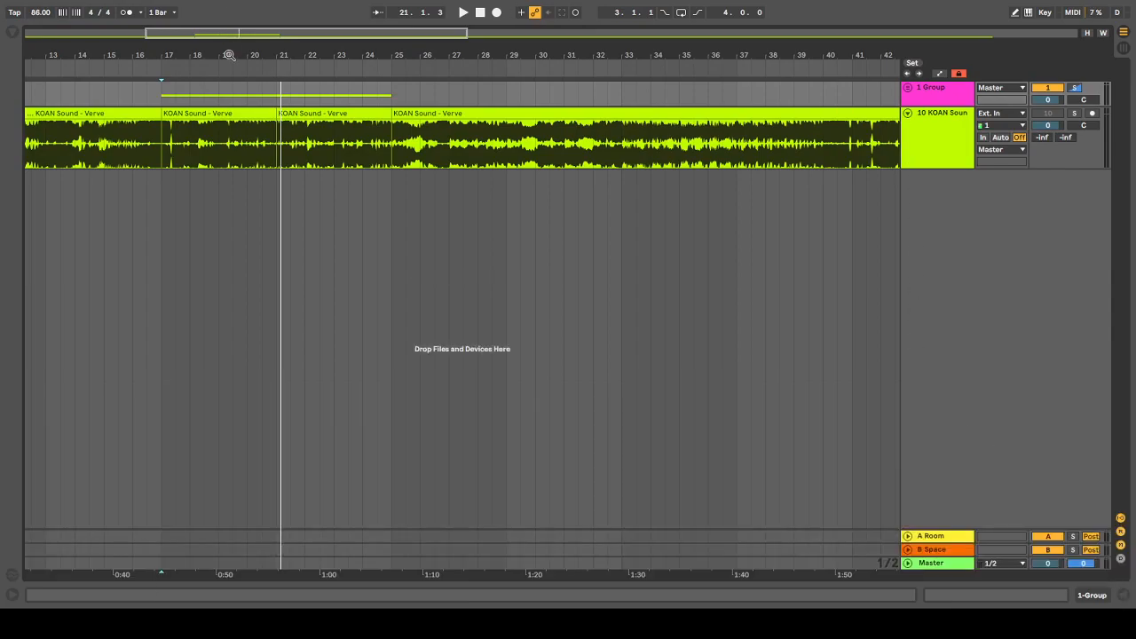
Add an audio track below the KOAN Sound audio with its input set to Resampling, and clear all track solos
click(163, 152)
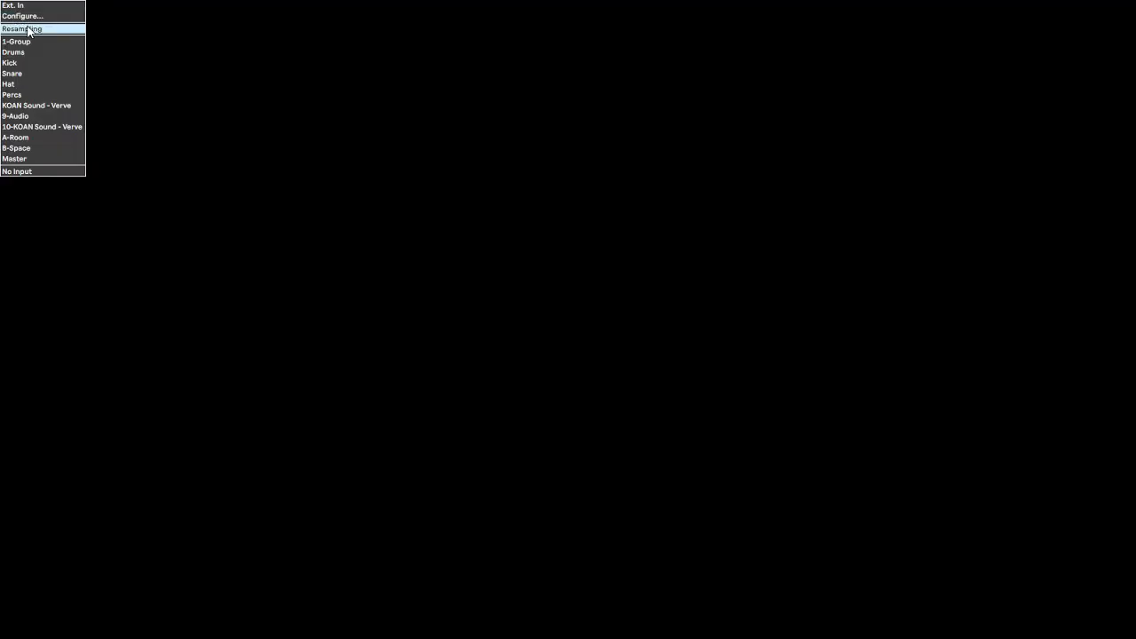
click(30, 31)
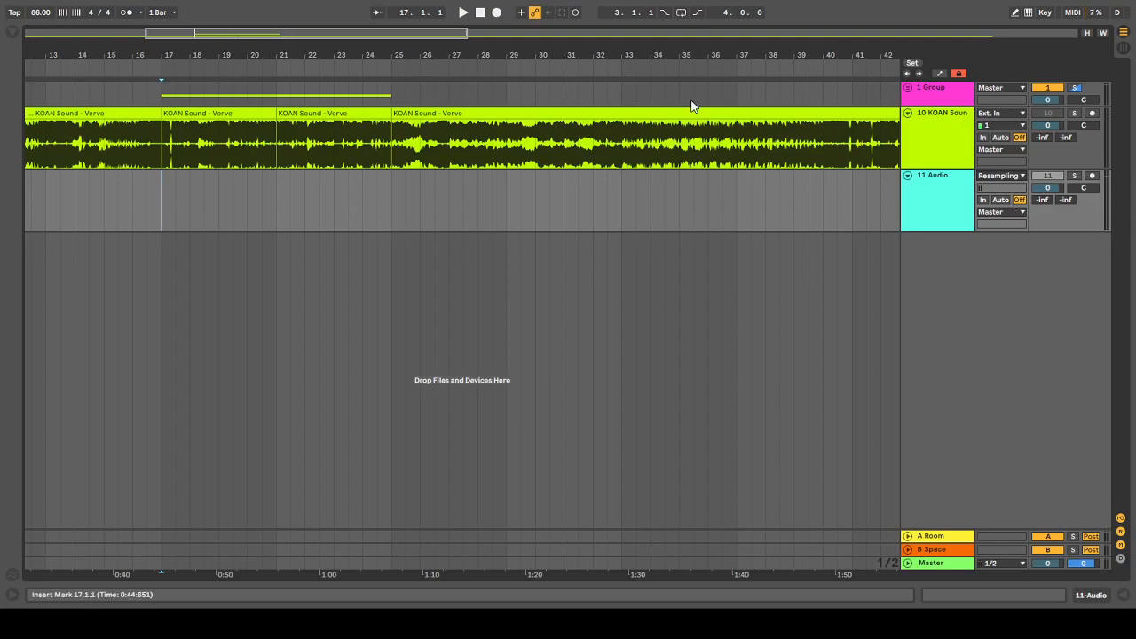
click(1075, 176)
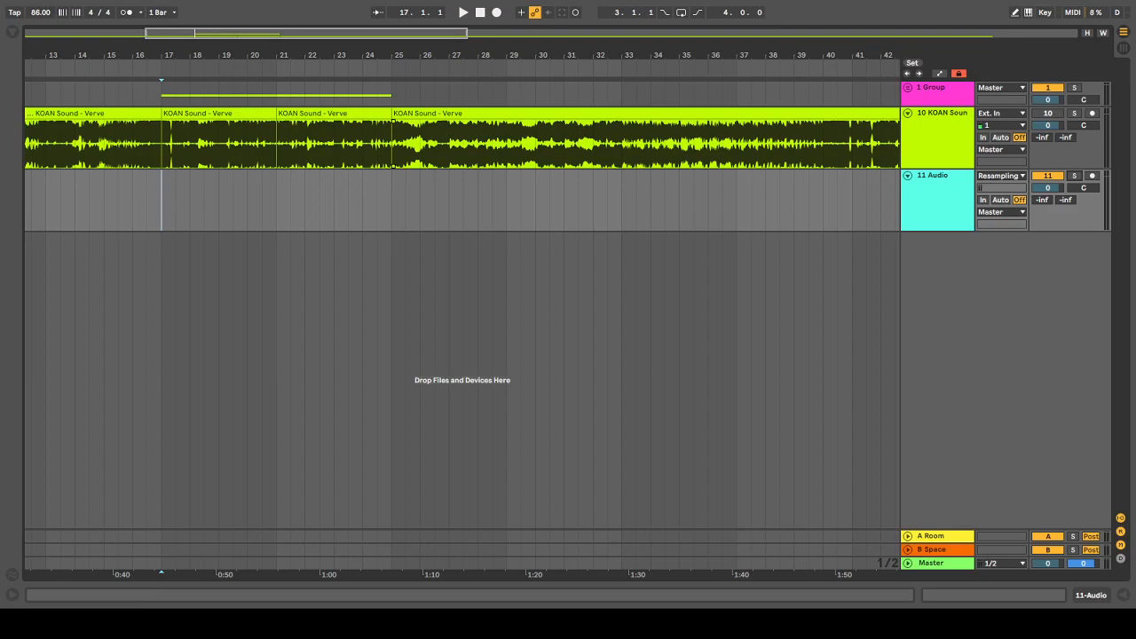
Solo the KOAN Sound audio track and listen to its sections starting at bar 17 and bar 21
mouse_move(215, 36)
mouse_down()
mouse_move(220, 71)
mouse_move(215, 37)
mouse_up()
click(258, 113)
click(1073, 113)
key(space)
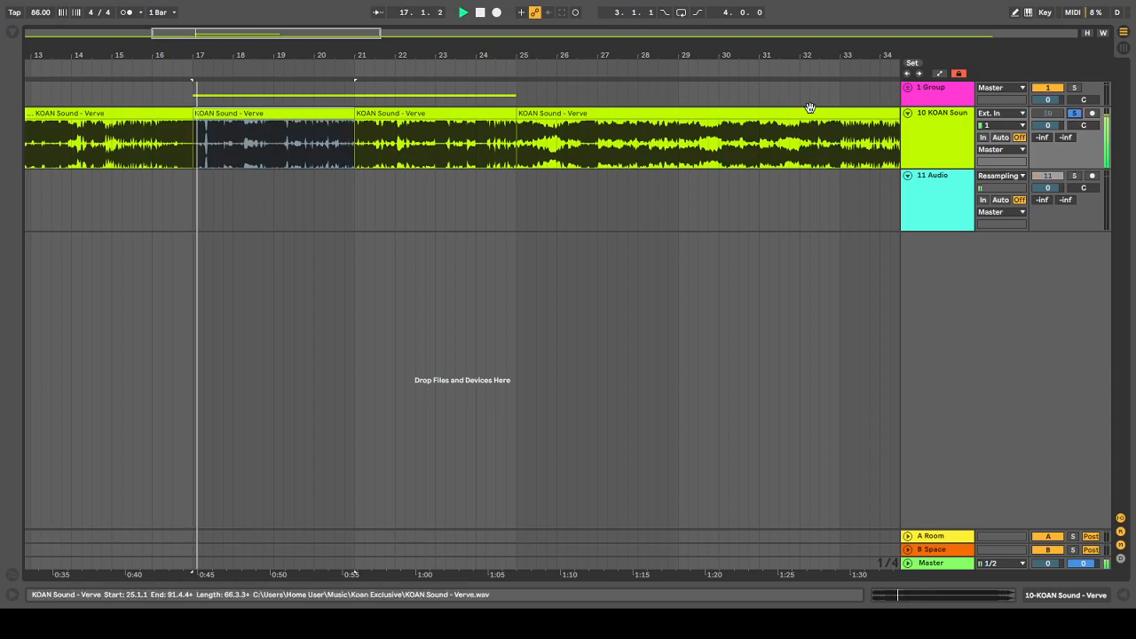
click(365, 149)
click(355, 151)
key(space)
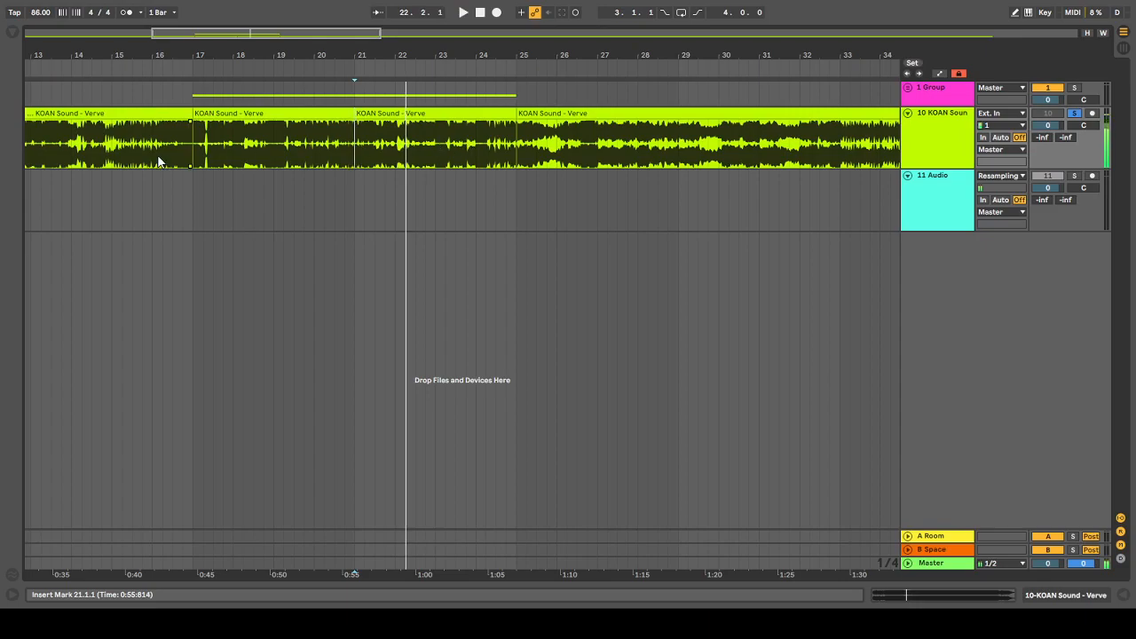
Consolidate bars 17 to 25 of the KOAN Sound audio track into one clip
click(183, 161)
drag(190, 160, 512, 156)
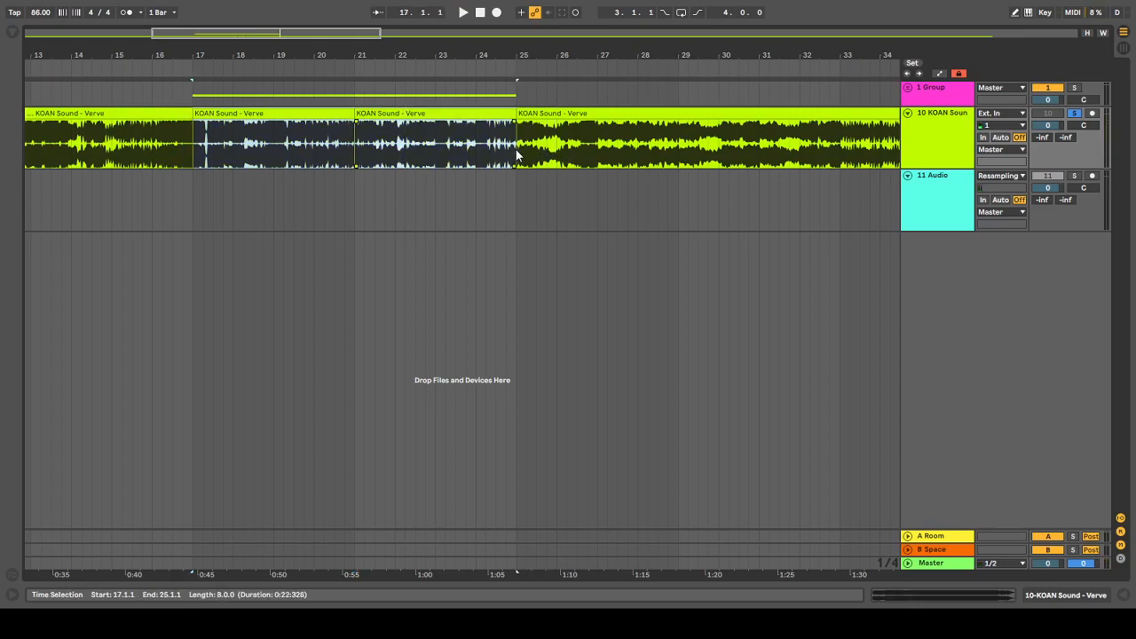
key(ctrl+j)
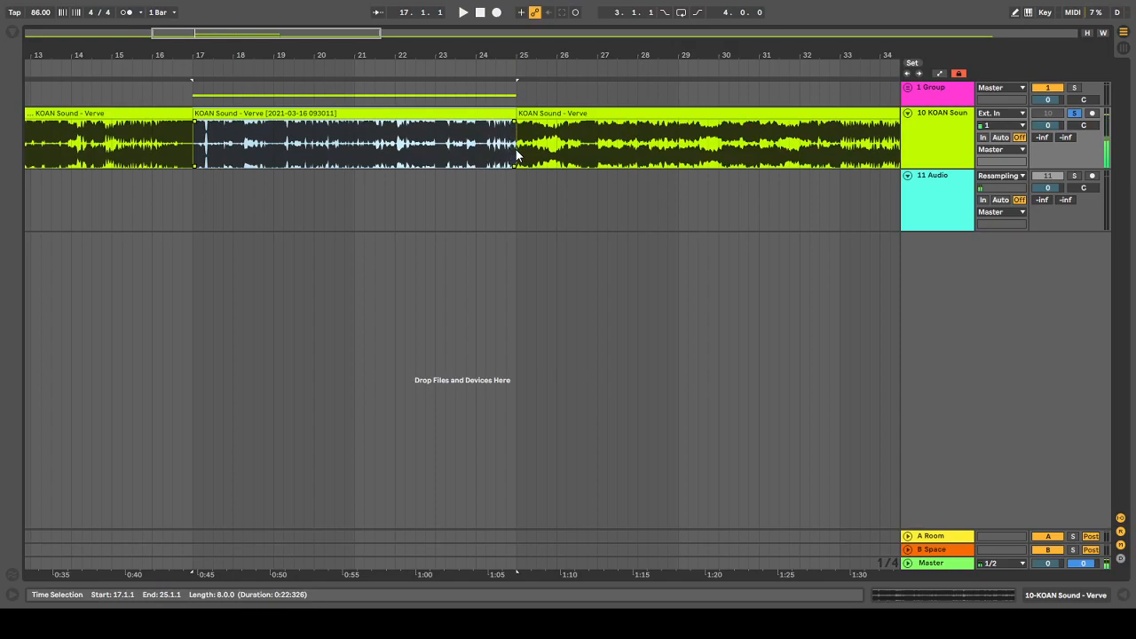
Open the consolidated clip's sample settings and check which clip commands are offered with Warp off, then restore Warp
double_click(420, 112)
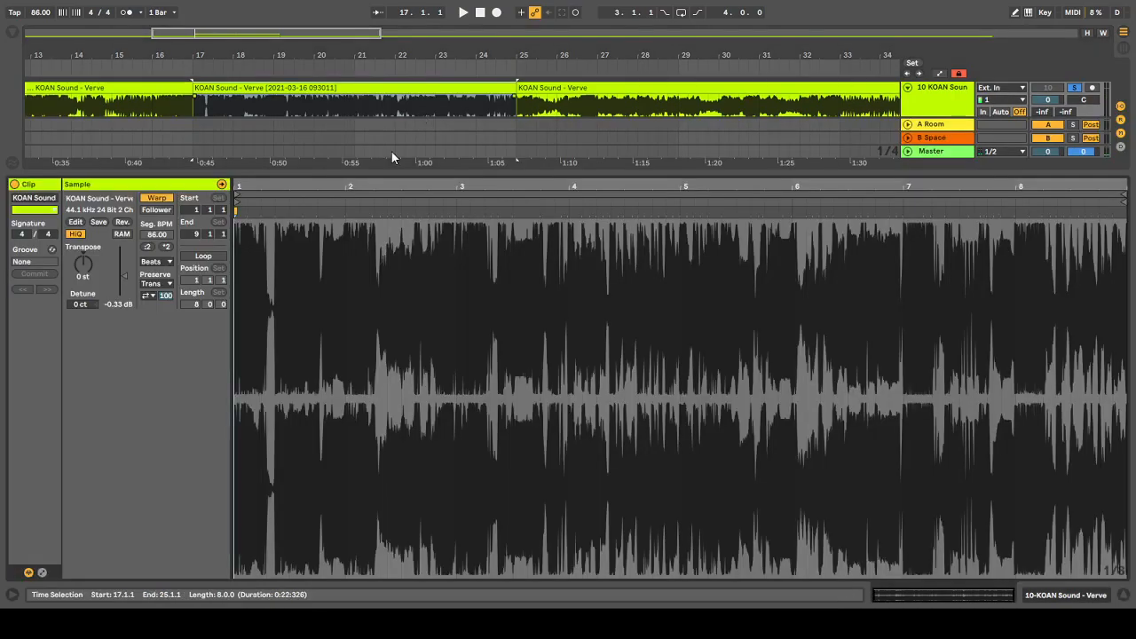
click(156, 198)
click(163, 200)
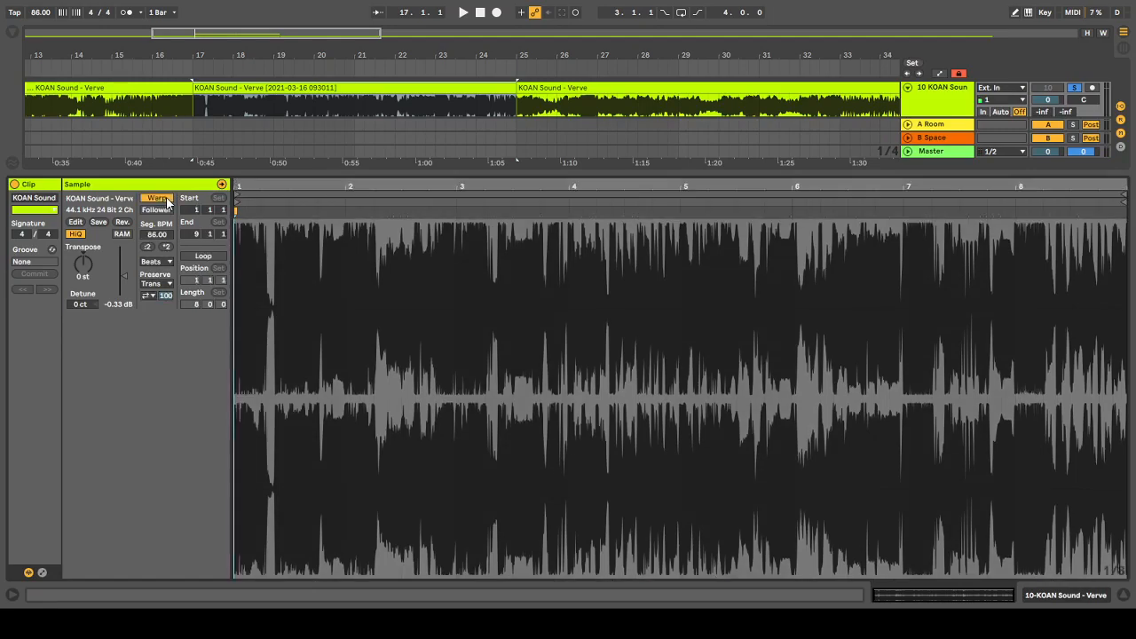
click(163, 199)
right_click(300, 83)
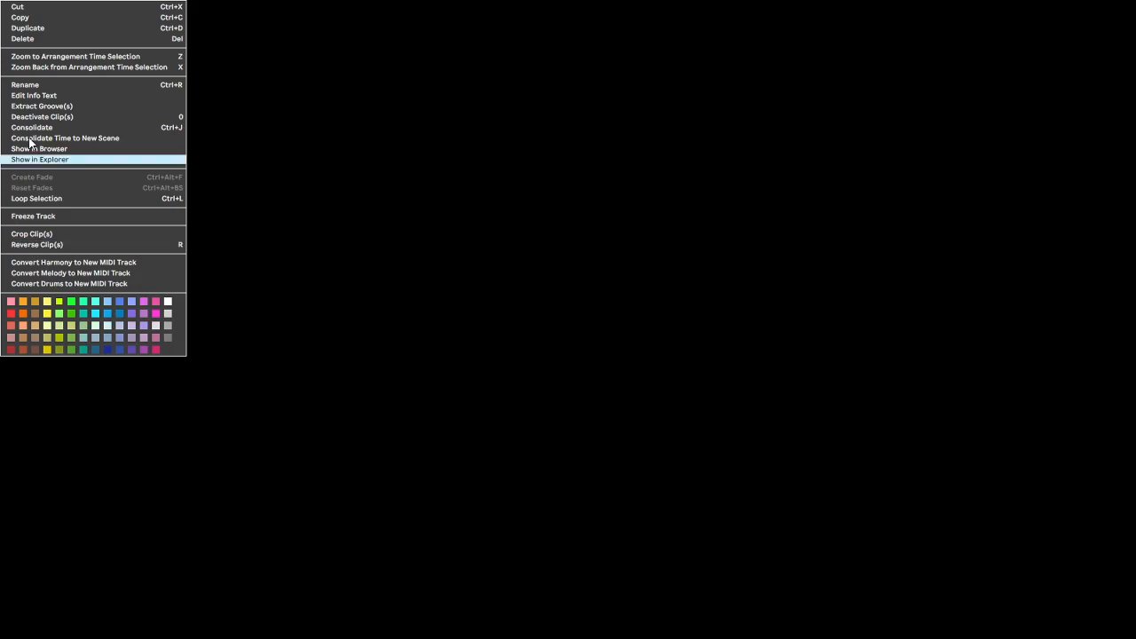
click(234, 91)
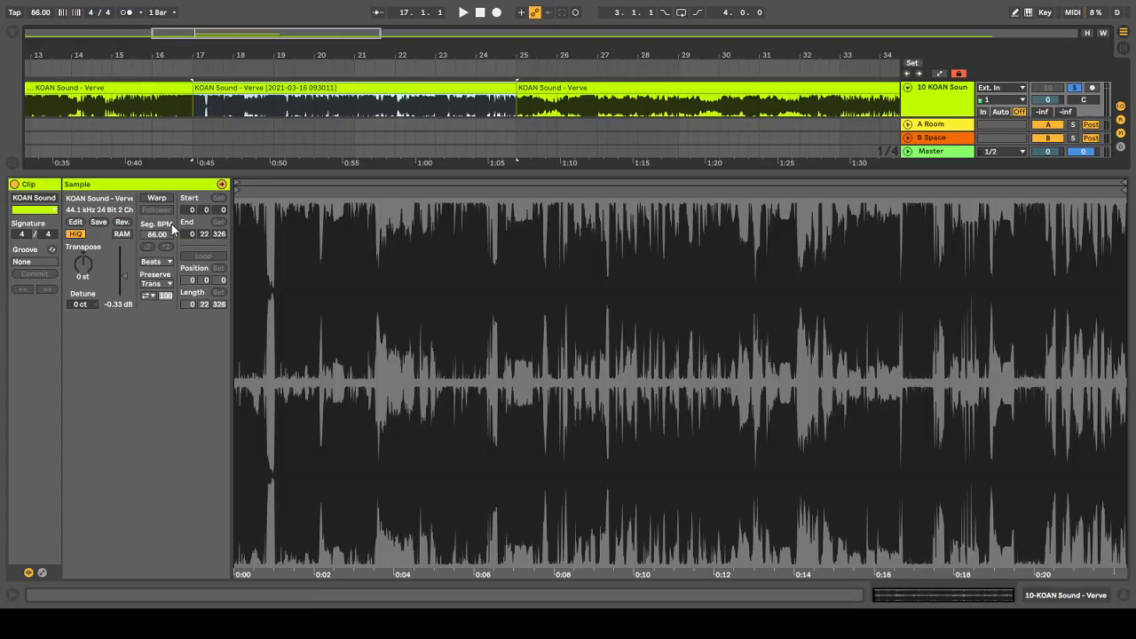
click(153, 200)
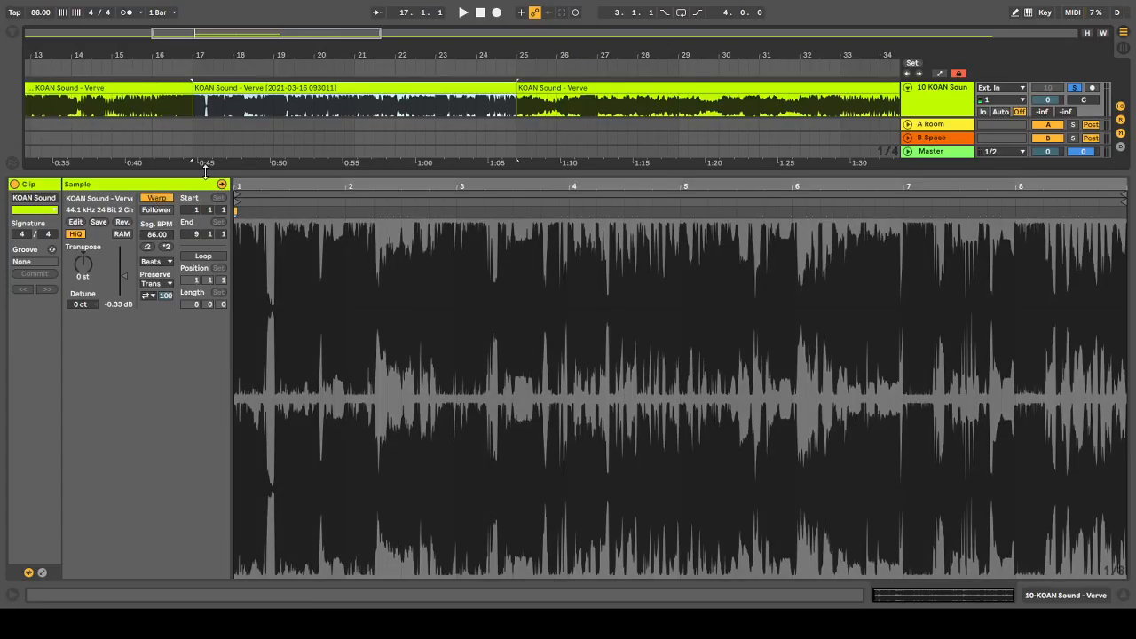
Compare the consolidated clip's conversion commands with Warp on and off, leaving Warp on
right_click(326, 85)
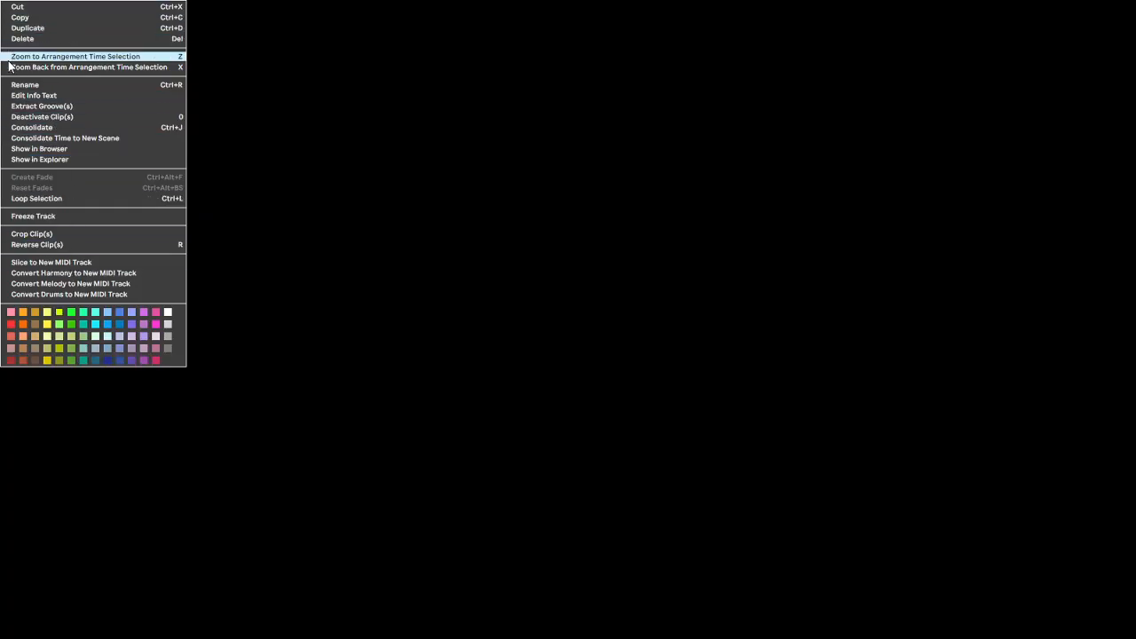
click(284, 113)
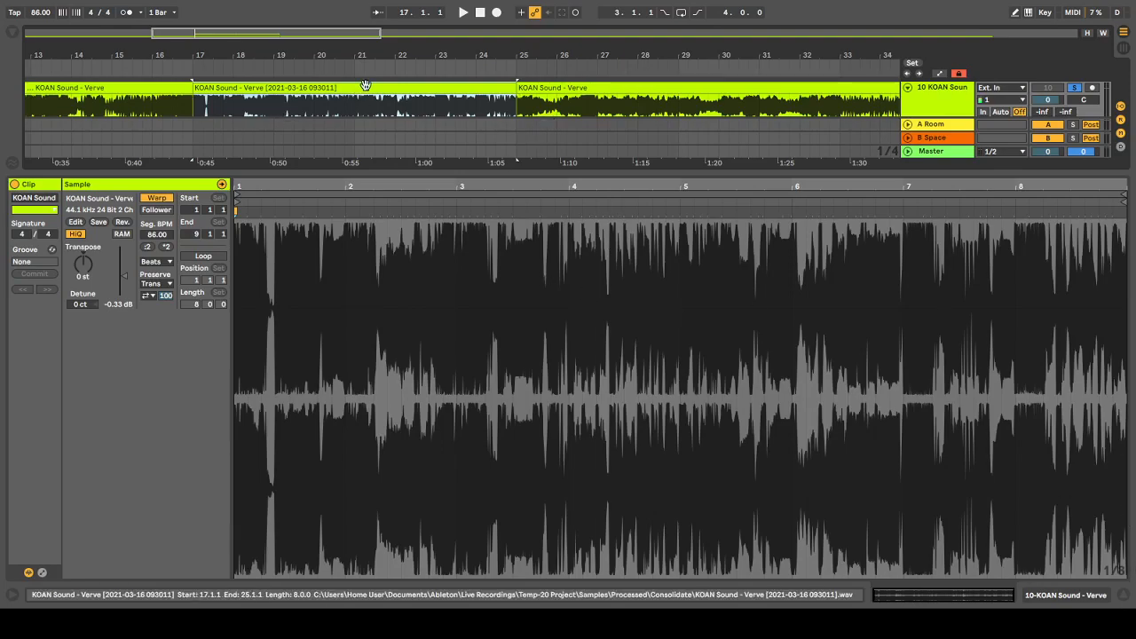
click(164, 201)
right_click(260, 101)
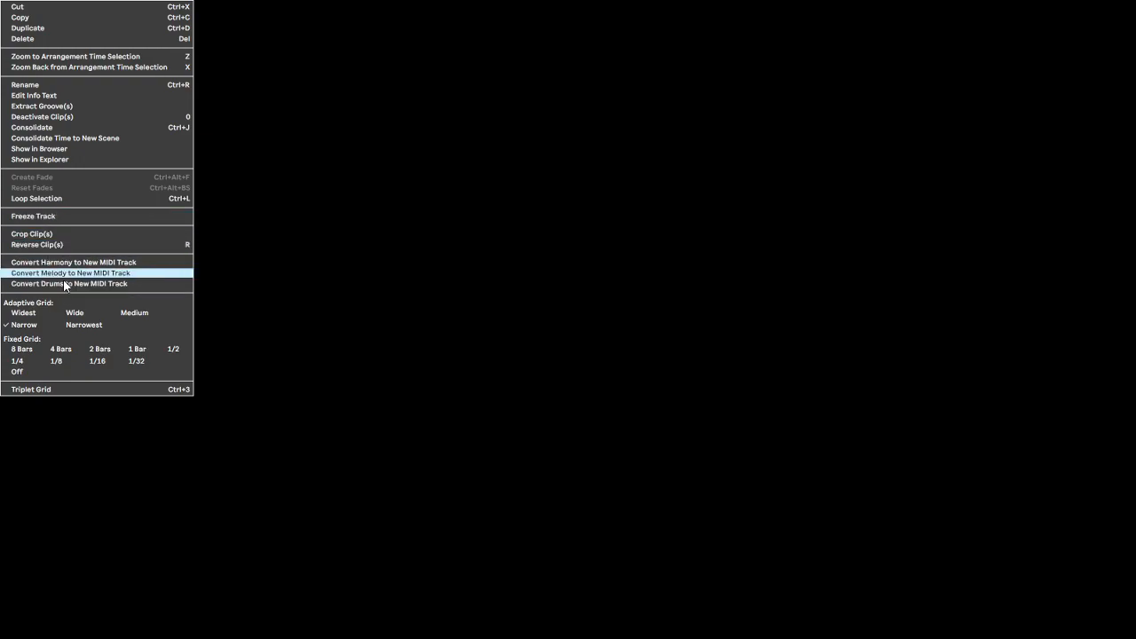
key(Escape)
click(160, 200)
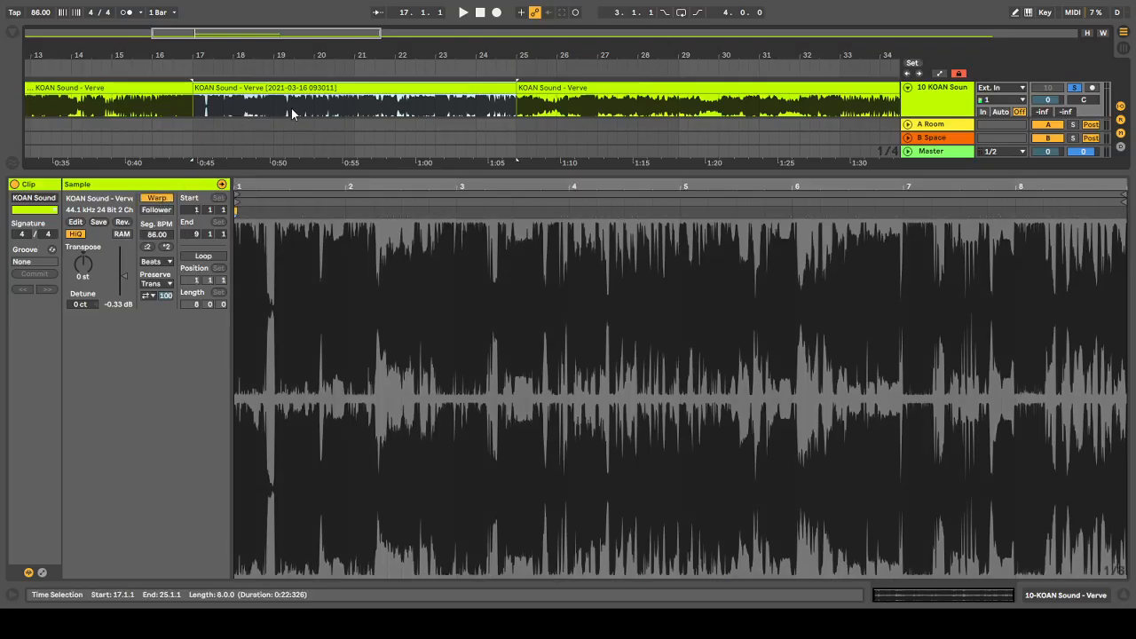
Slice the consolidated KOAN Sound clip to a new MIDI track, creating one slice per 1/16 note
right_click(289, 110)
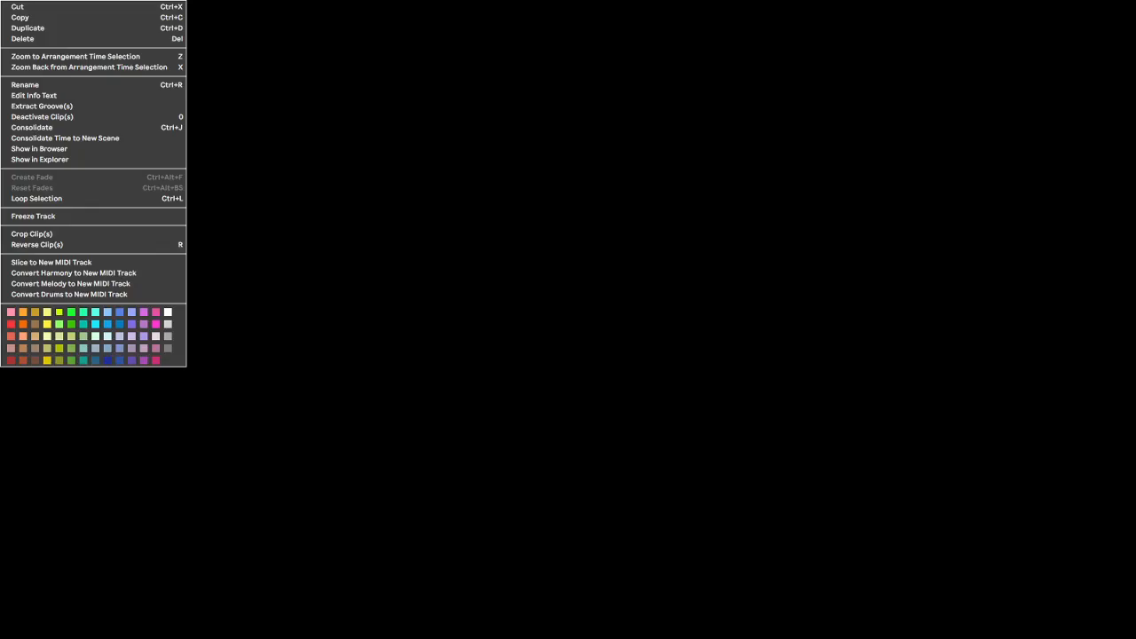
click(73, 262)
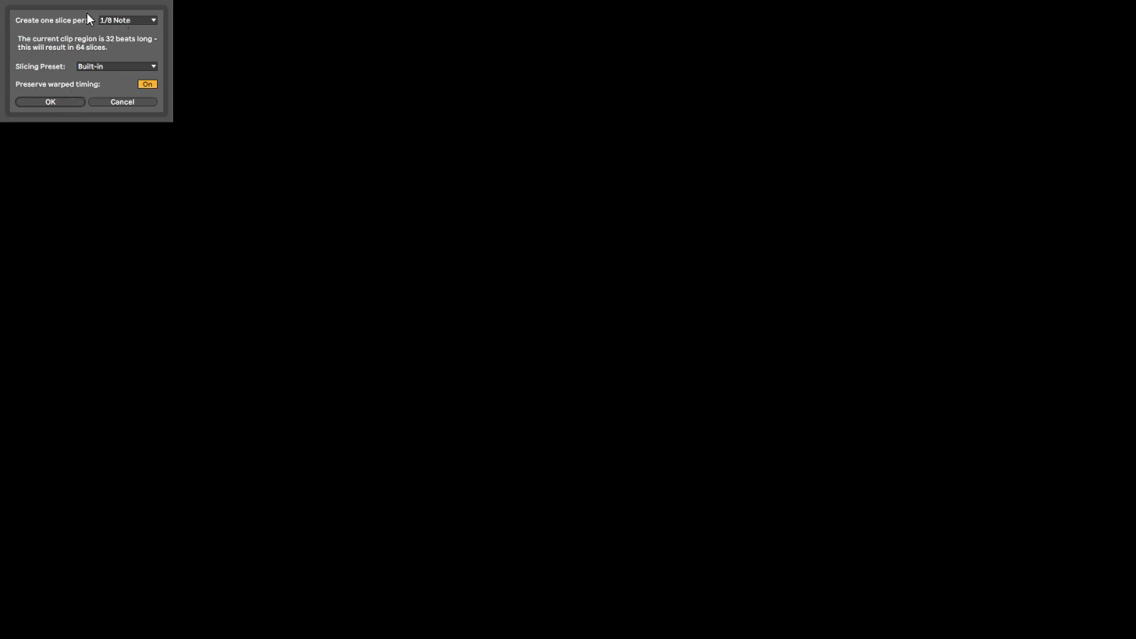
click(113, 19)
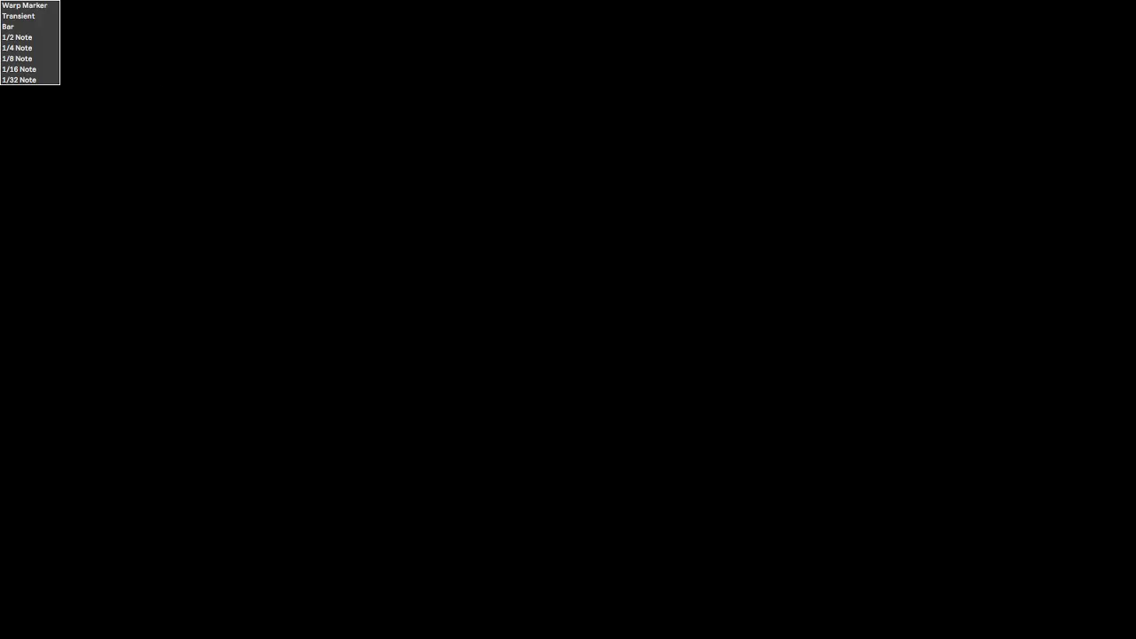
click(29, 59)
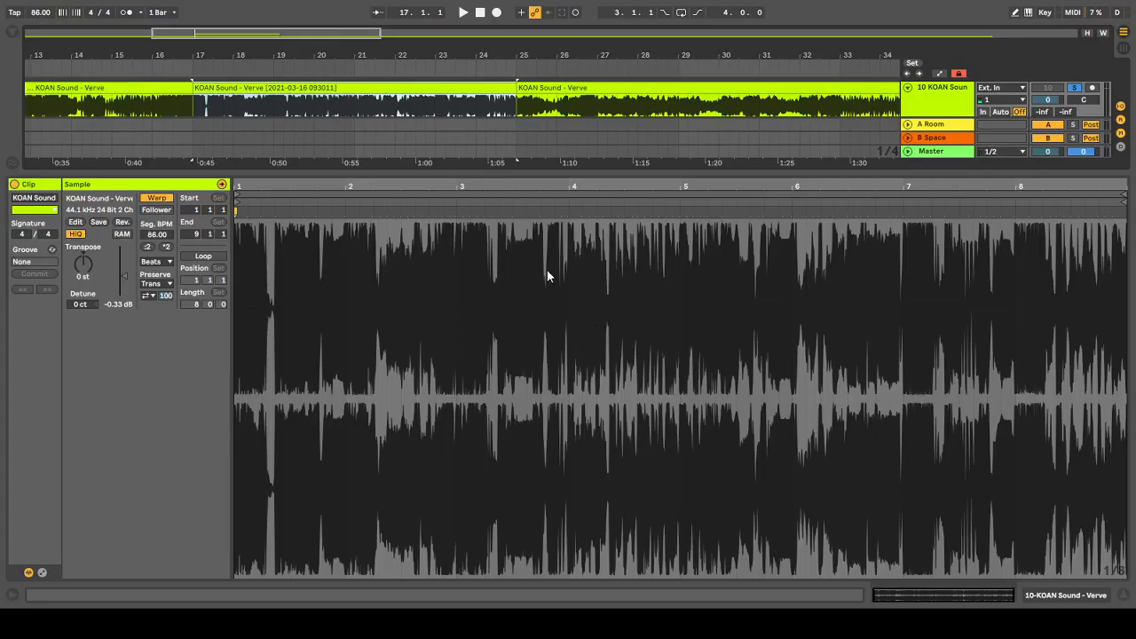
click(618, 256)
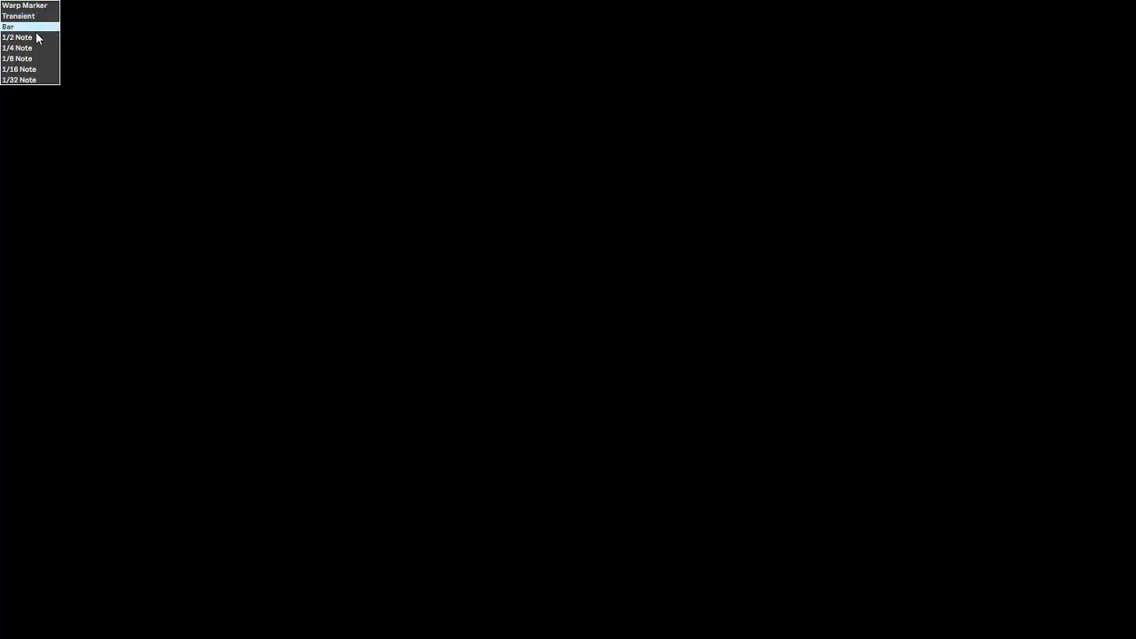
click(27, 70)
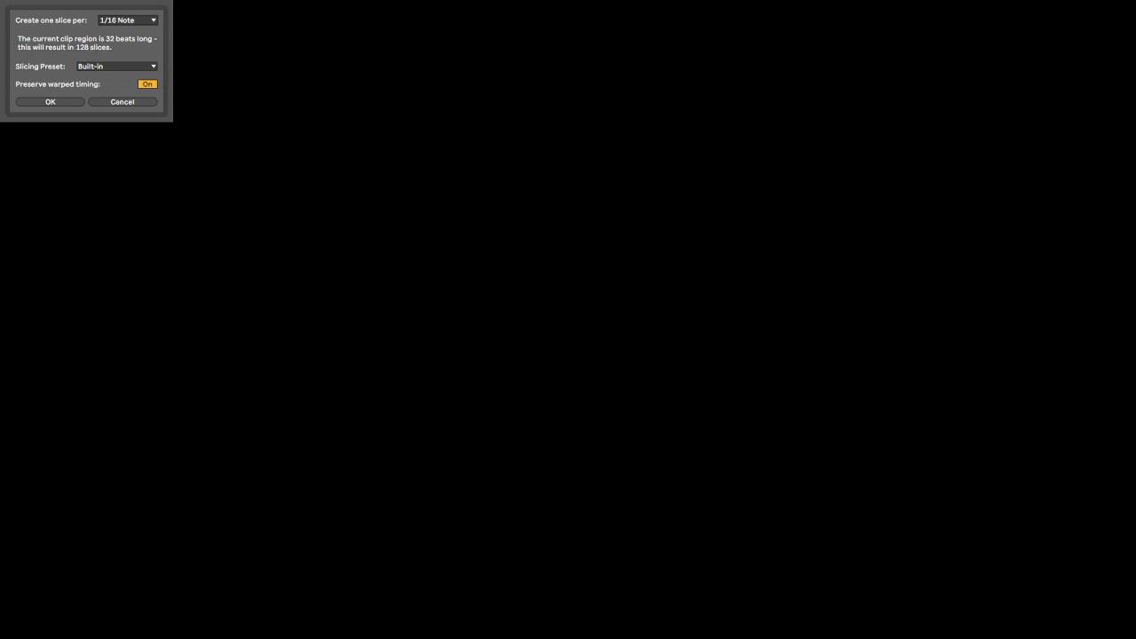
click(50, 102)
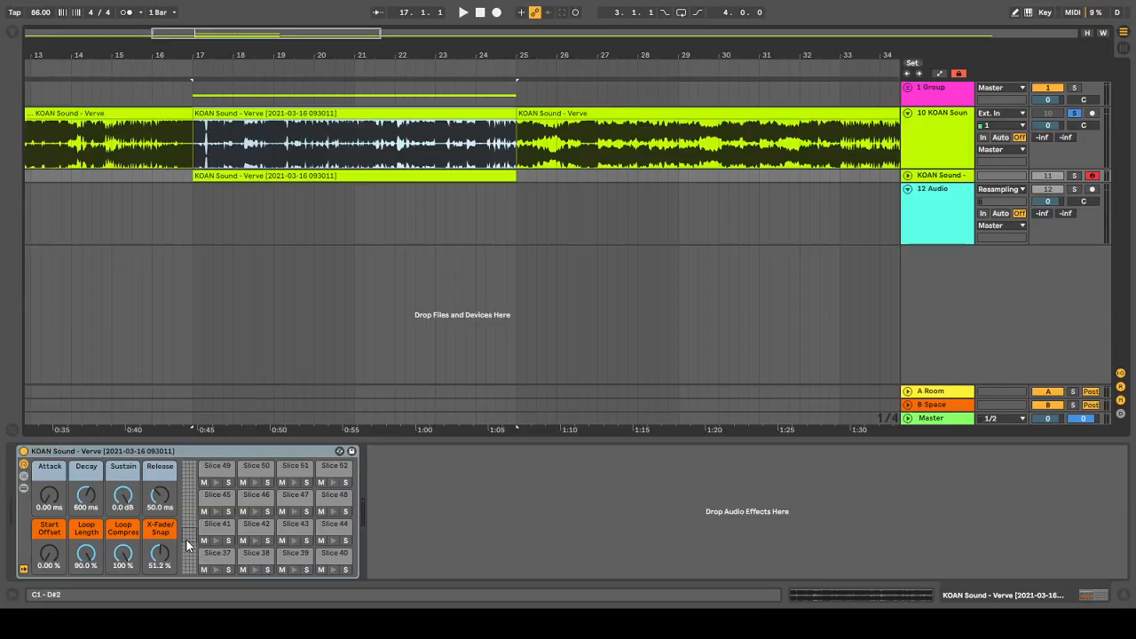
Bring the first slices of the new drum rack into view and solo the sliced MIDI track
mouse_move(187, 543)
mouse_down()
mouse_move(188, 566)
mouse_move(188, 532)
mouse_move(188, 566)
mouse_up()
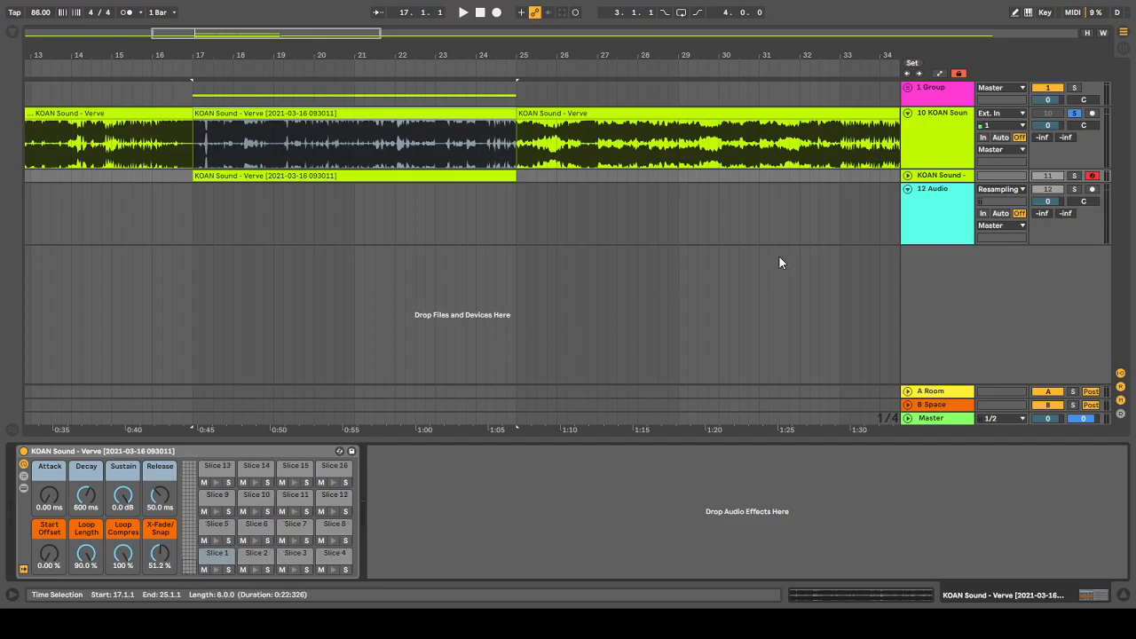
click(450, 177)
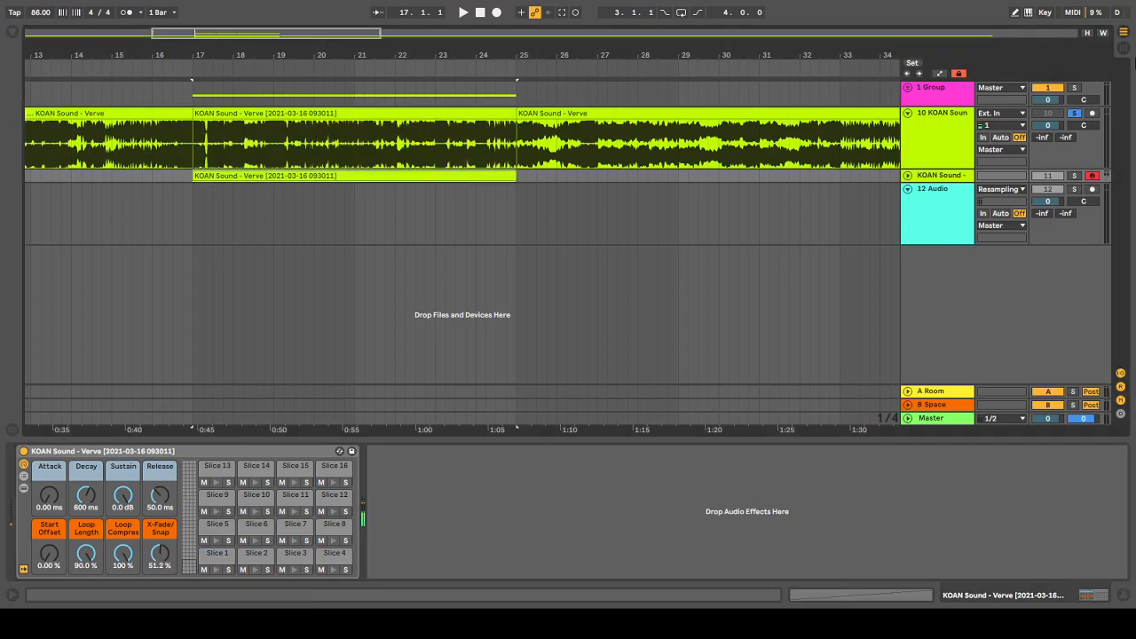
click(1074, 174)
double_click(288, 175)
double_click(943, 110)
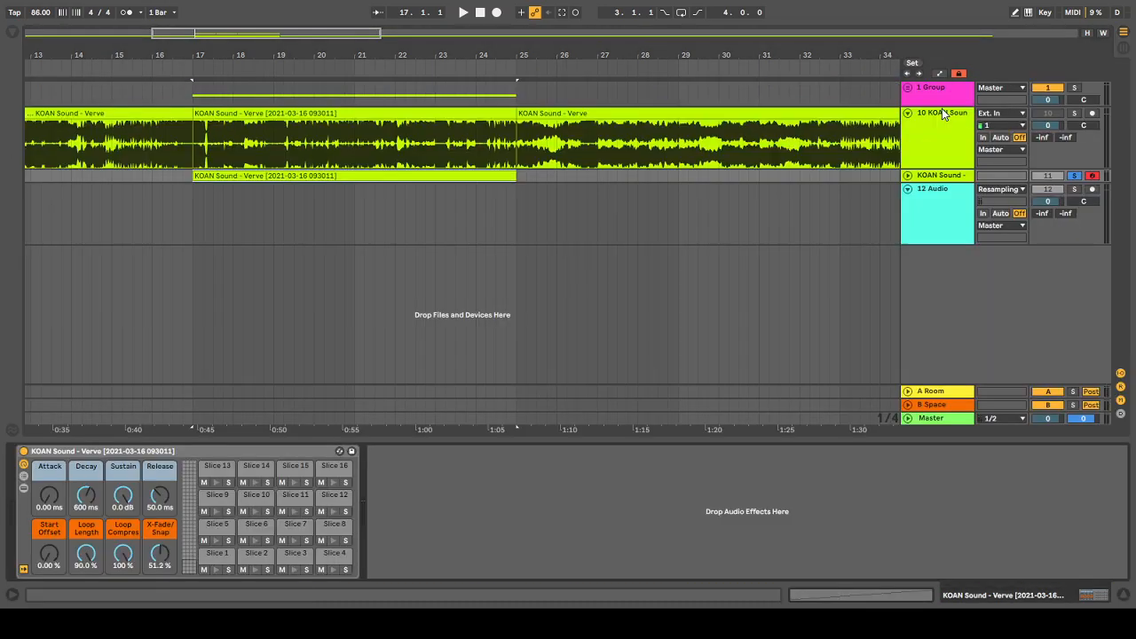
Show the drum rack's slice device and chain list, set Slice 49's volume to 0 dB and copy it to all sibling slices
click(24, 484)
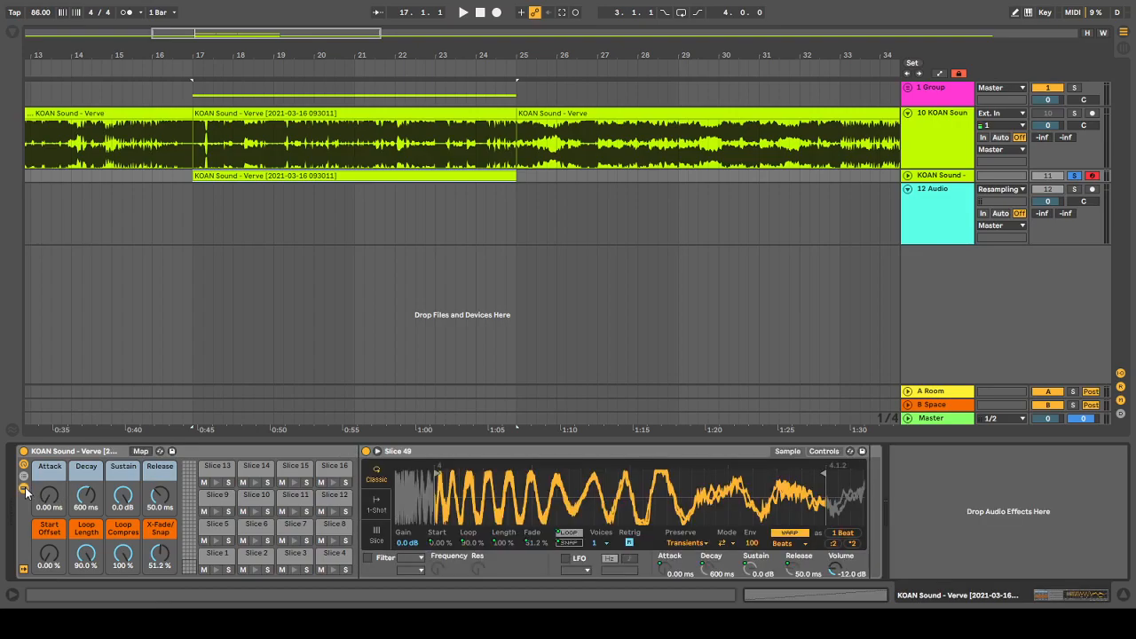
click(24, 481)
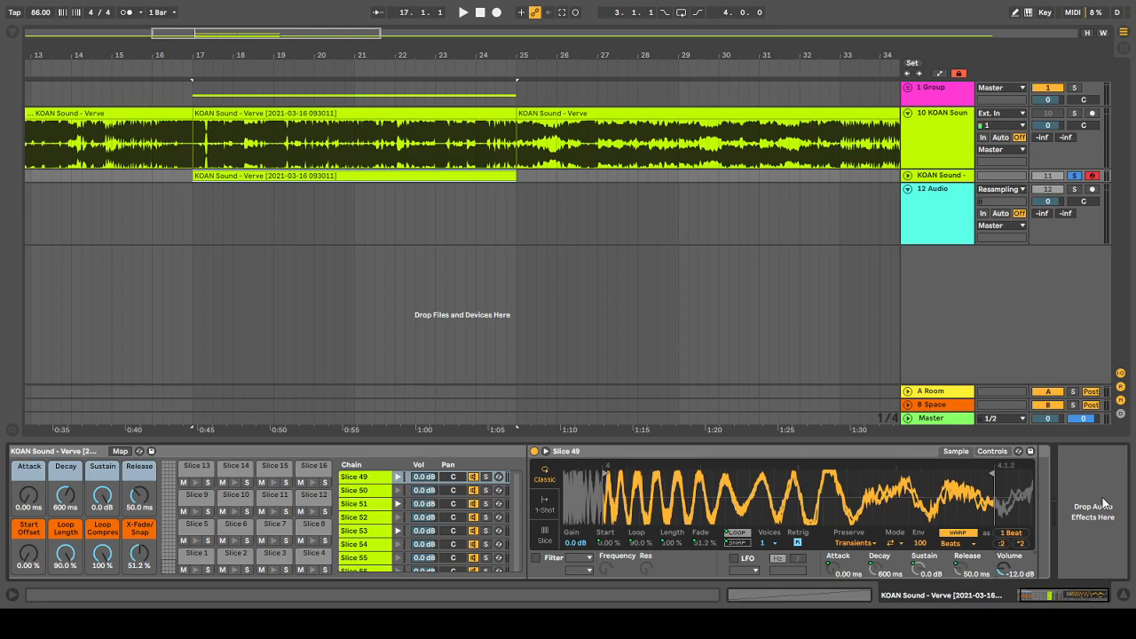
text(0)
key(Return)
scroll(324, 540, up, 10)
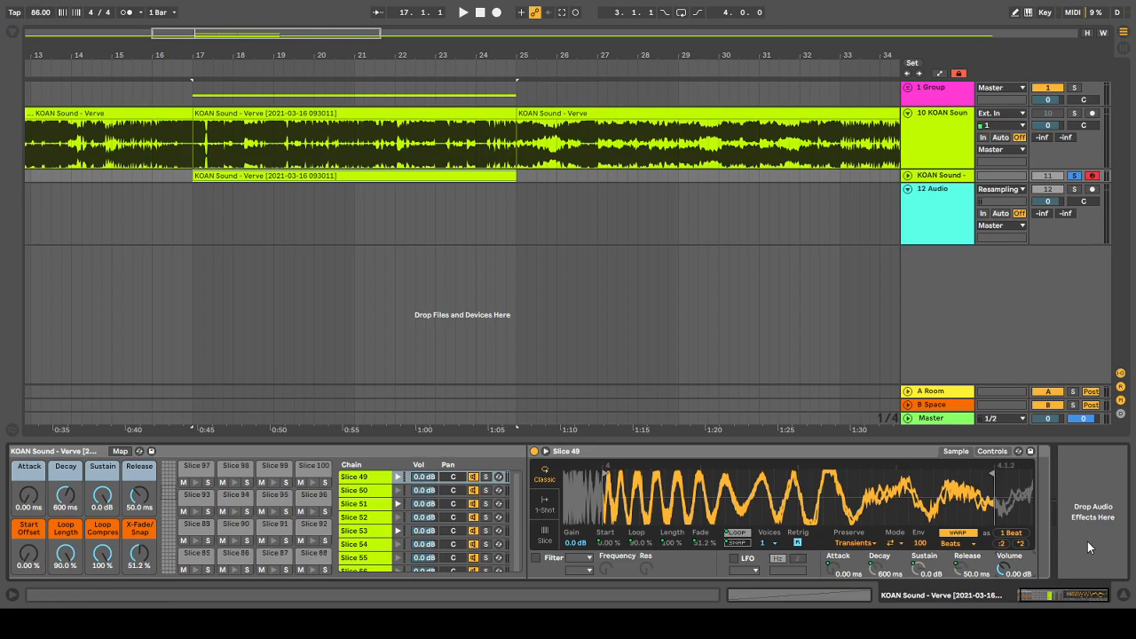
right_click(1007, 573)
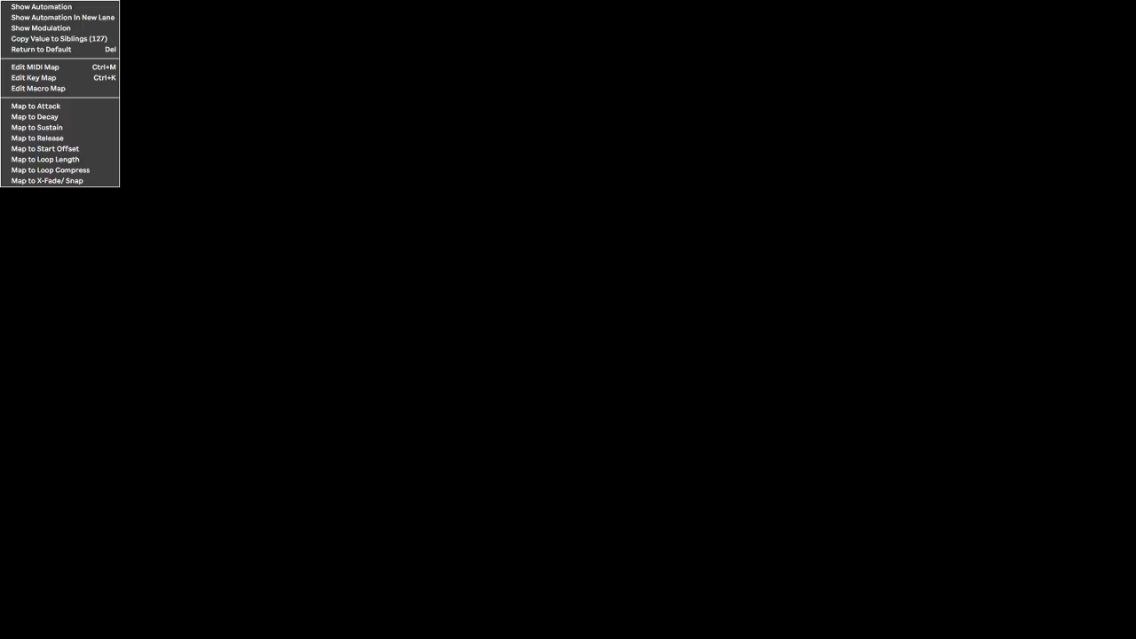
click(77, 40)
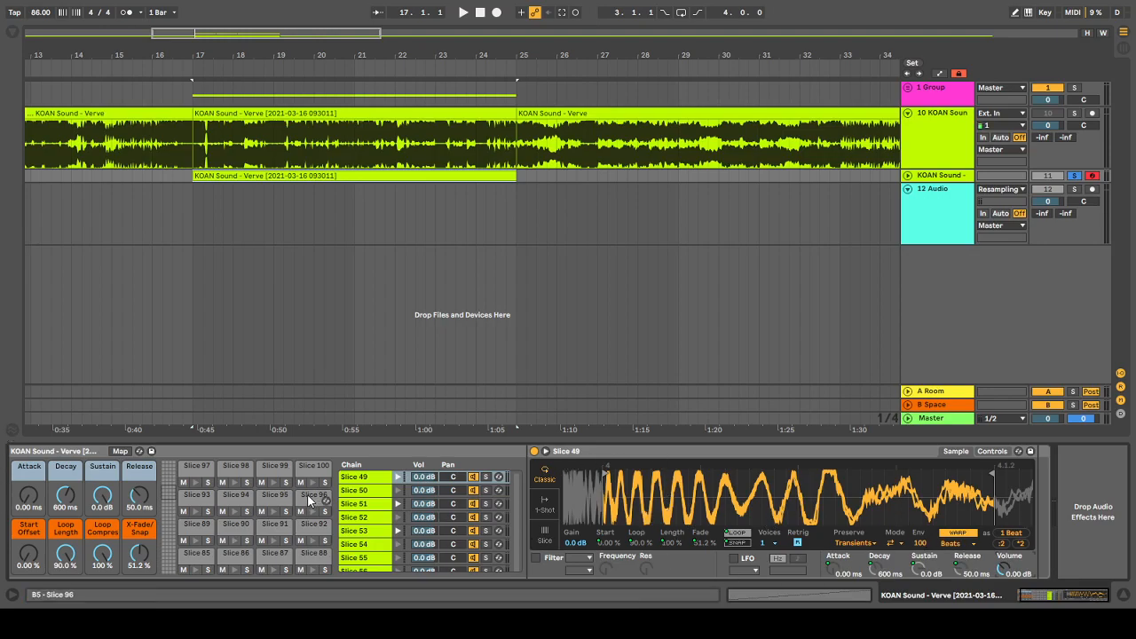
right_click(1003, 568)
click(985, 576)
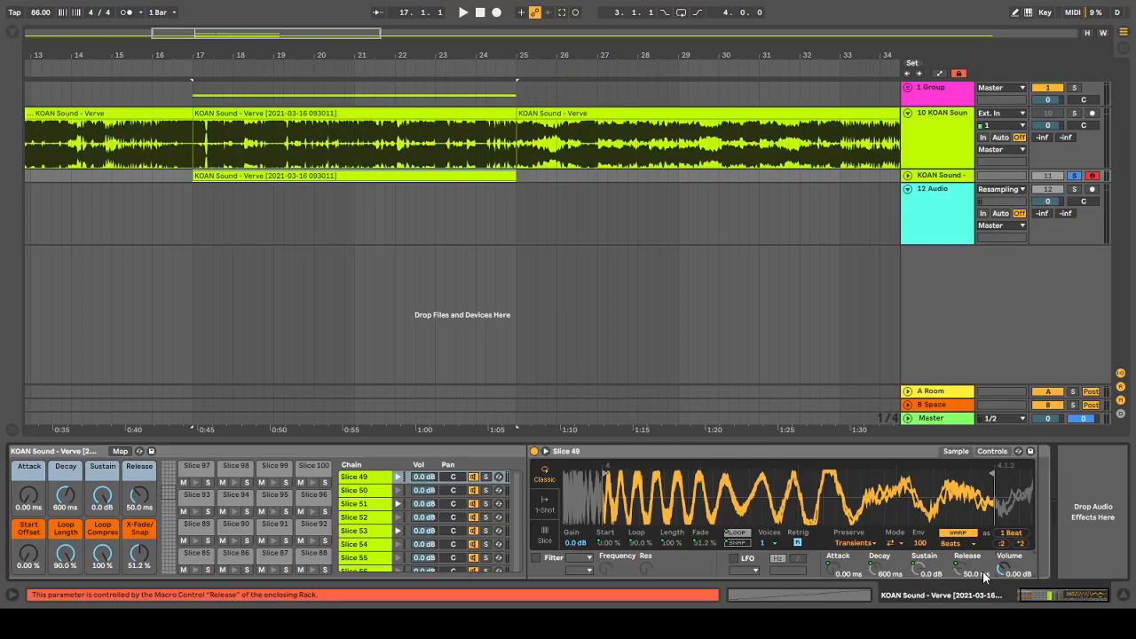
Set Slice 49's velocity-to-volume amount to 0 % and copy the value to all sibling slices
click(994, 453)
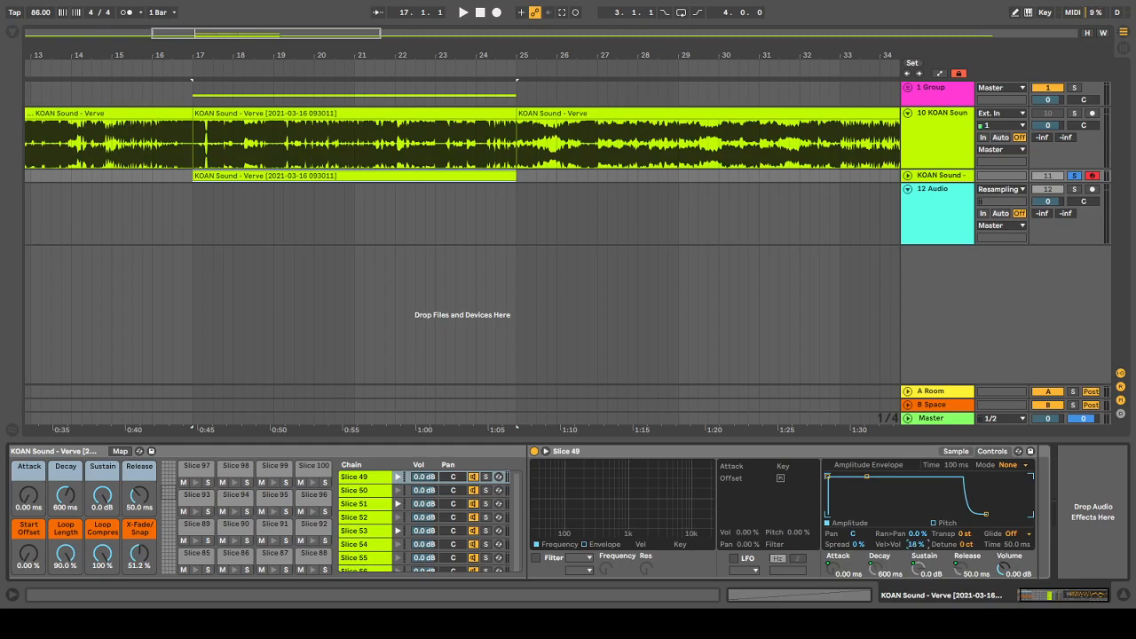
right_click(916, 547)
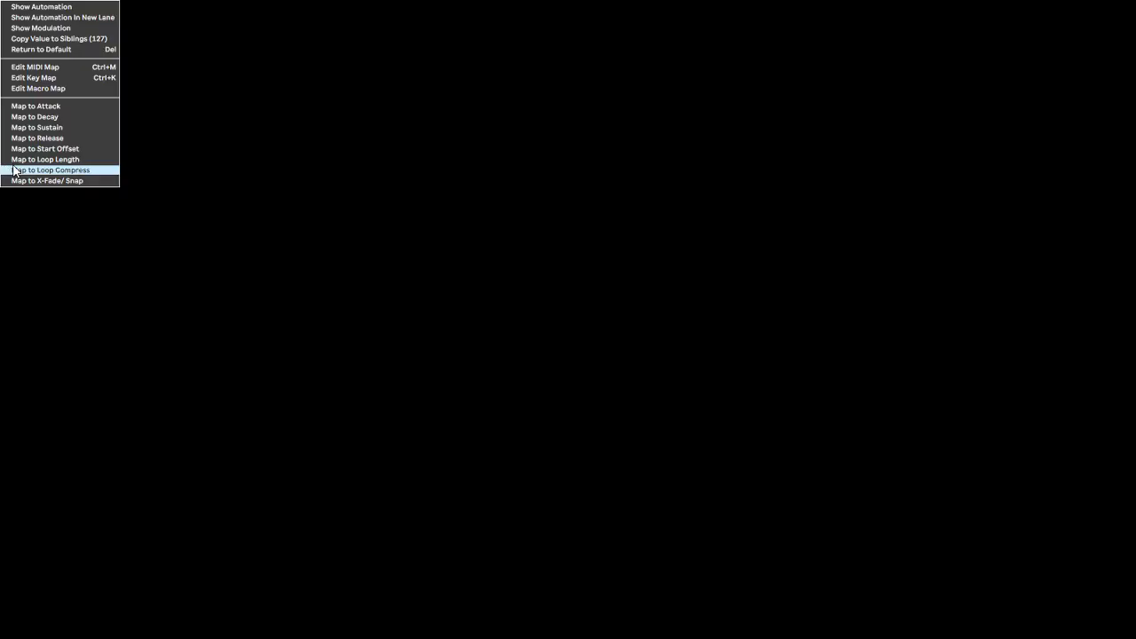
click(56, 39)
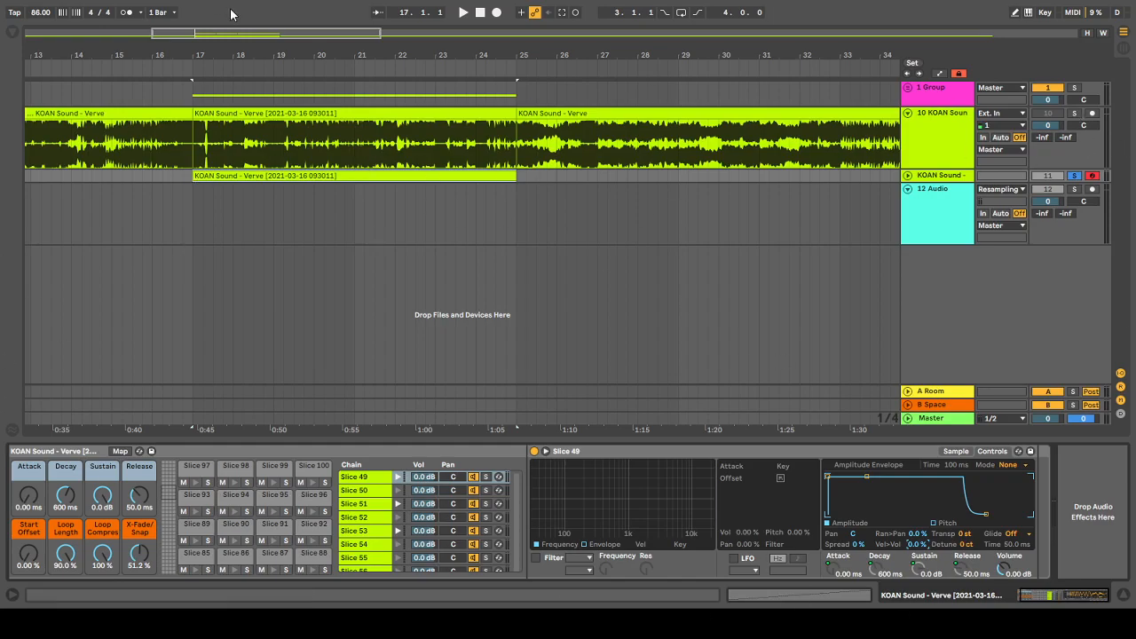
Open the sliced track's MIDI clip and delete all of its notes
drag(183, 36, 147, 71)
double_click(365, 177)
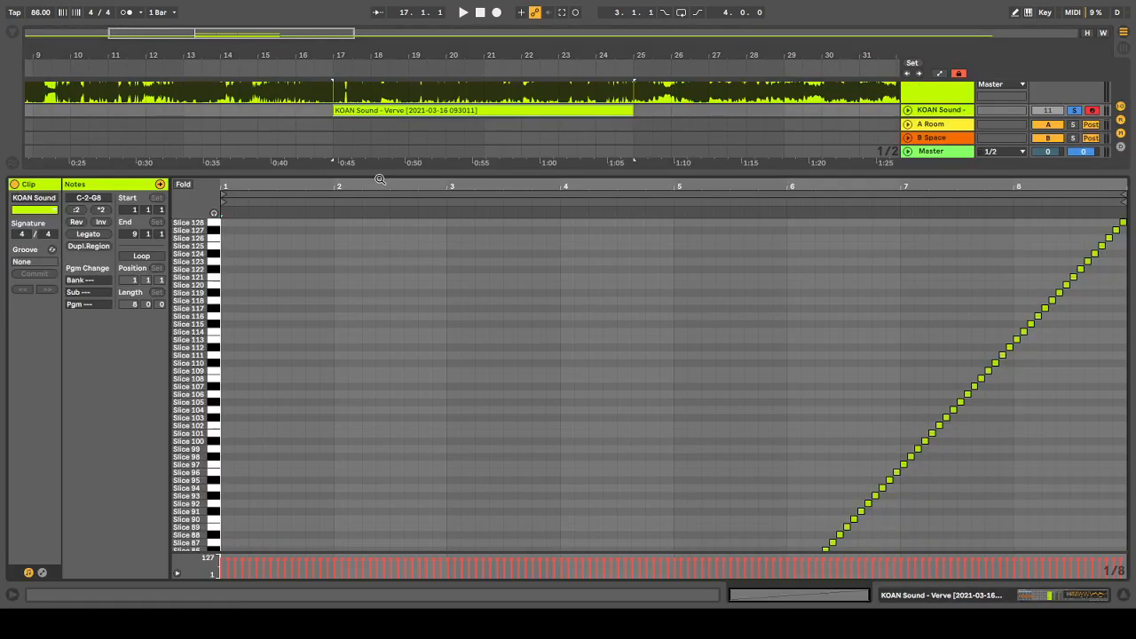
scroll(322, 504, down, 15)
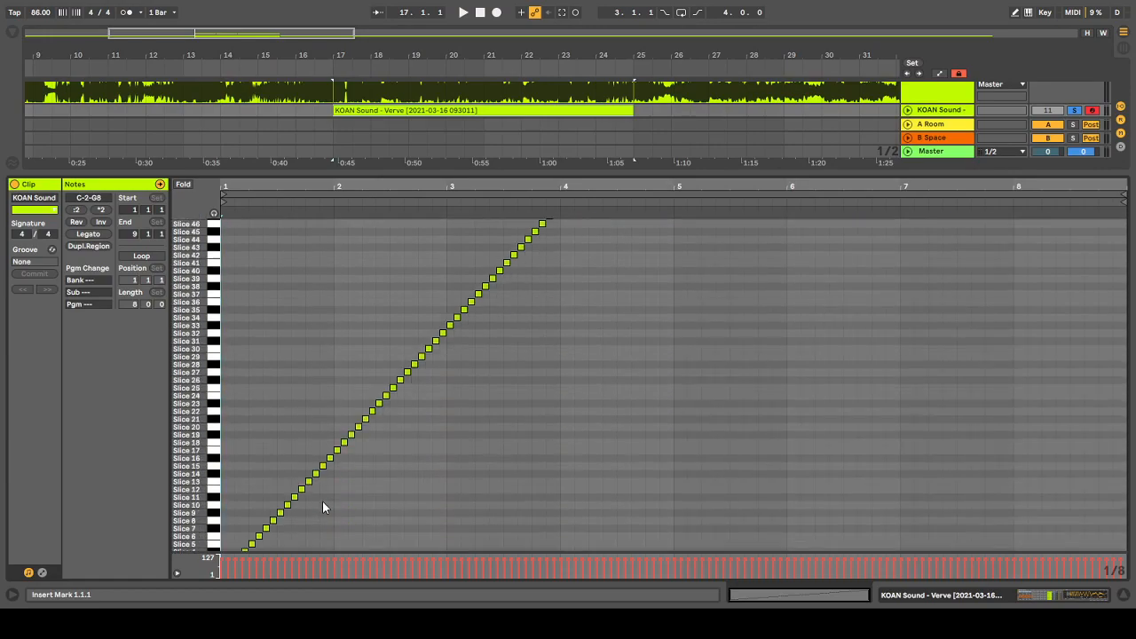
key(ctrl+a)
key(Delete)
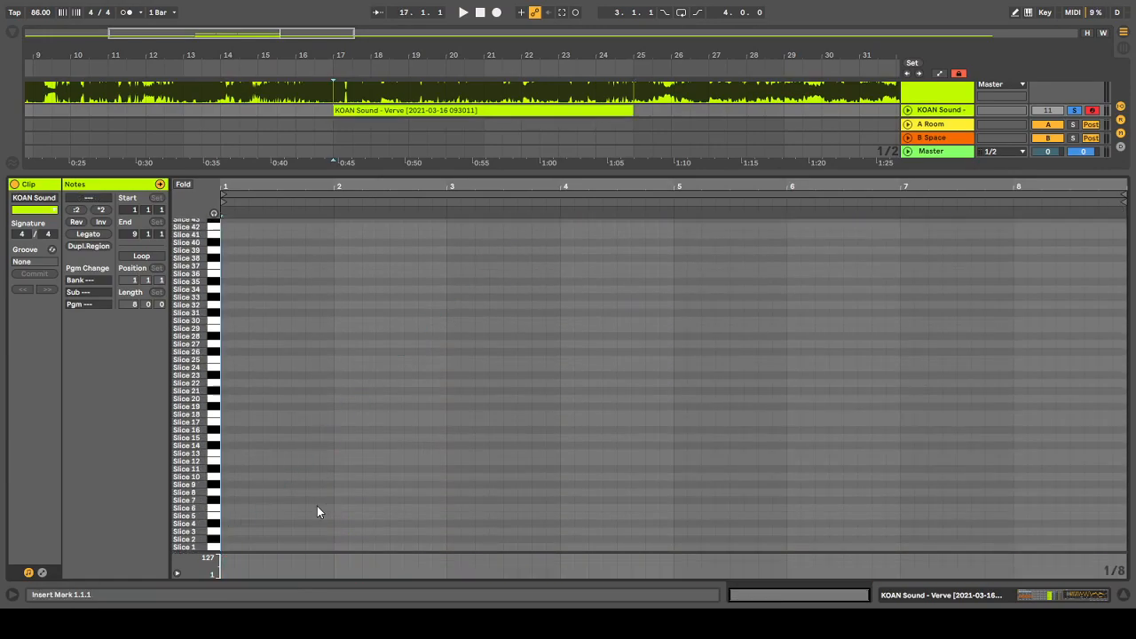
Insert a Slice 1 note at the very start of the emptied MIDI clip
drag(181, 415, 246, 295)
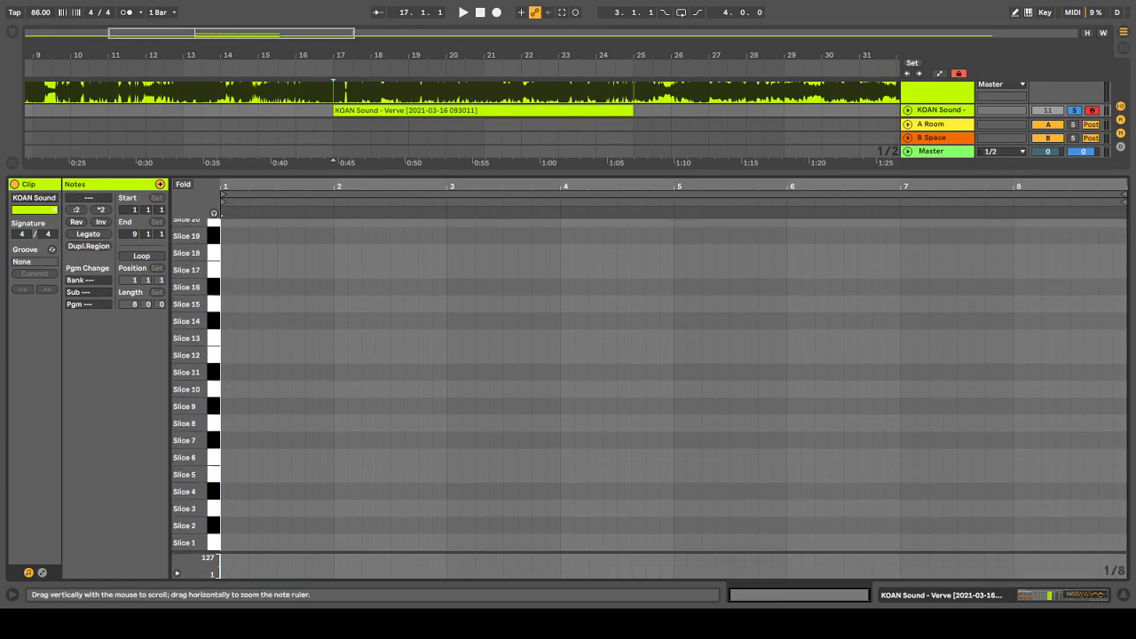
drag(234, 187, 554, 389)
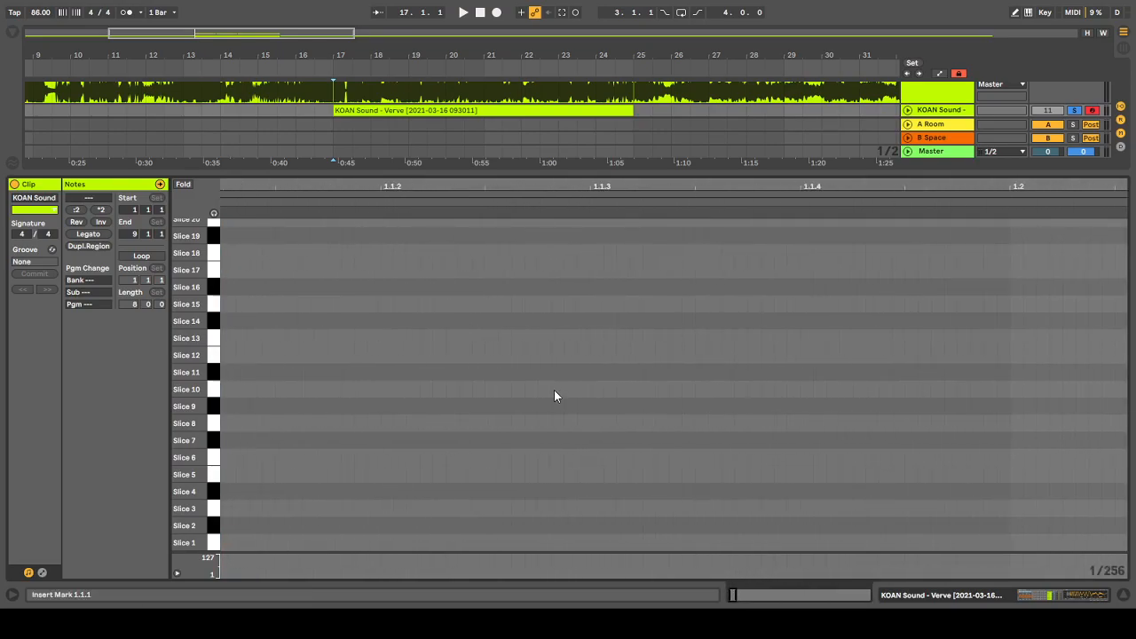
double_click(211, 503)
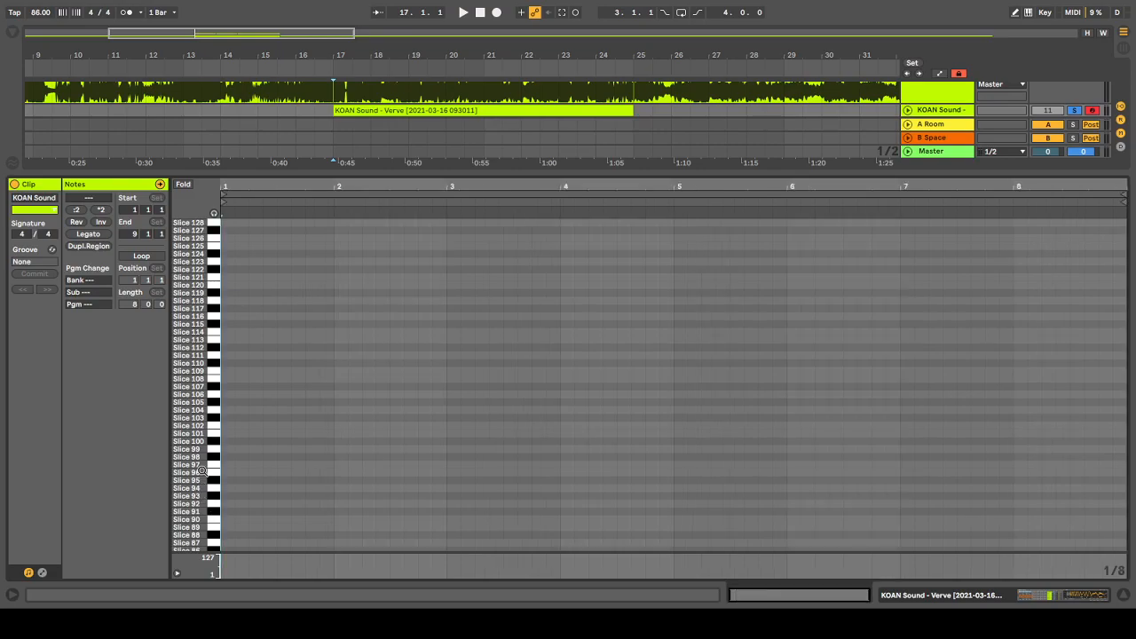
double_click(203, 472)
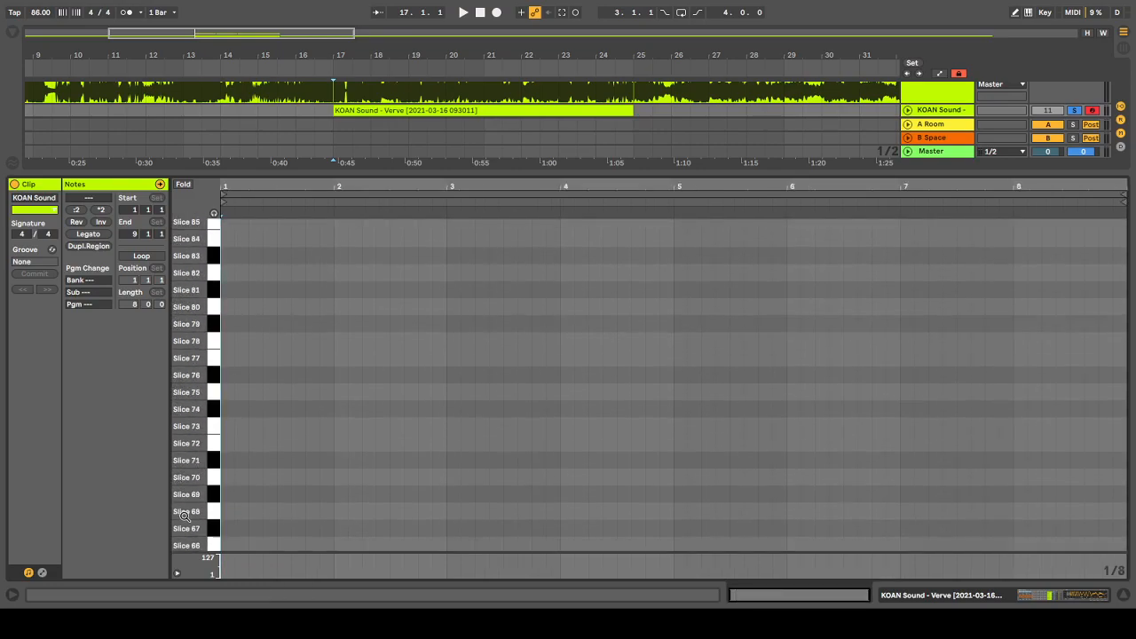
scroll(182, 486, down, 15)
double_click(232, 542)
mouse_move(234, 542)
mouse_down()
mouse_move(334, 541)
mouse_move(233, 542)
mouse_up()
Audition the Slice 1 note and shorten it to about three quarters of a sixteenth note
key(space)
key(space)
drag(226, 186, 227, 399)
key(space)
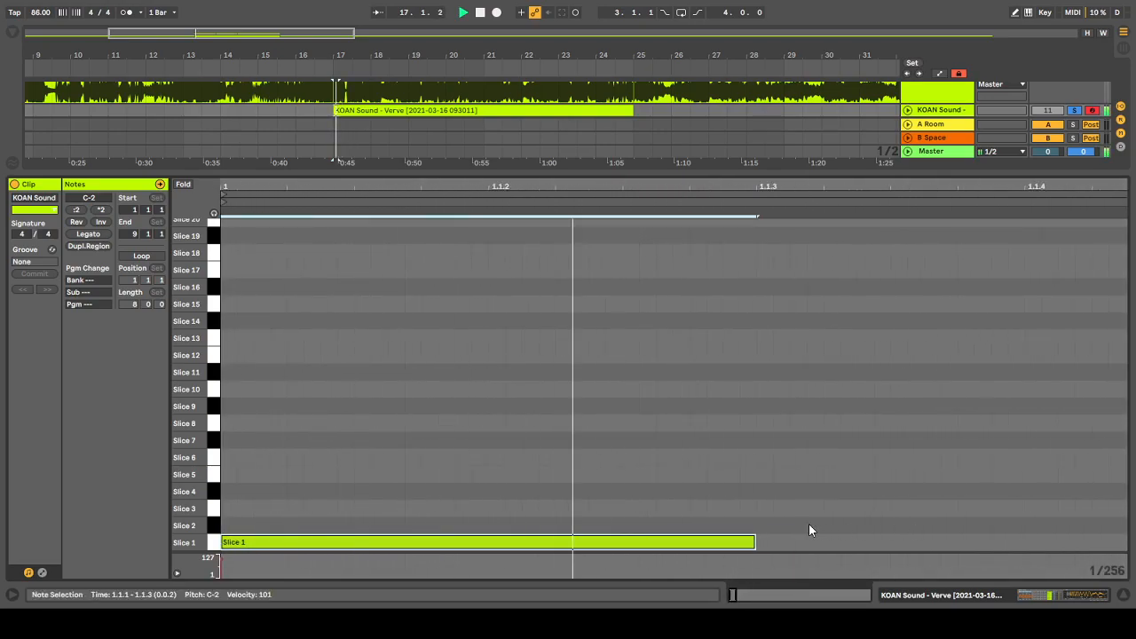
key(space)
drag(754, 543, 419, 529)
key(space)
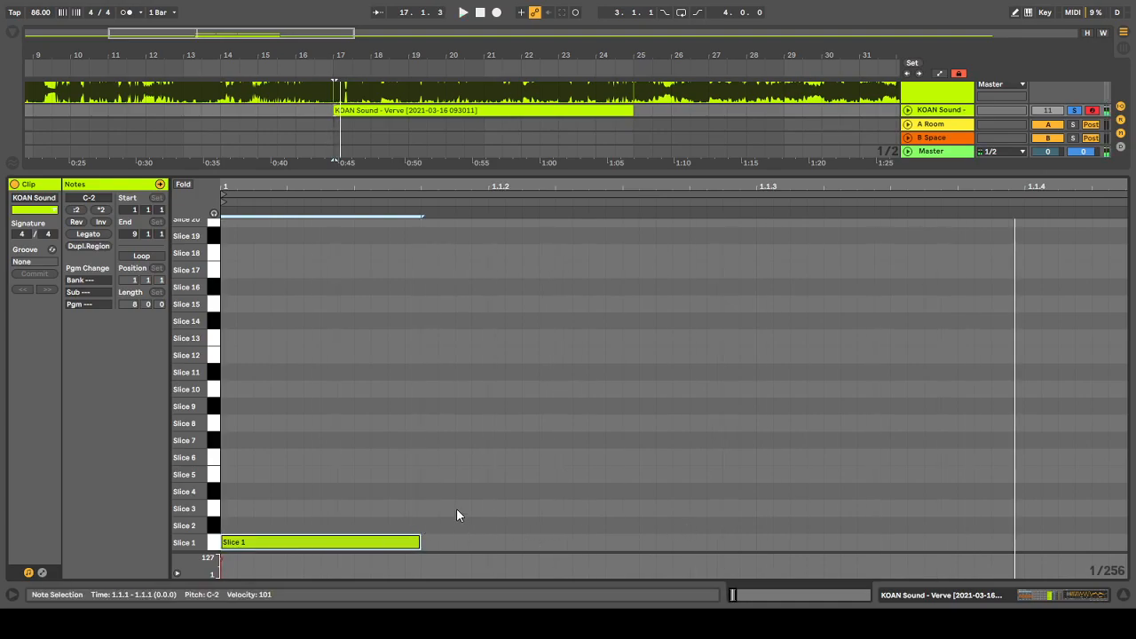
Add a second note directly after the Slice 1 note and transpose it up to Slice 5
double_click(427, 538)
key(Up)
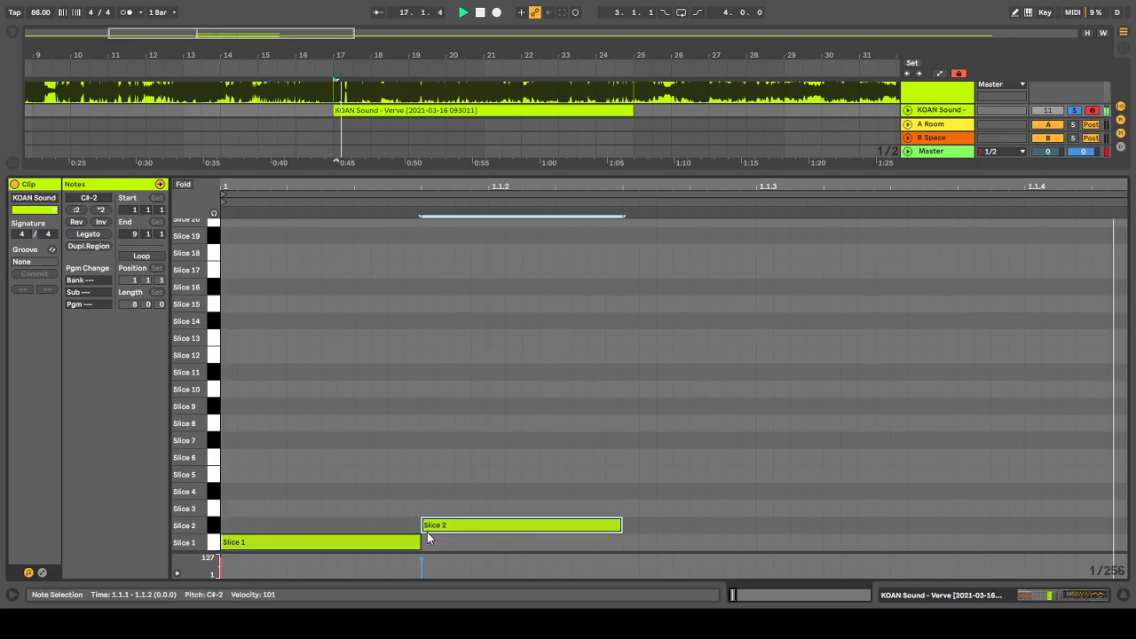
key(Up)
key(Up)
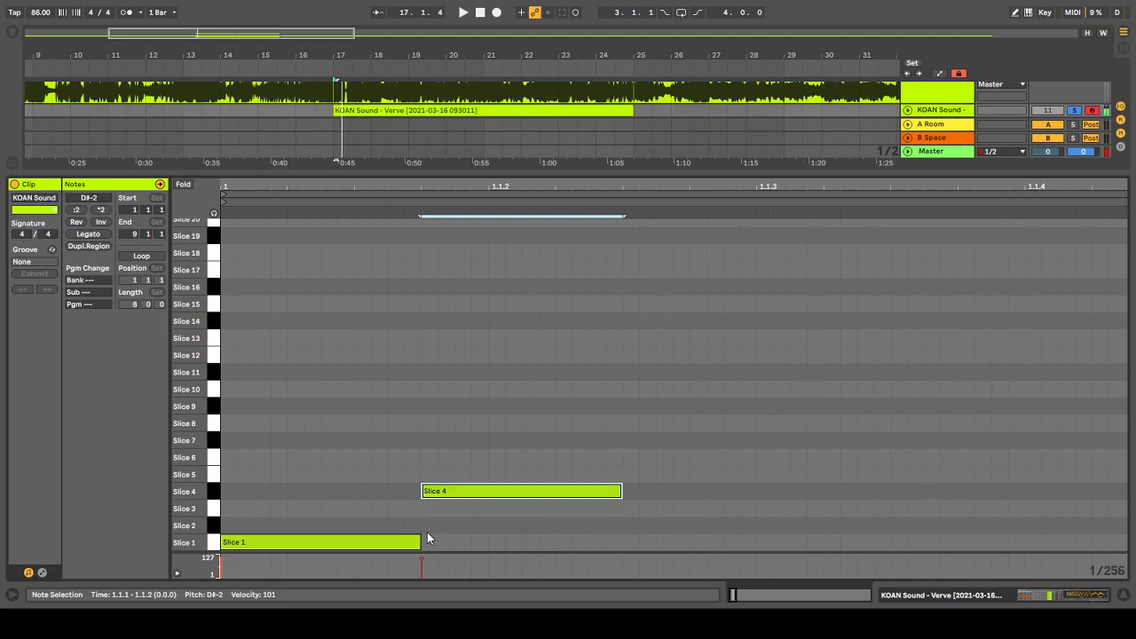
key(Up)
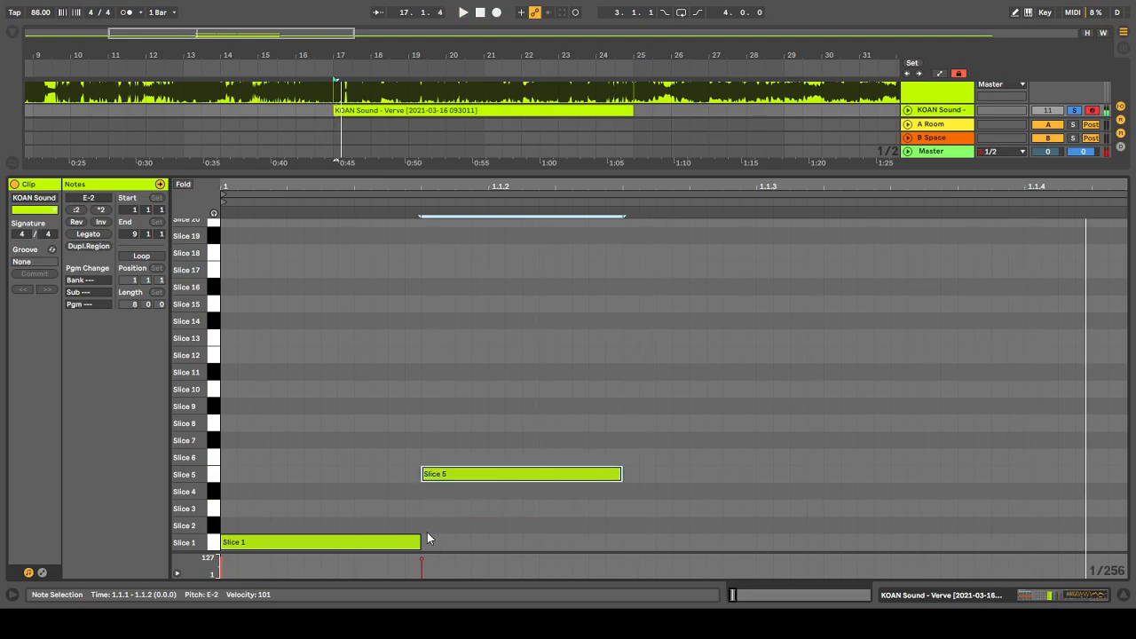
Nudge the Slice 5 note later in time so that it starts at 1.1.3
key(alt+Right)
key(Right)
key(Right)
key(Right)
key(Right)
key(Right)
key(Right)
key(Right)
key(Right)
key(Right)
key(Right)
key(Right)
key(Right)
key(Right)
key(Right)
key(Right)
key(Right)
key(Right)
key(Right)
key(Right)
key(Right)
key(Left)
key(Left)
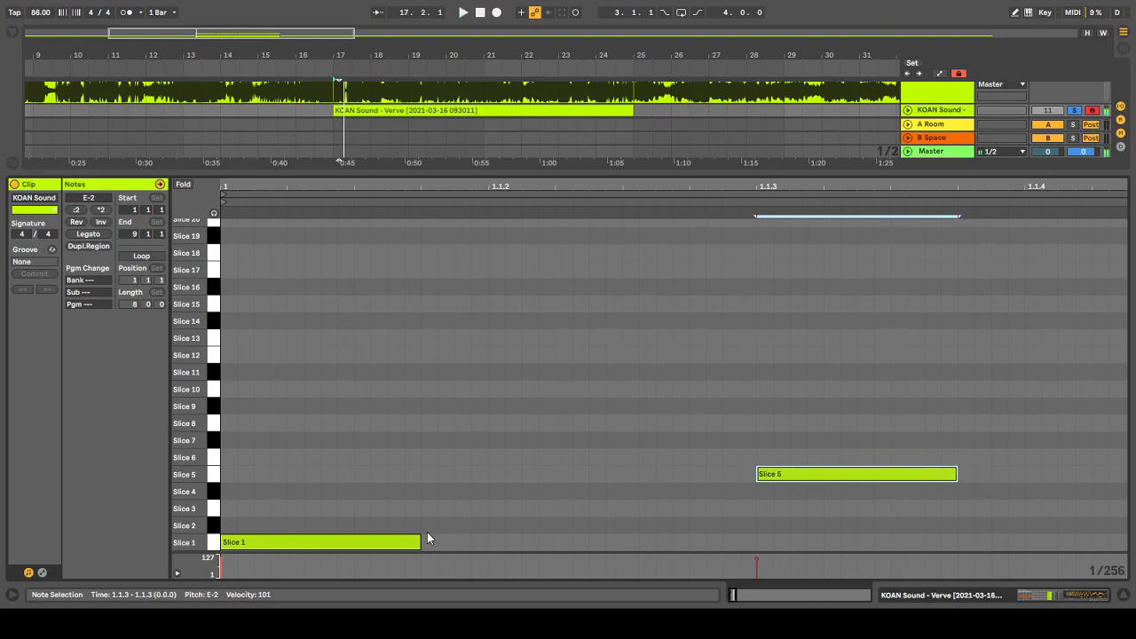
click(413, 542)
key(ctrl+d)
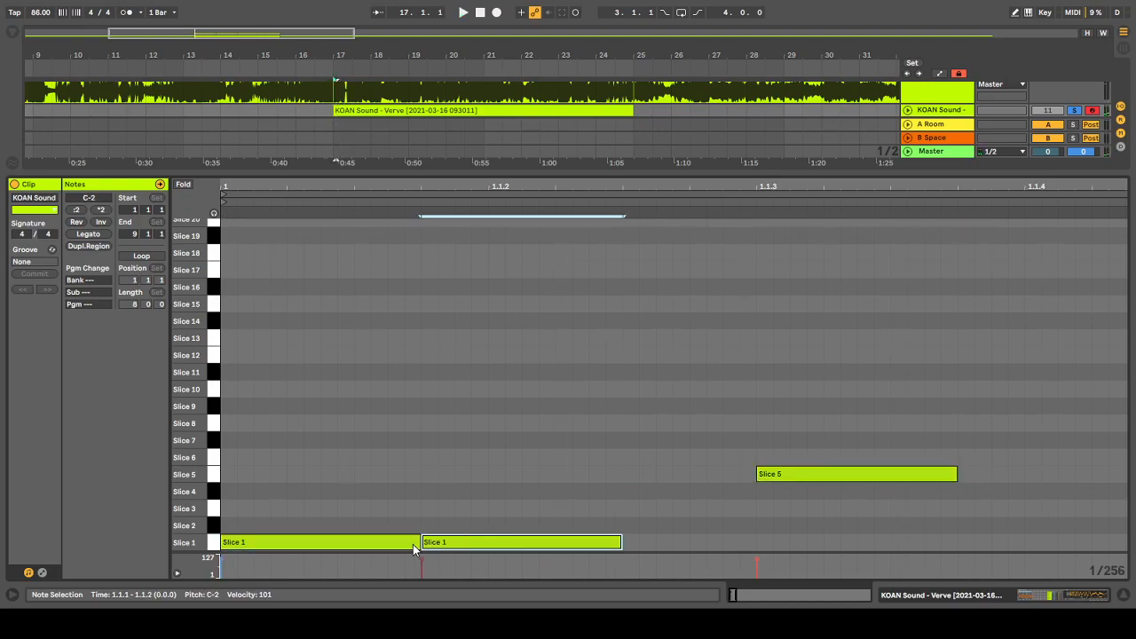
key(Up)
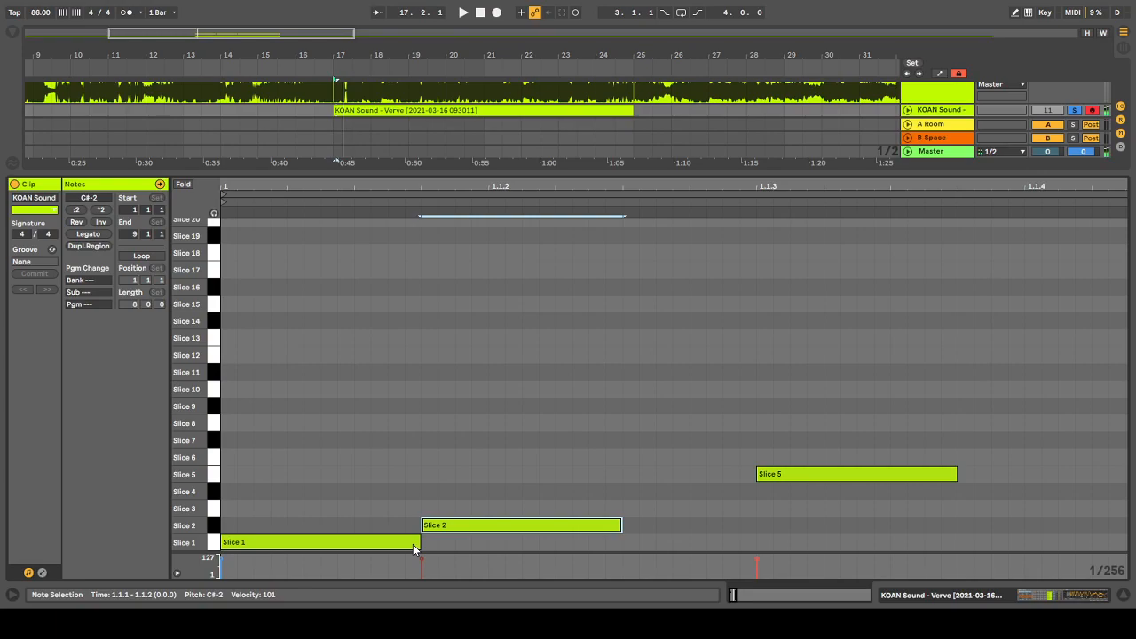
double_click(470, 524)
Lengthen the Slice 1 note so that it ends at 1.1.2
drag(418, 541, 507, 537)
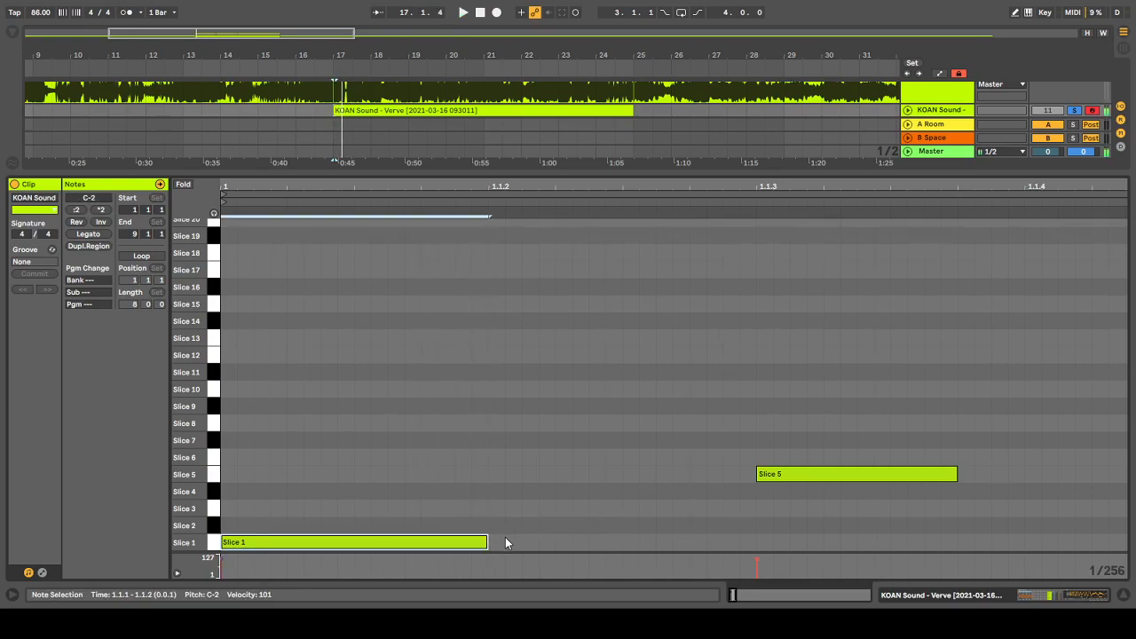
Duplicate the Slice 1 note to 1.1.2, transpose the copy up to Slice 2, and audition the pattern
key(ctrl+d)
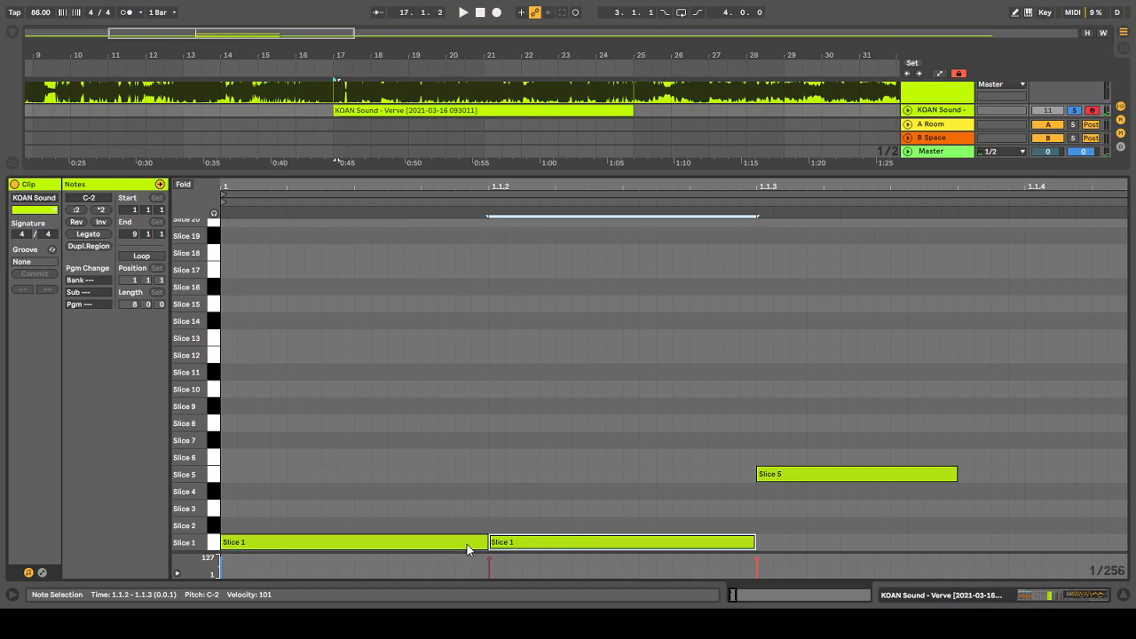
key(Up)
key(space)
key(space)
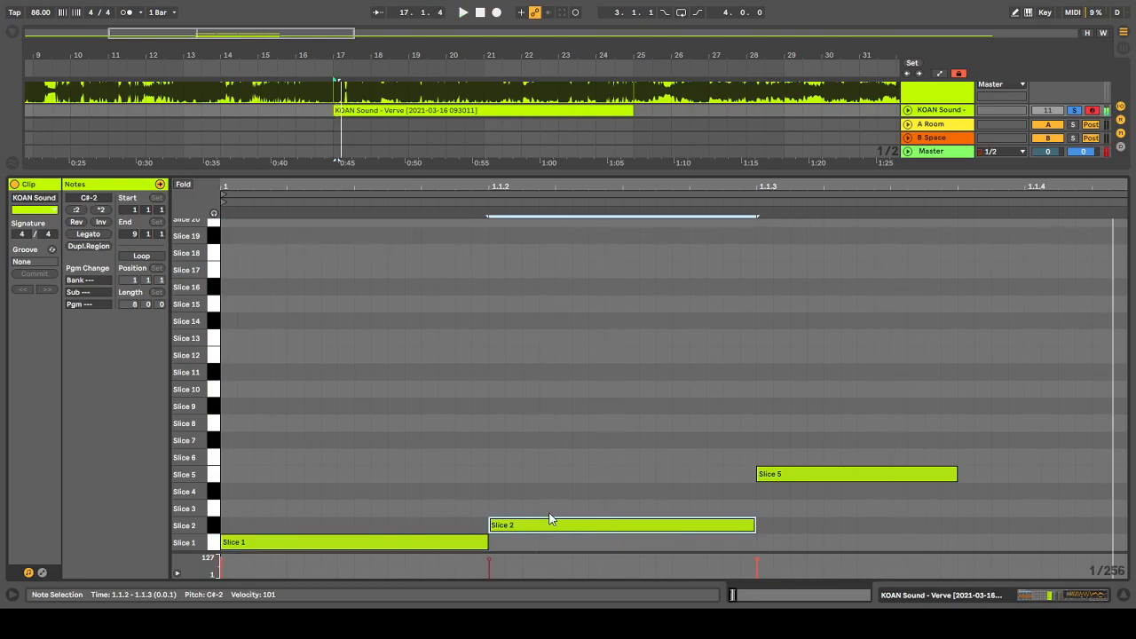
Audition the pattern and copy the Slice 5 note from 1.1.3 to 1.2.3
drag(537, 183, 538, 102)
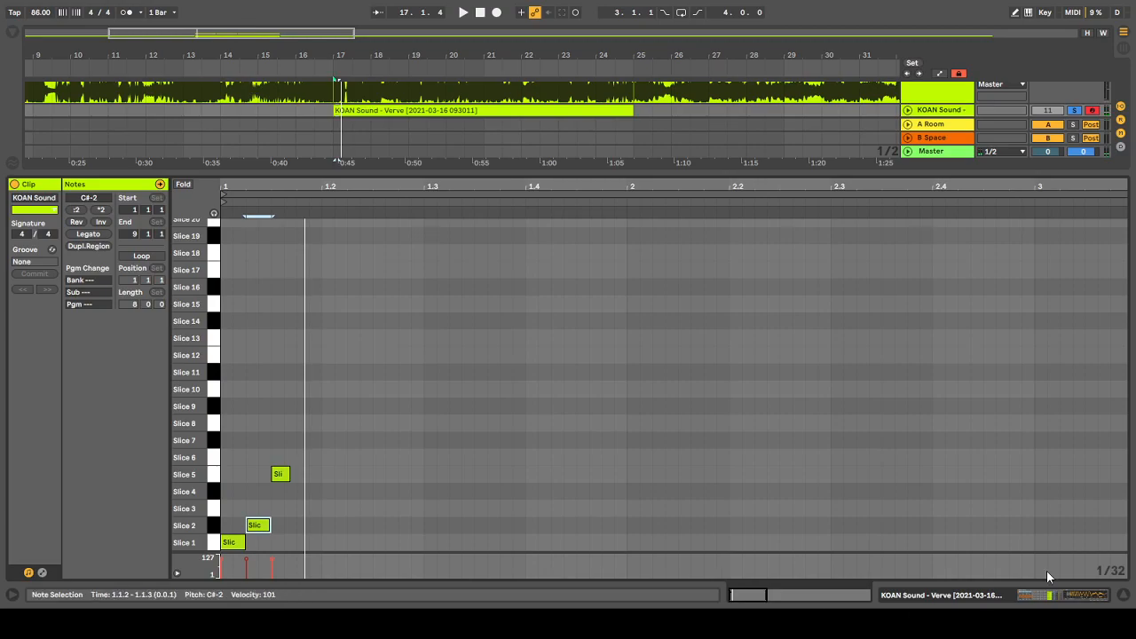
key(space)
key(space)
click(279, 474)
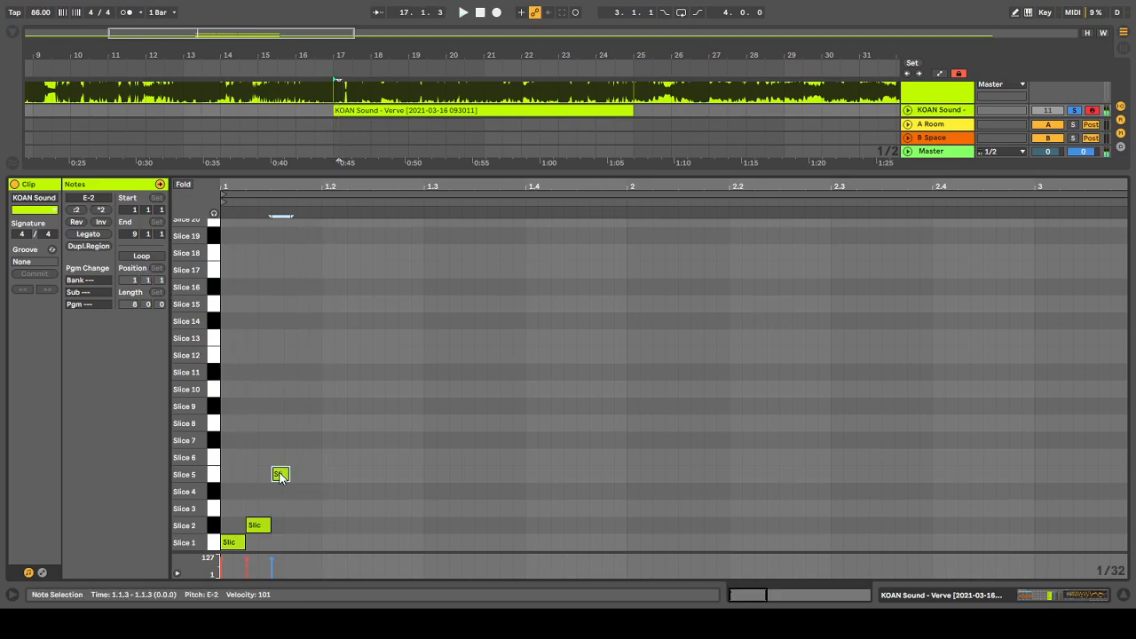
drag(279, 474, 369, 479)
key(space)
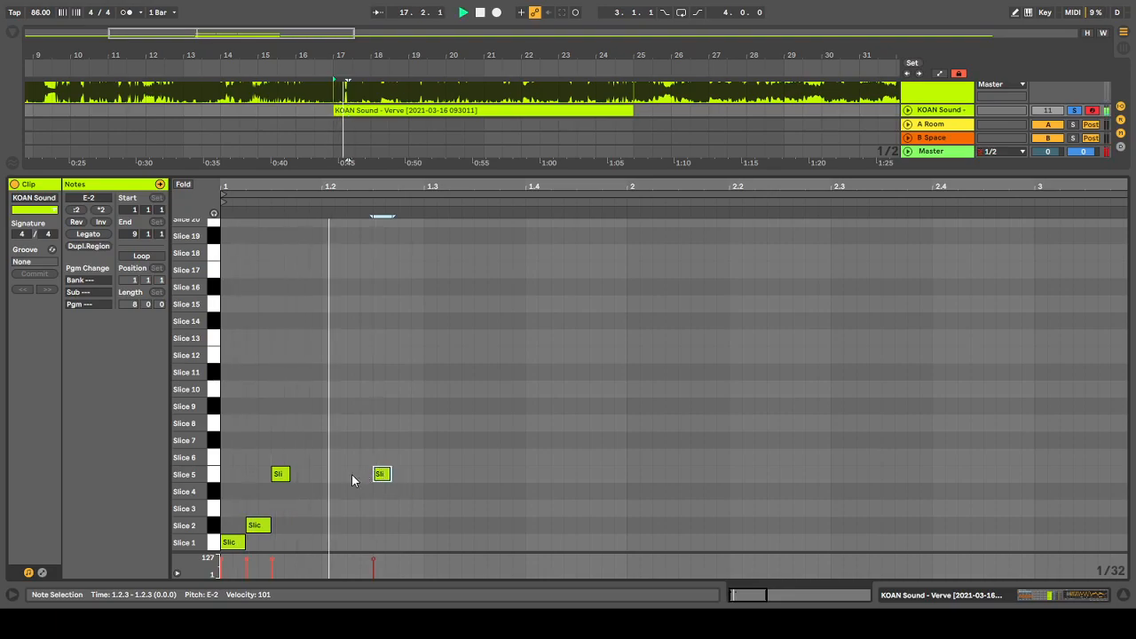
Copy the Slice 2 note to 1.1.4 and transpose the copy up to Slice 21 while auditioning the slices
click(265, 526)
click(262, 526)
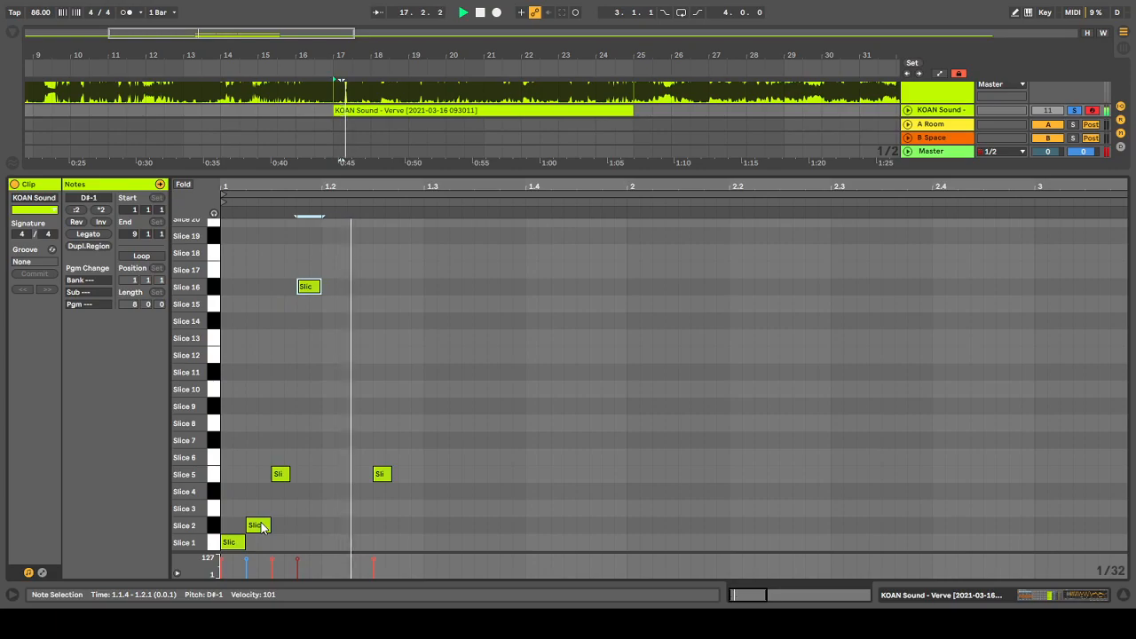
key(Up)
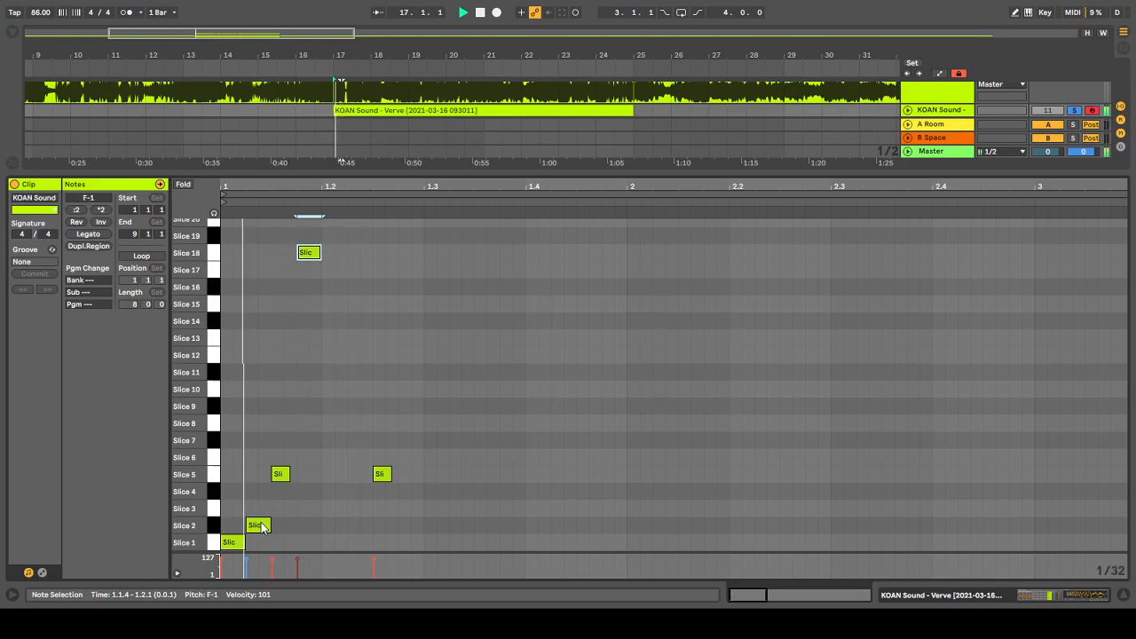
key(Up)
key(Up)
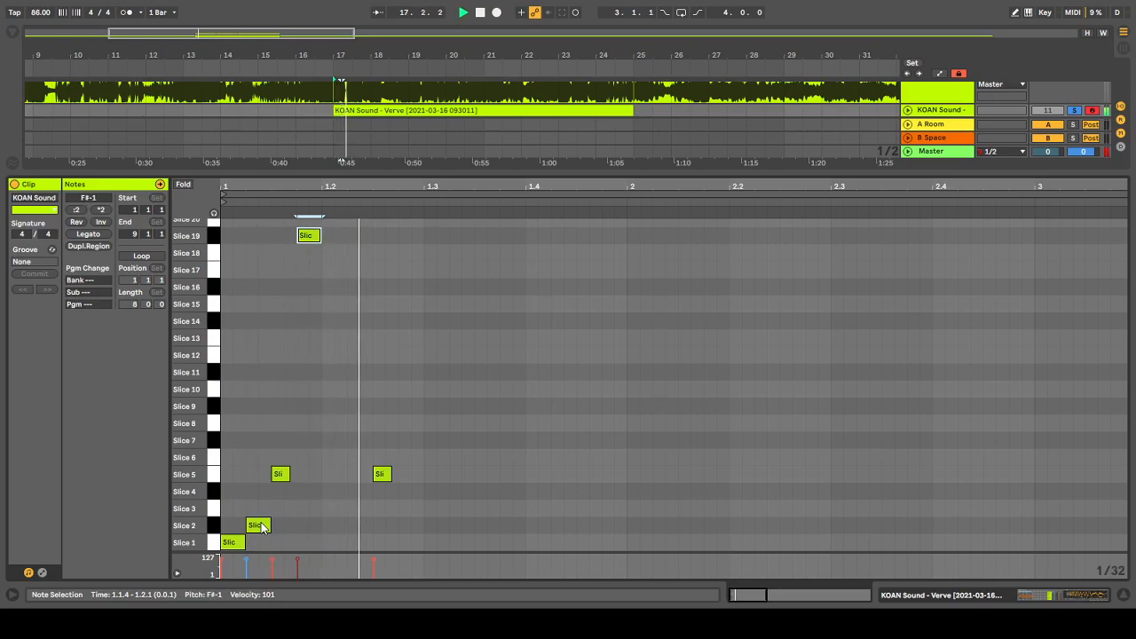
key(Up)
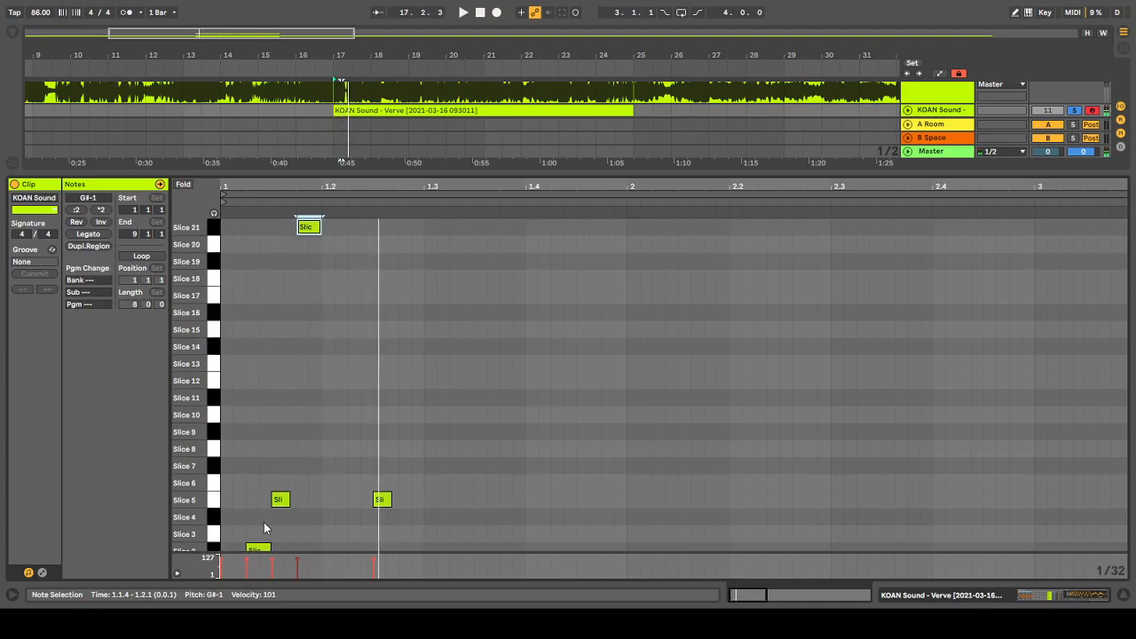
Lengthen both Slice 5 notes to about a full sixteenth note each and play the pattern back
drag(288, 500, 295, 499)
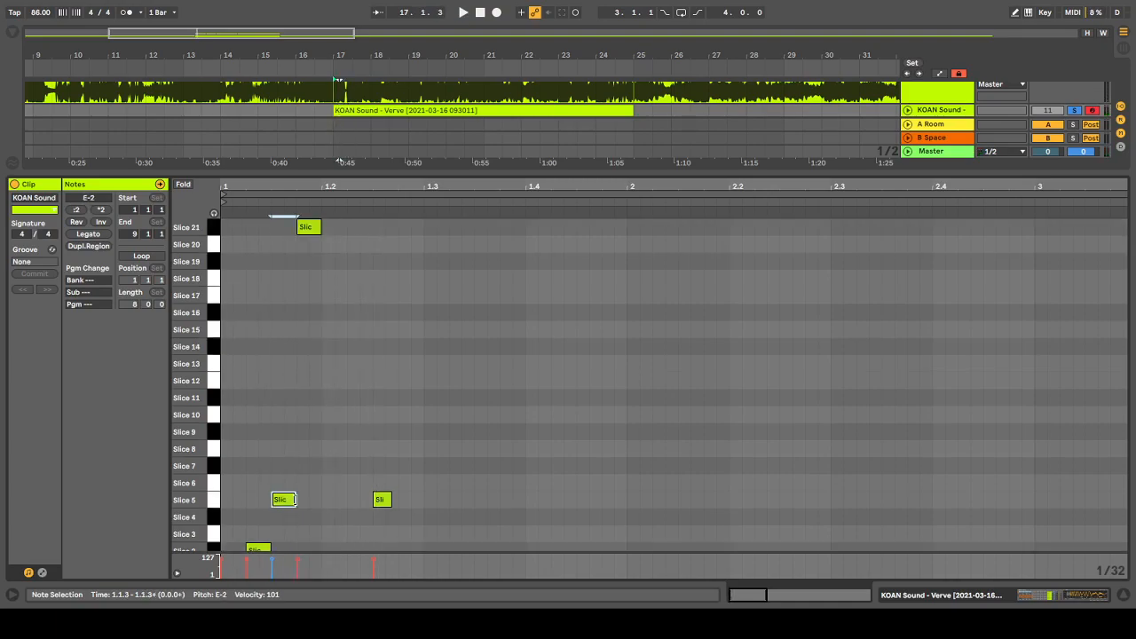
key(space)
scroll(334, 475, down, 1)
key(space)
scroll(391, 486, up, 1)
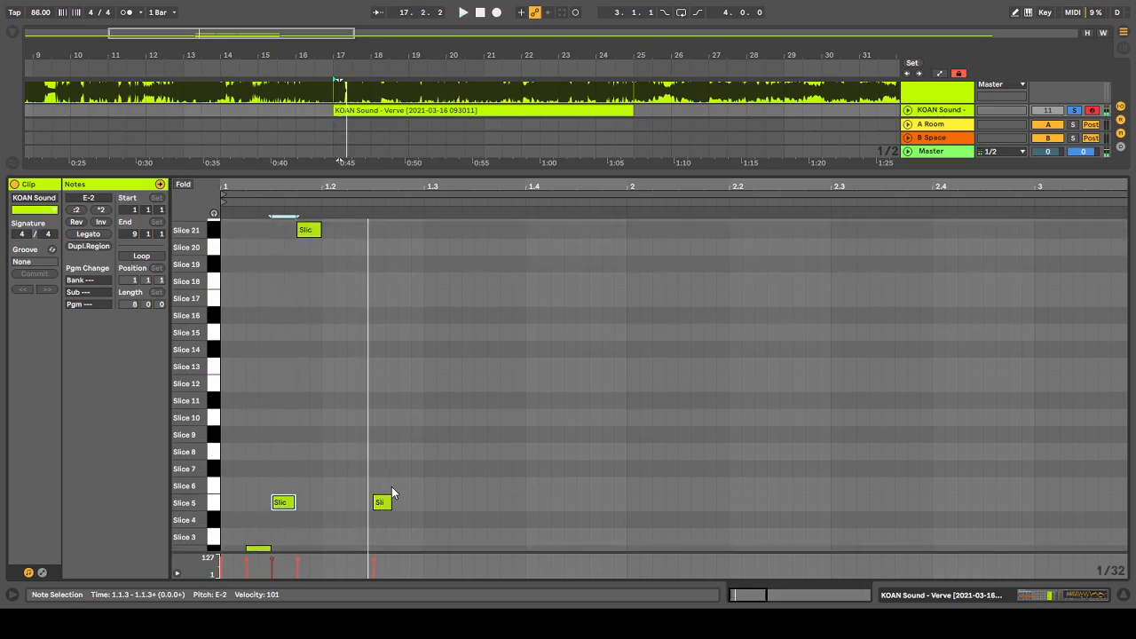
drag(390, 503, 399, 504)
key(space)
Transpose the note at 1.1.4 to Slice 22 and audition the result
scroll(285, 515, up, 2)
key(space)
click(313, 300)
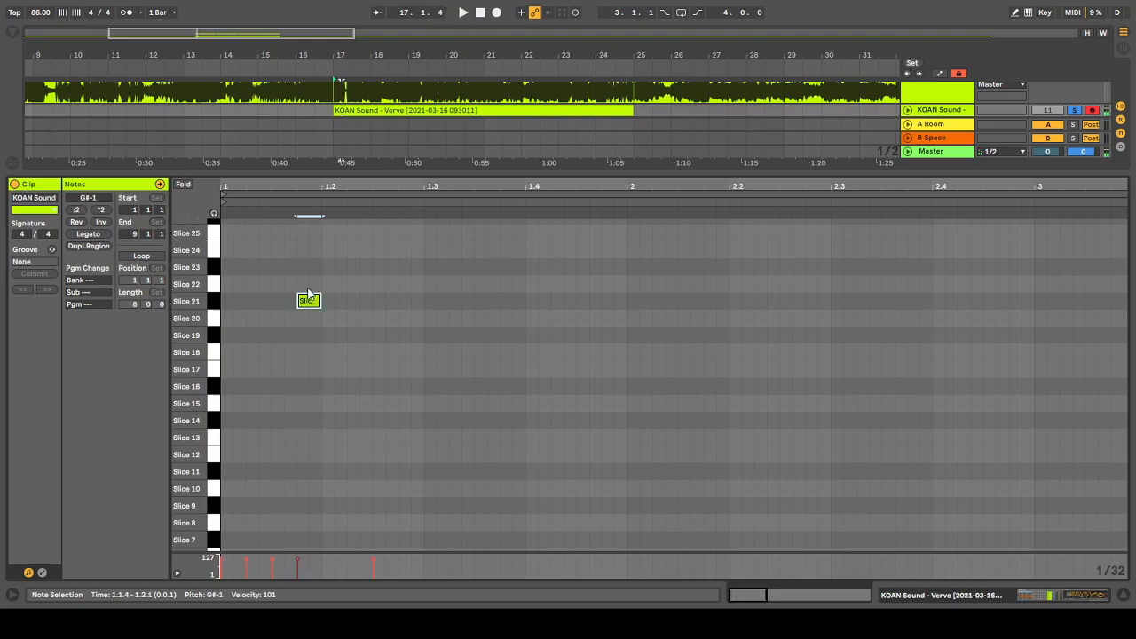
key(Up)
key(Down)
key(space)
key(space)
Duplicate the Slice 22 note to 1.2.1 and transpose the copy up to Slice 25
key(ctrl+d)
key(Up)
key(Up)
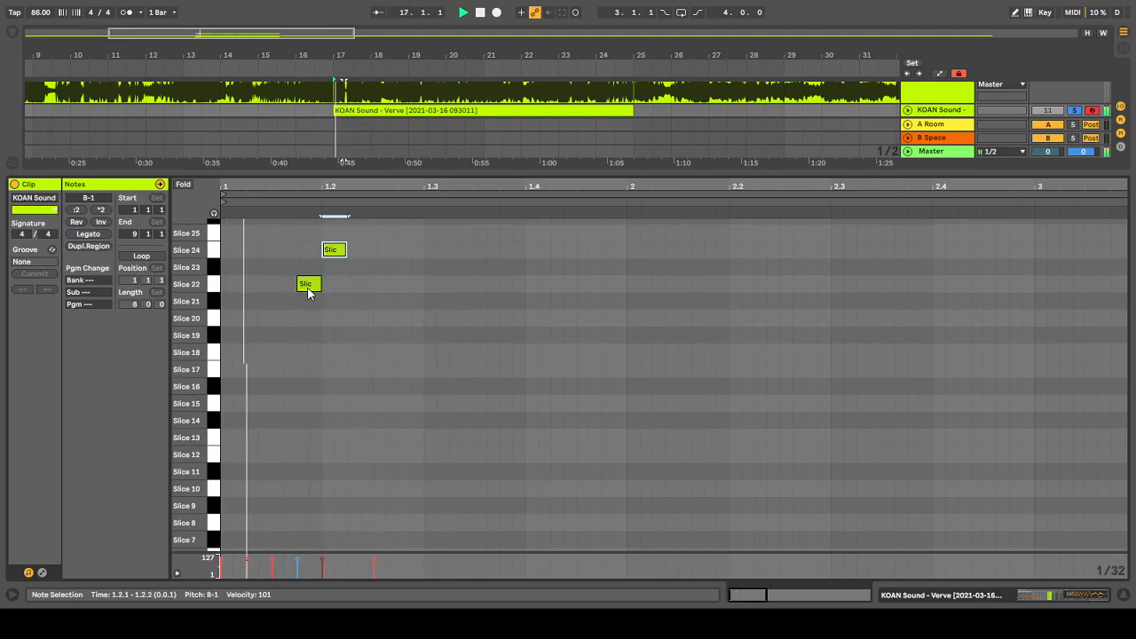
key(Up)
Duplicate the Slice 25 note to 1.2.2 and transpose the copy to Slice 35, trying Slices 24 and 23 on the way
key(ctrl+d)
key(Down)
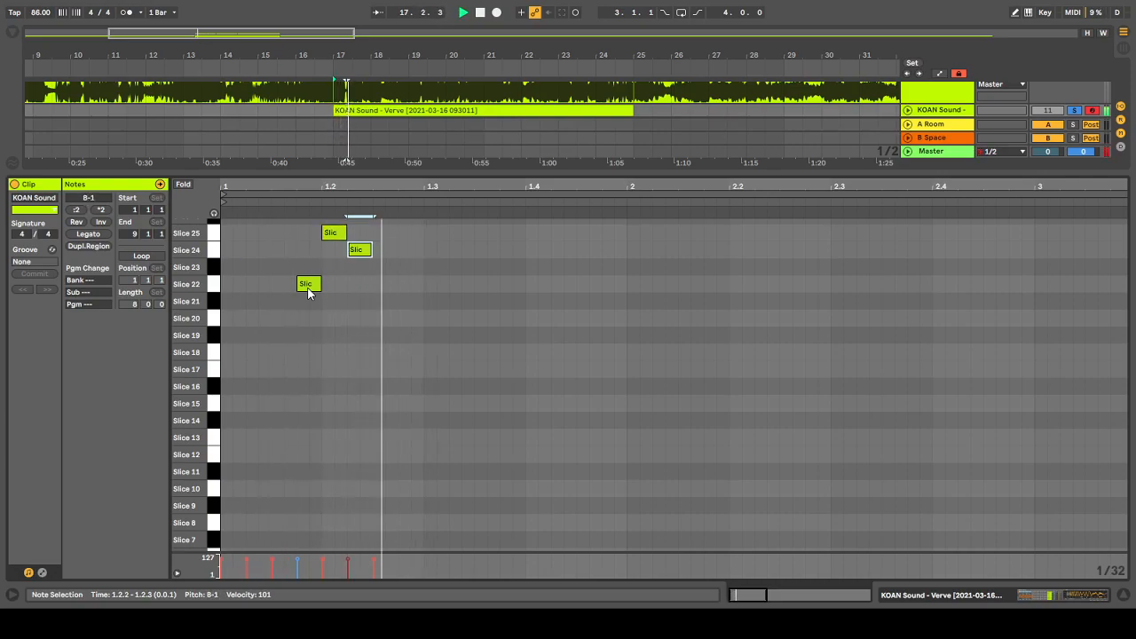
key(Down)
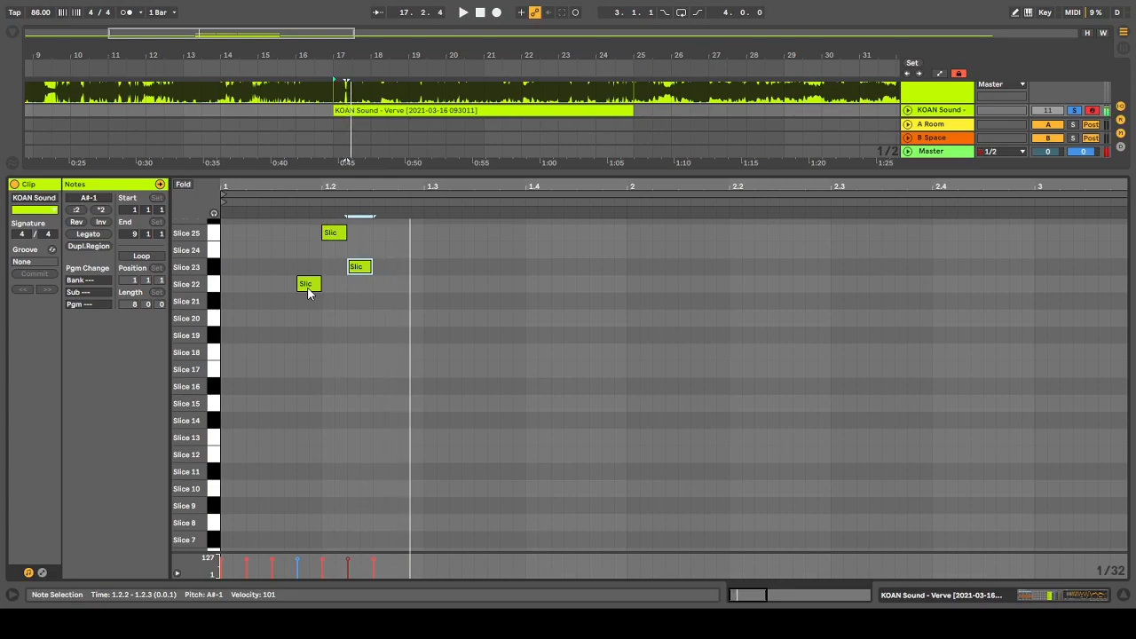
key(shift+Up)
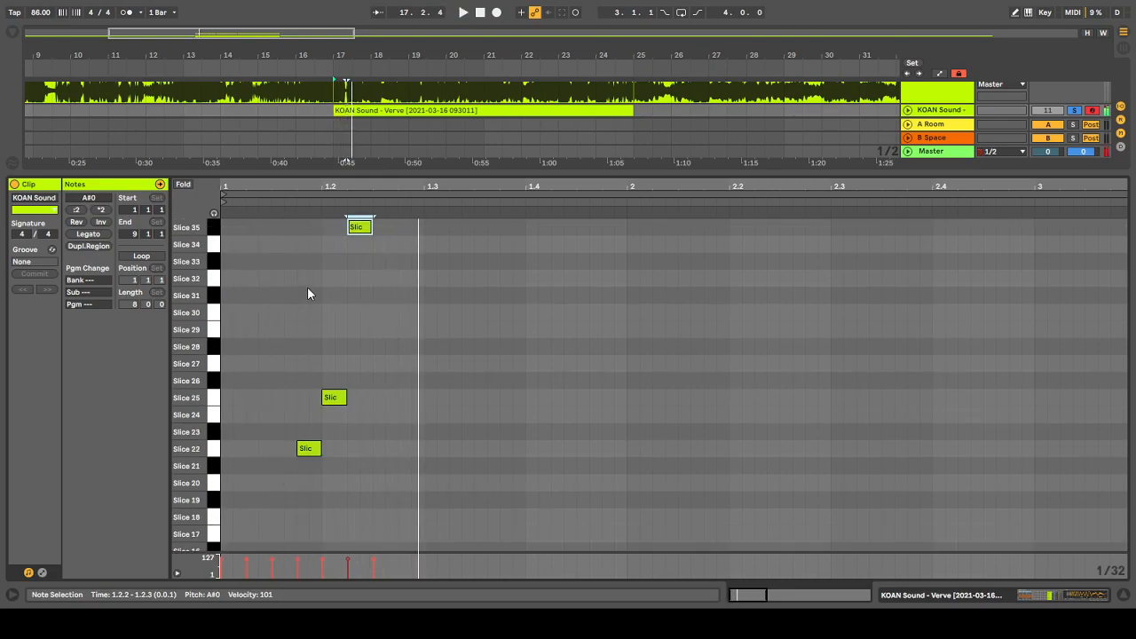
Duplicate the Slice 35 note, shift the copy to start at 1.2.4, and transpose it up to Slice 37
key(ctrl+d)
key(Right)
key(Right)
key(Right)
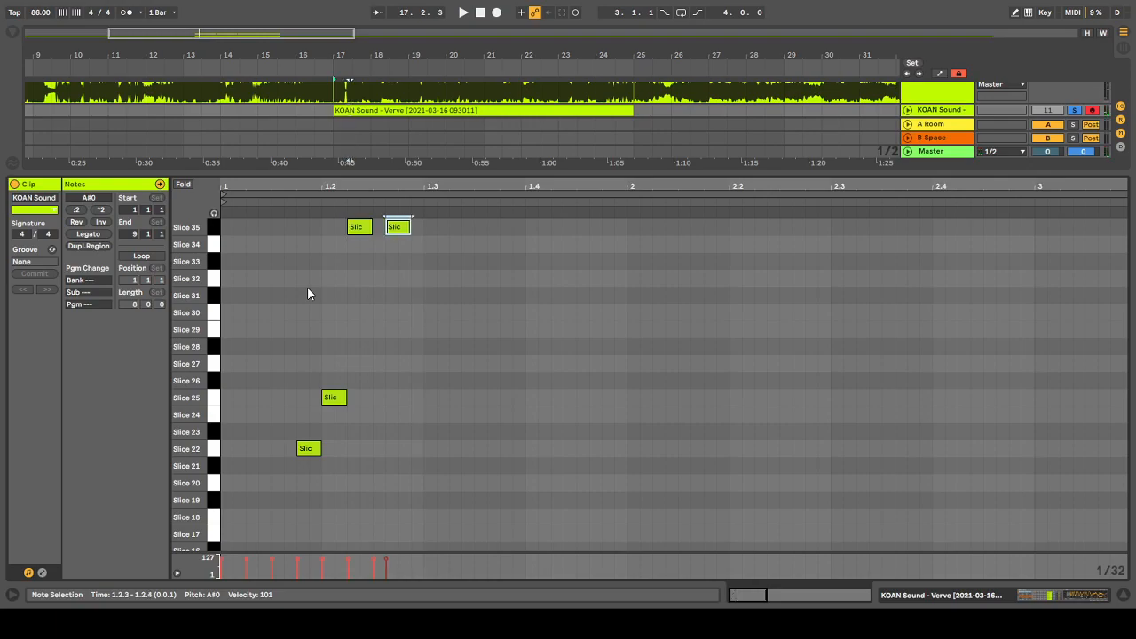
key(Up)
key(Right)
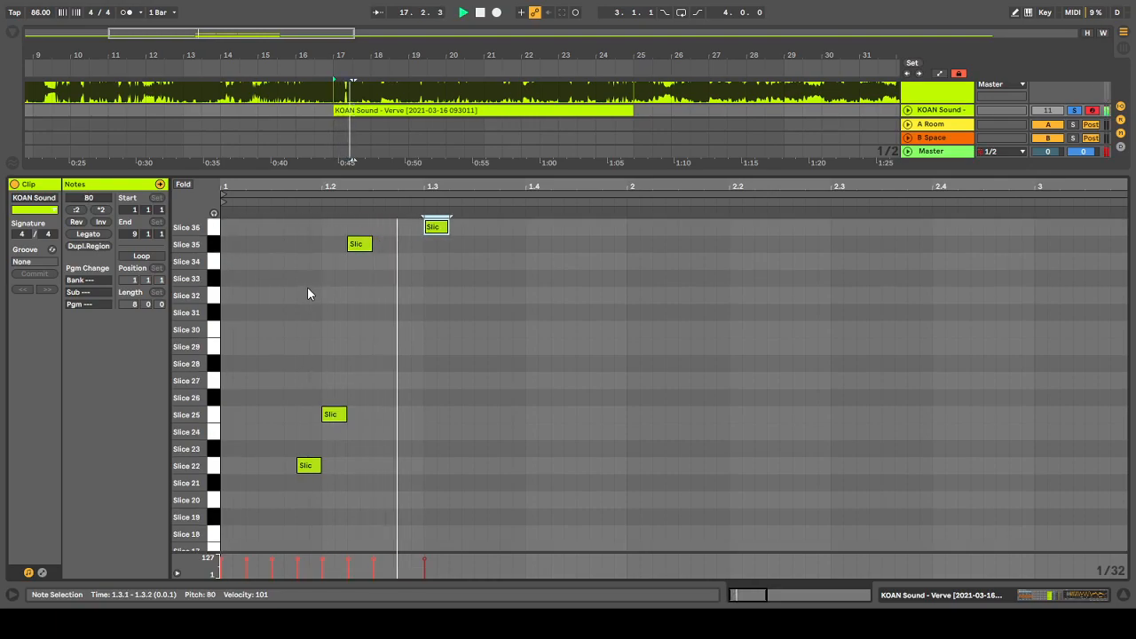
key(Up)
key(Left)
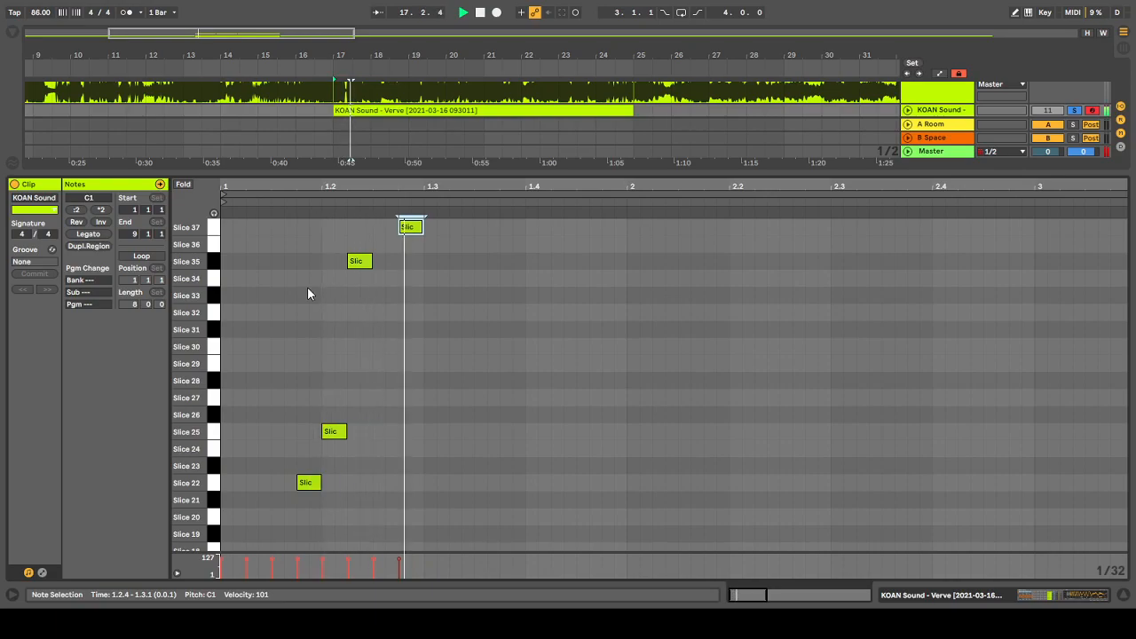
Transpose the note at 1.2.4 up to Slice 56, auditioning the slices along the way
key(Up)
key(Up)
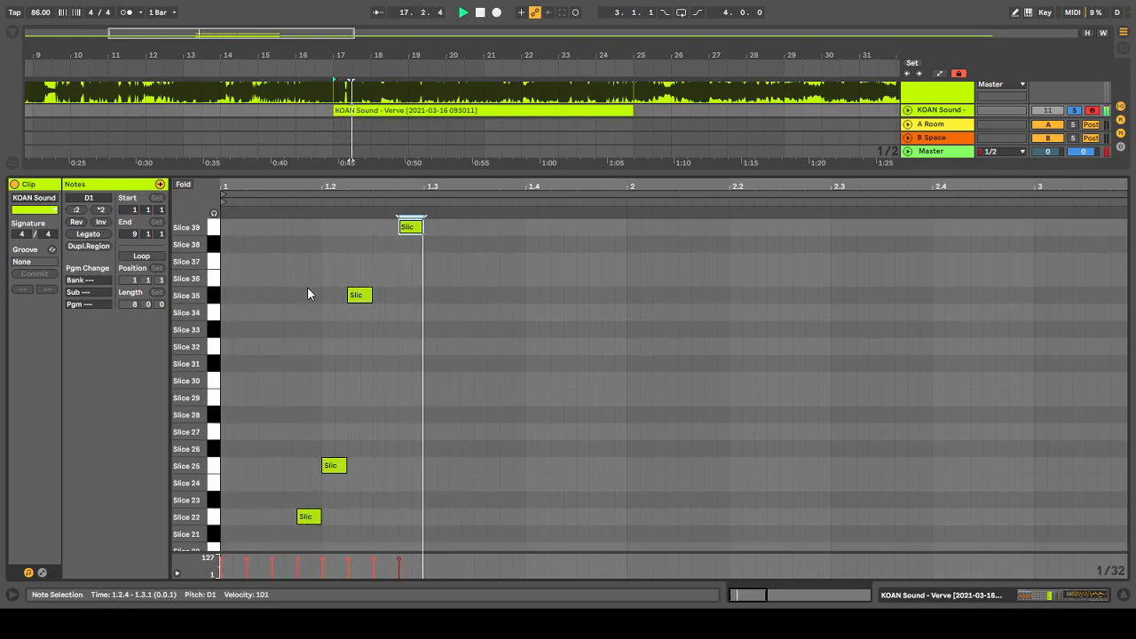
key(Up)
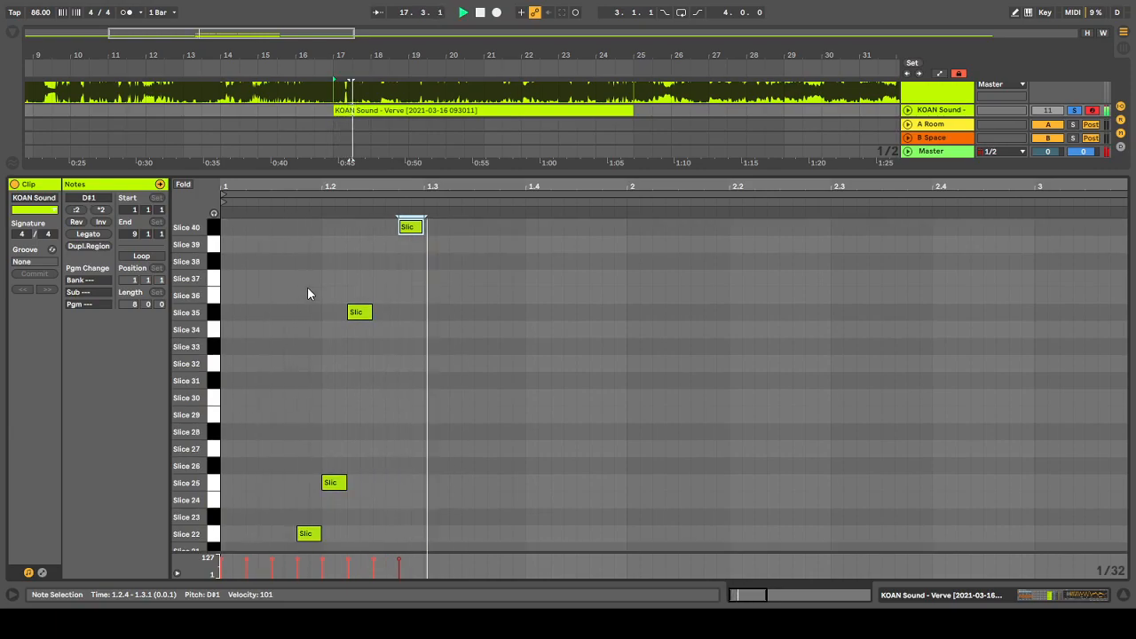
key(Up)
key(Up)
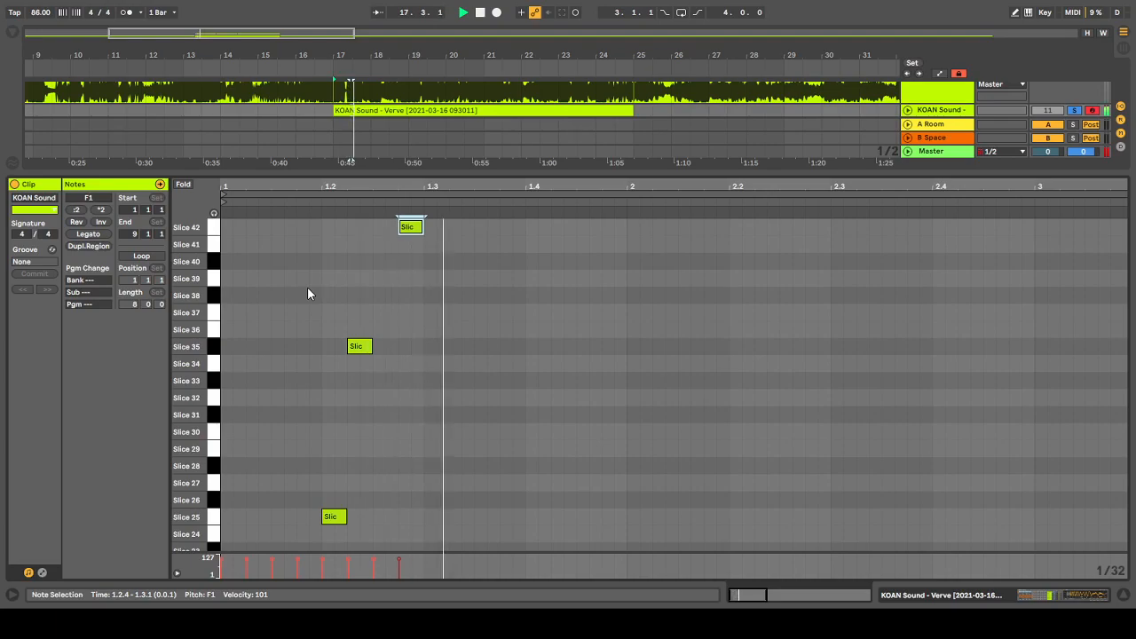
key(shift+Up)
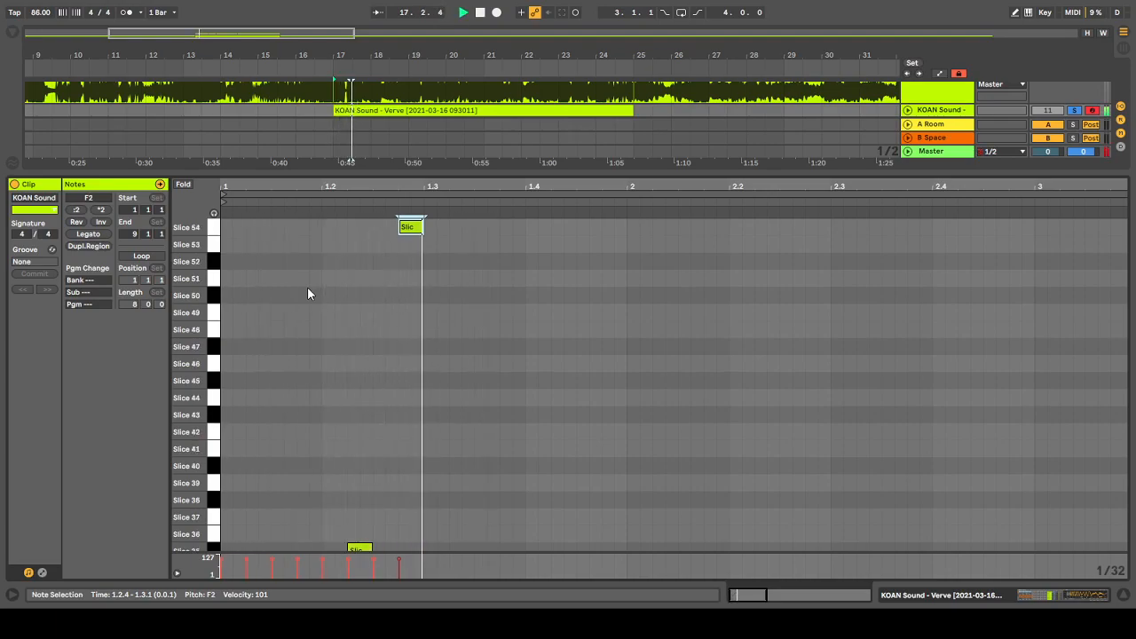
key(Up)
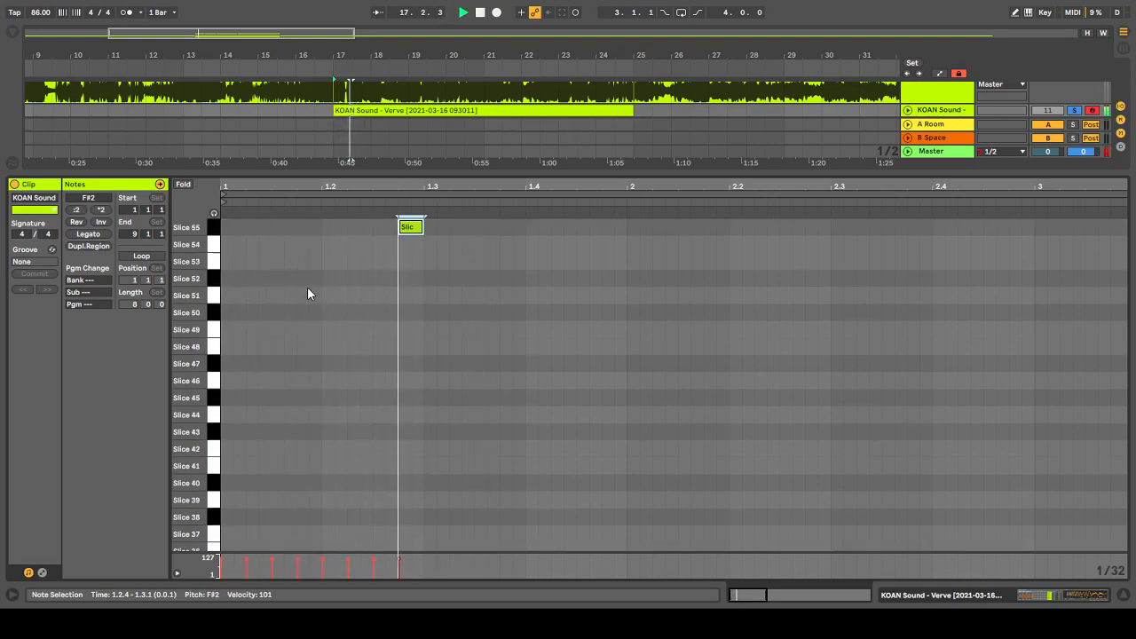
key(Up)
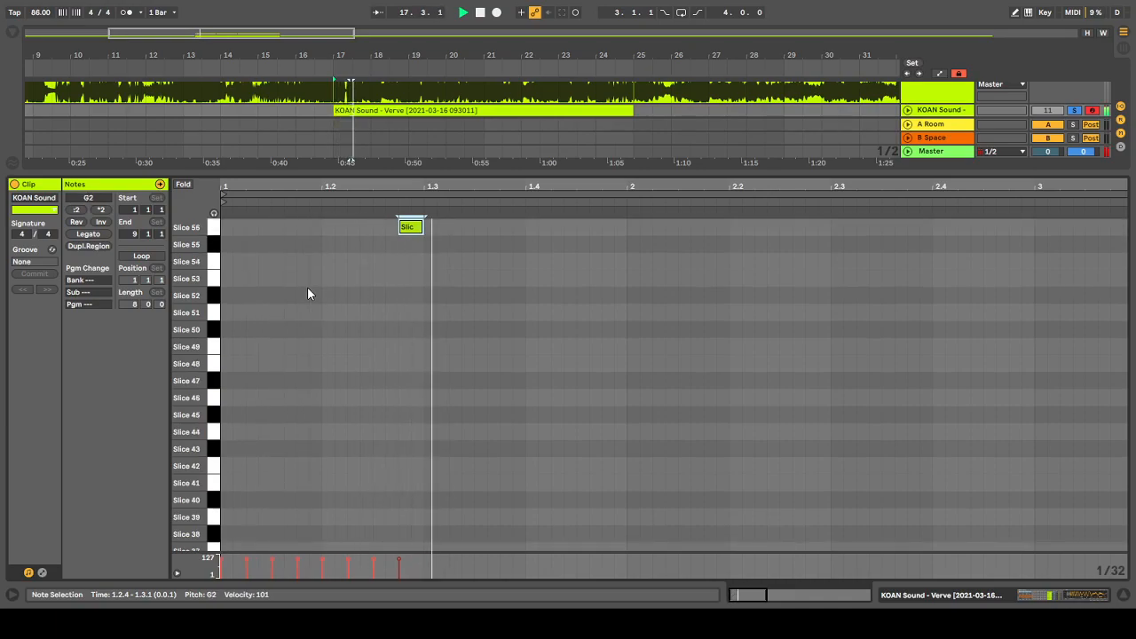
Duplicate the Slice 56 note to 1.3.1 and transpose the copy down to Slice 39 while listening
key(ctrl+d)
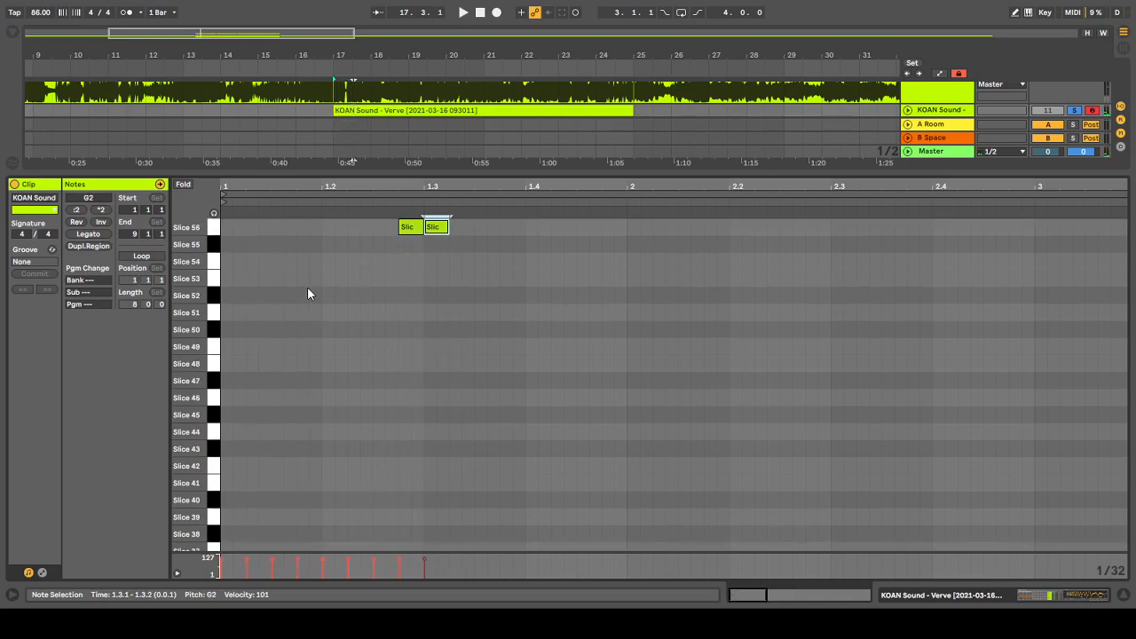
scroll(307, 286, up, 1)
key(shift+Down)
key(space)
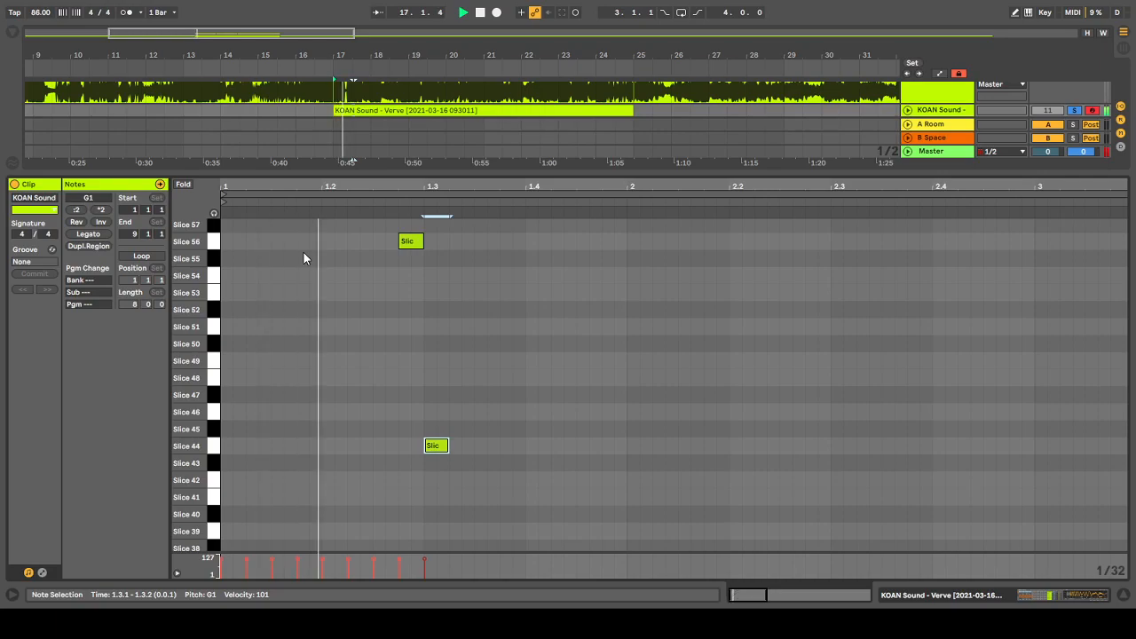
key(Down)
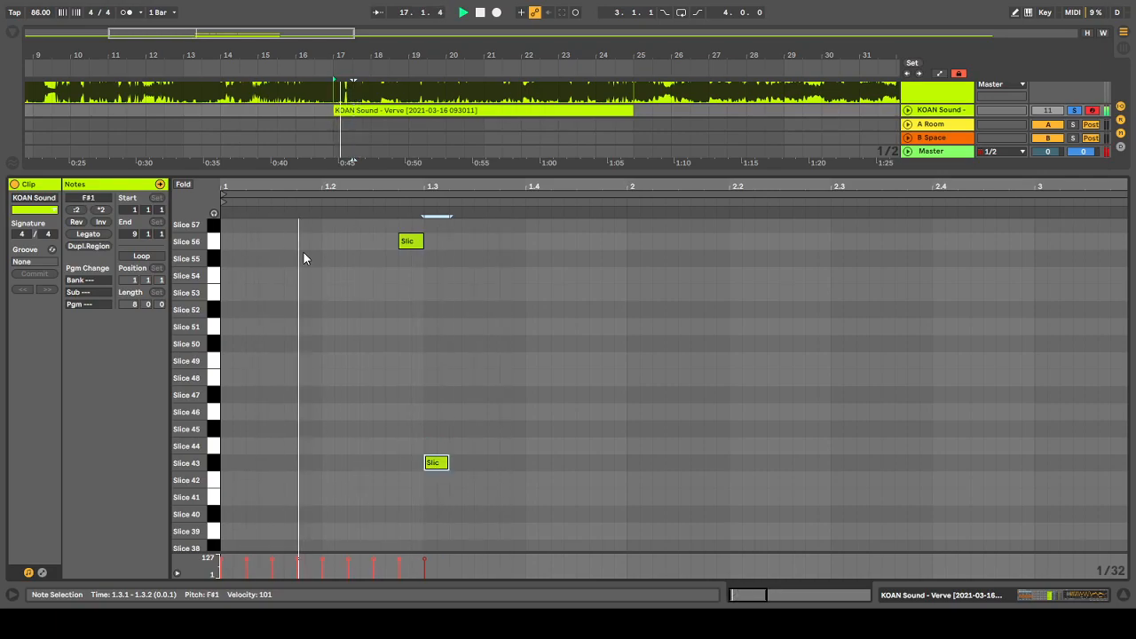
key(Down)
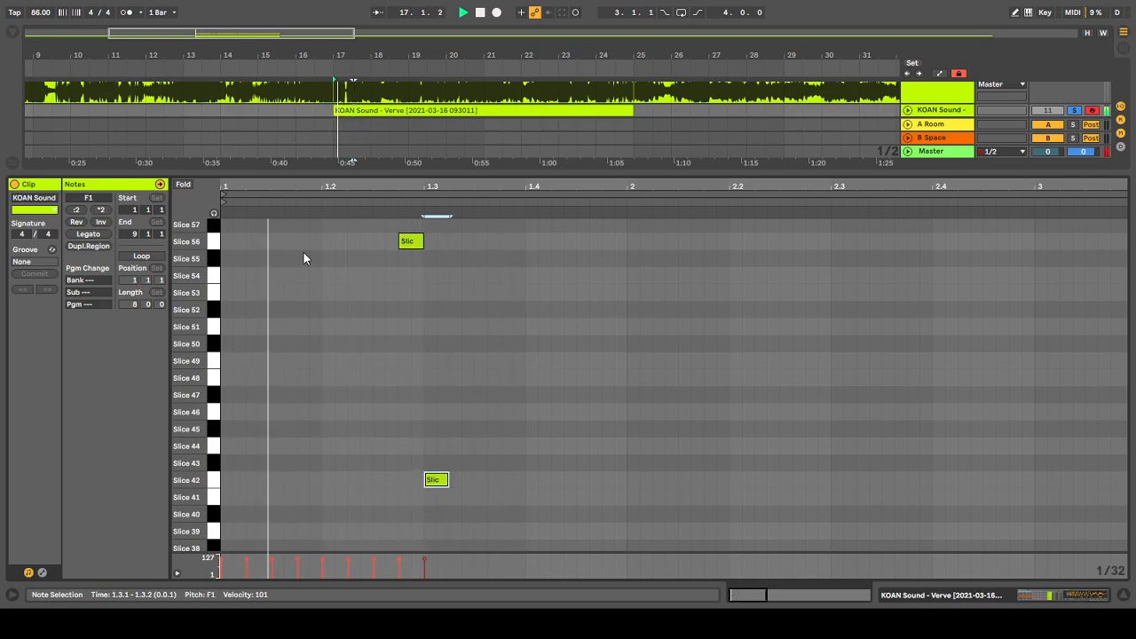
key(Down)
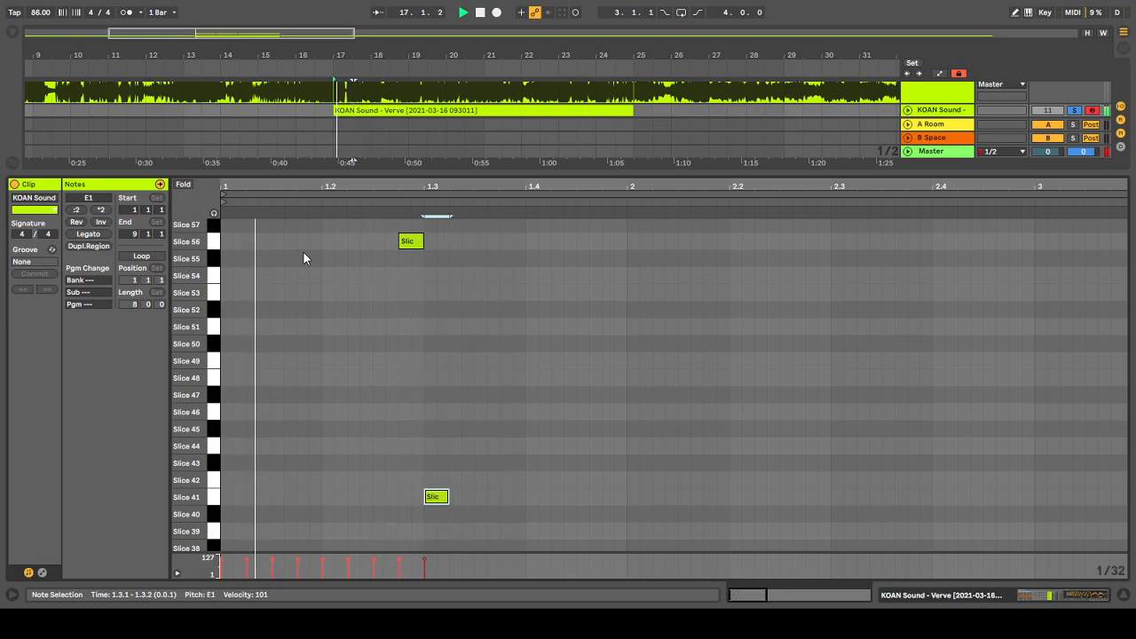
key(Down)
key(Down)
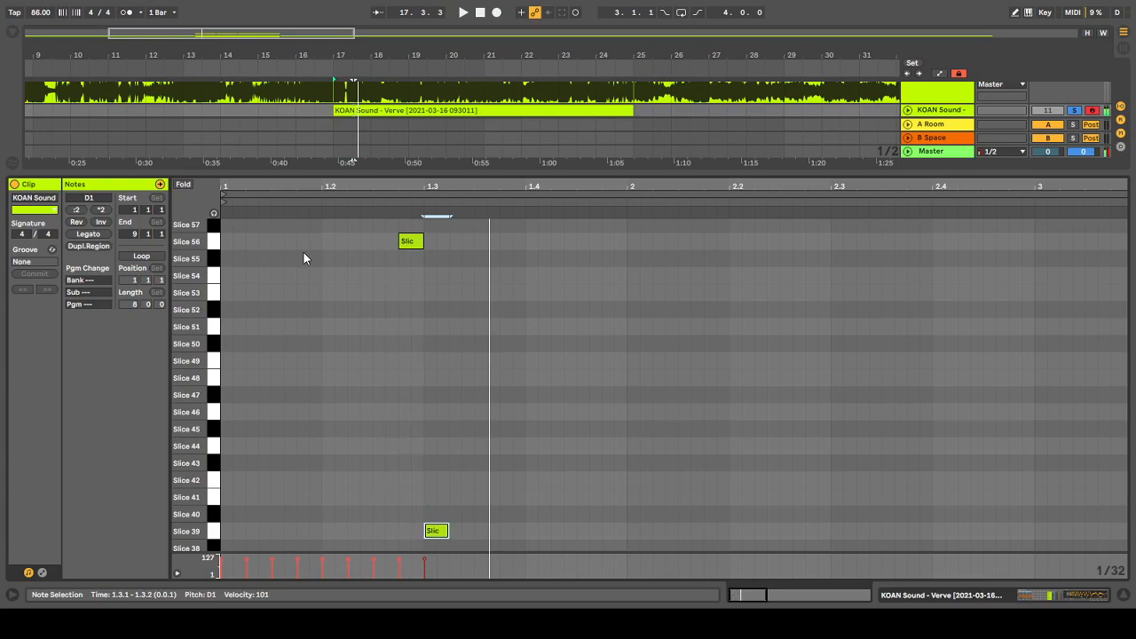
Duplicate the Slice 39 note to 1.3.2 and transpose the copy up to Slice 40
scroll(405, 366, down, 4)
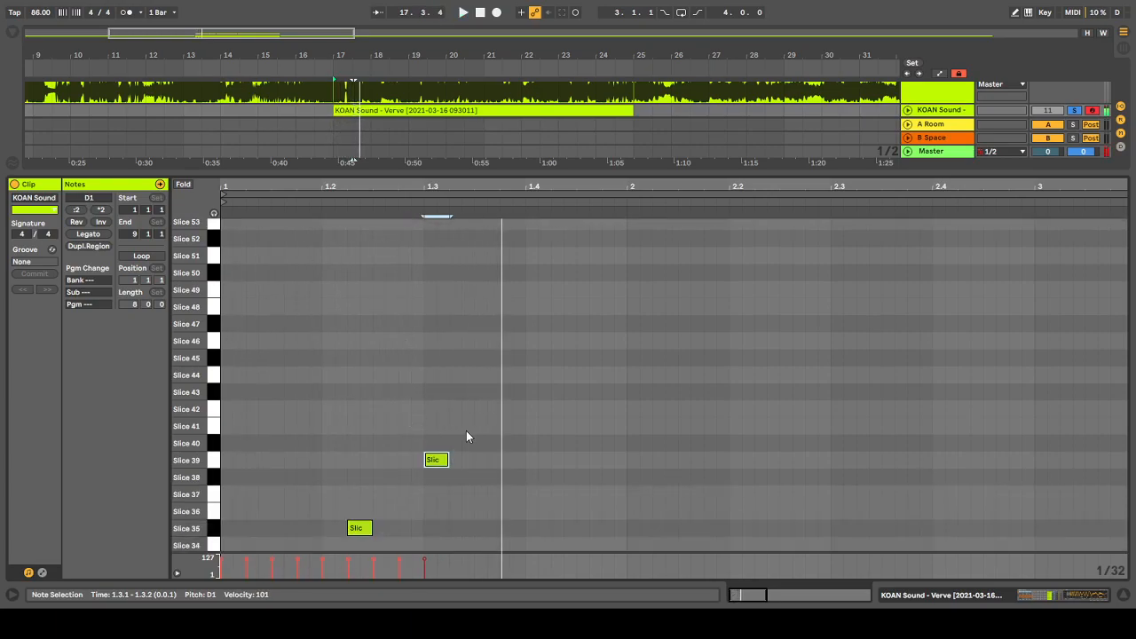
key(ctrl+d)
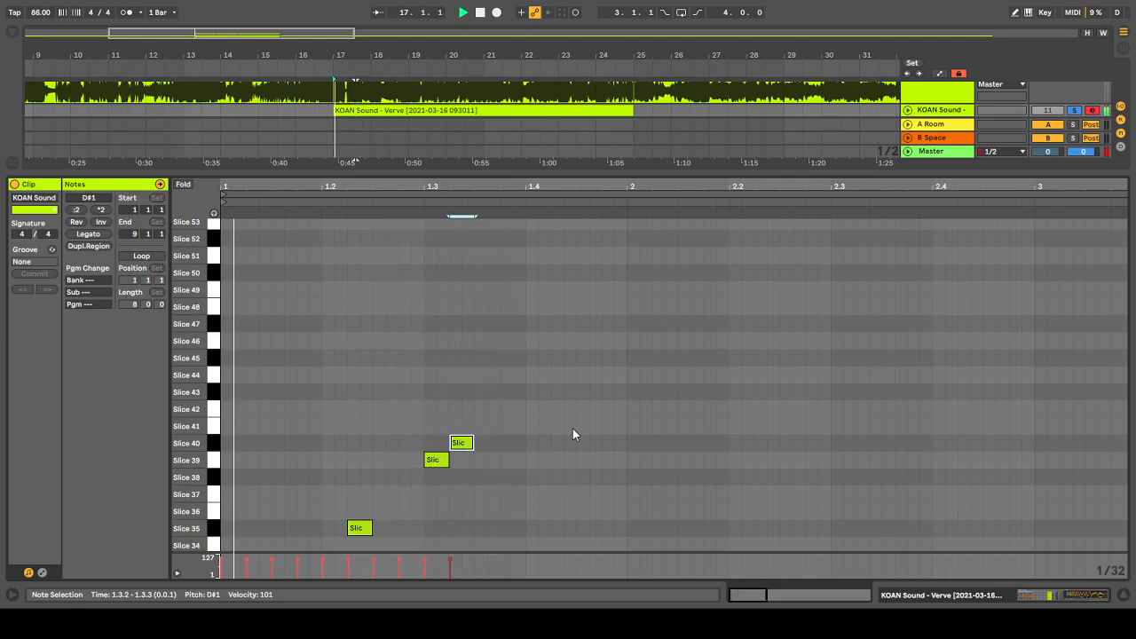
Duplicate the Slice 5 notes from the pattern's first half into the span from 1.3.1 to 2.1.1
scroll(483, 355, down, 5)
scroll(479, 364, down, 20)
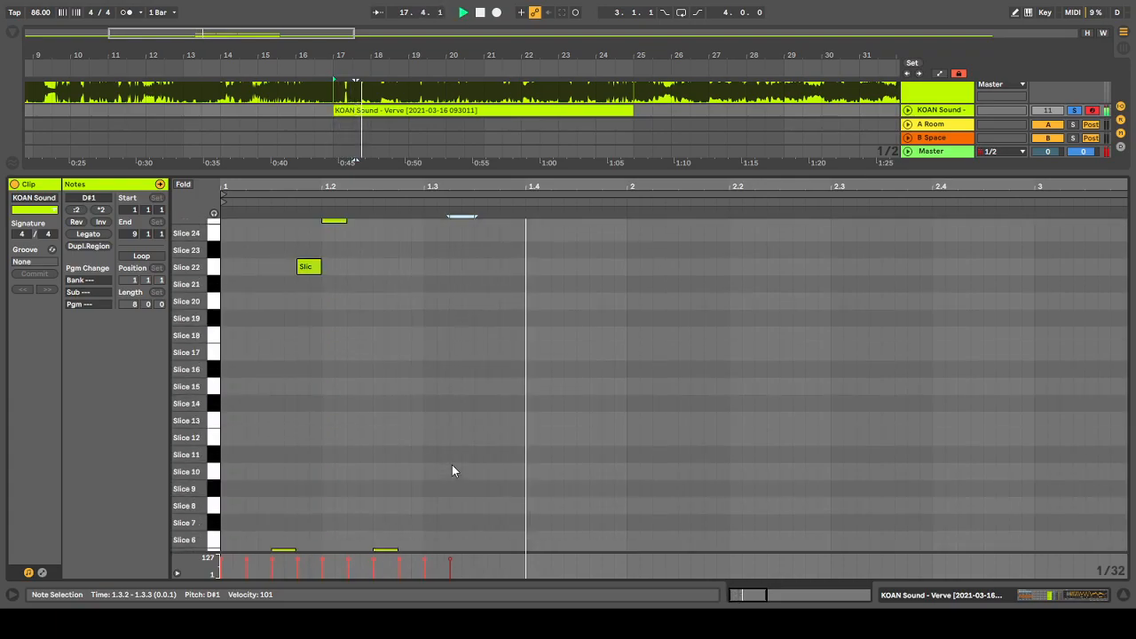
drag(458, 465, 224, 482)
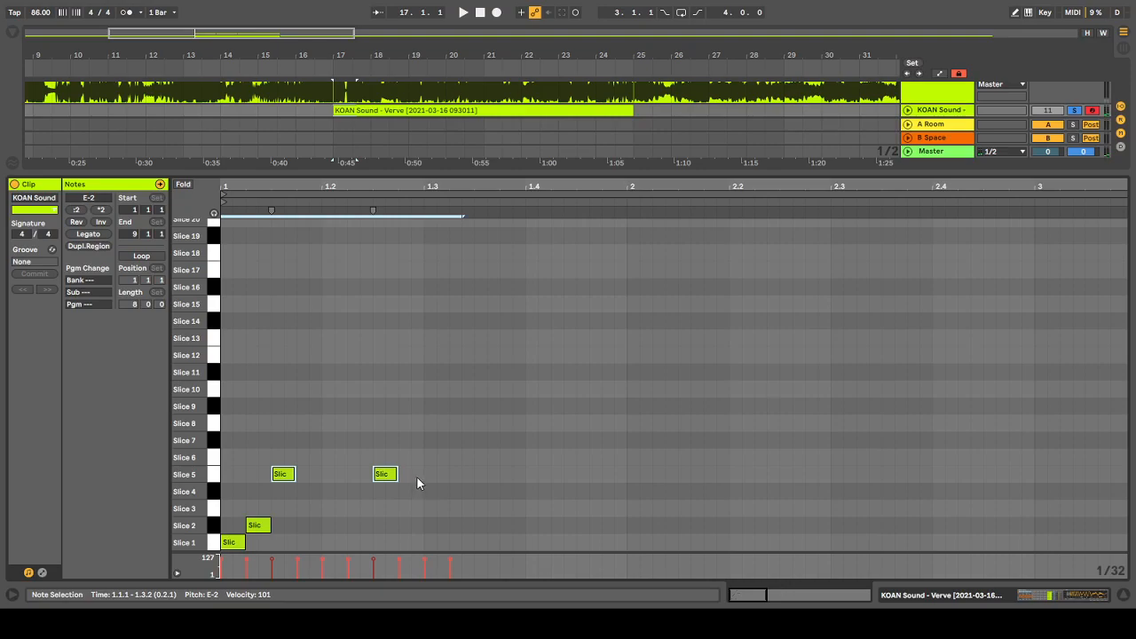
key(ctrl+d)
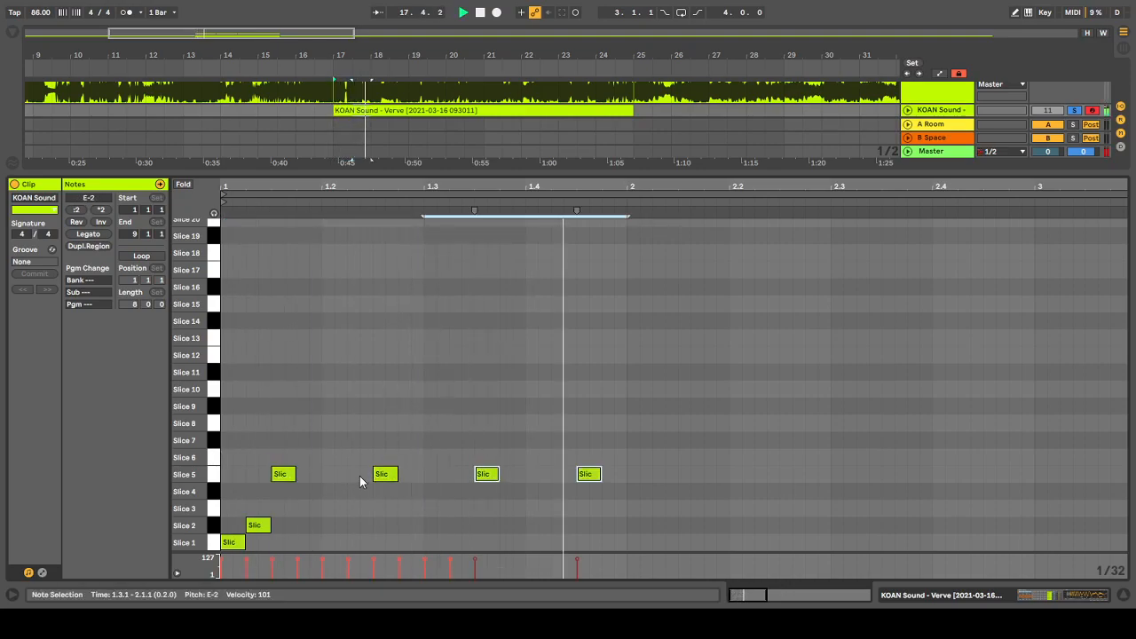
Add a short note in the Slice 42 row near 1.3.4 and transpose it up an octave to Slice 54
scroll(350, 512, up, 3)
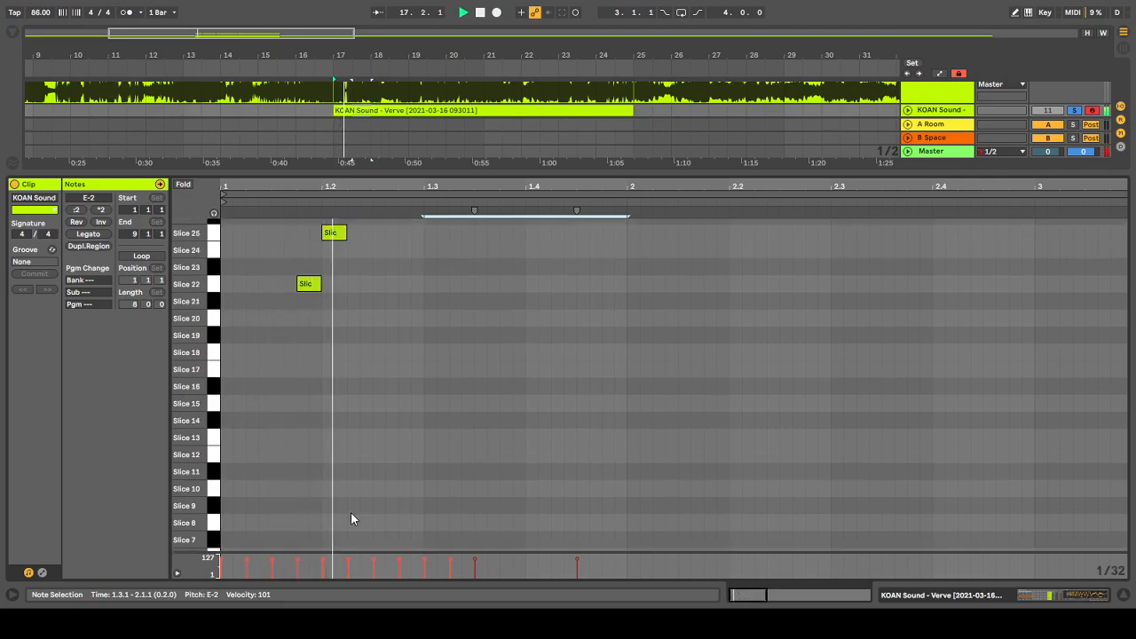
scroll(396, 461, up, 3)
scroll(417, 435, up, 6)
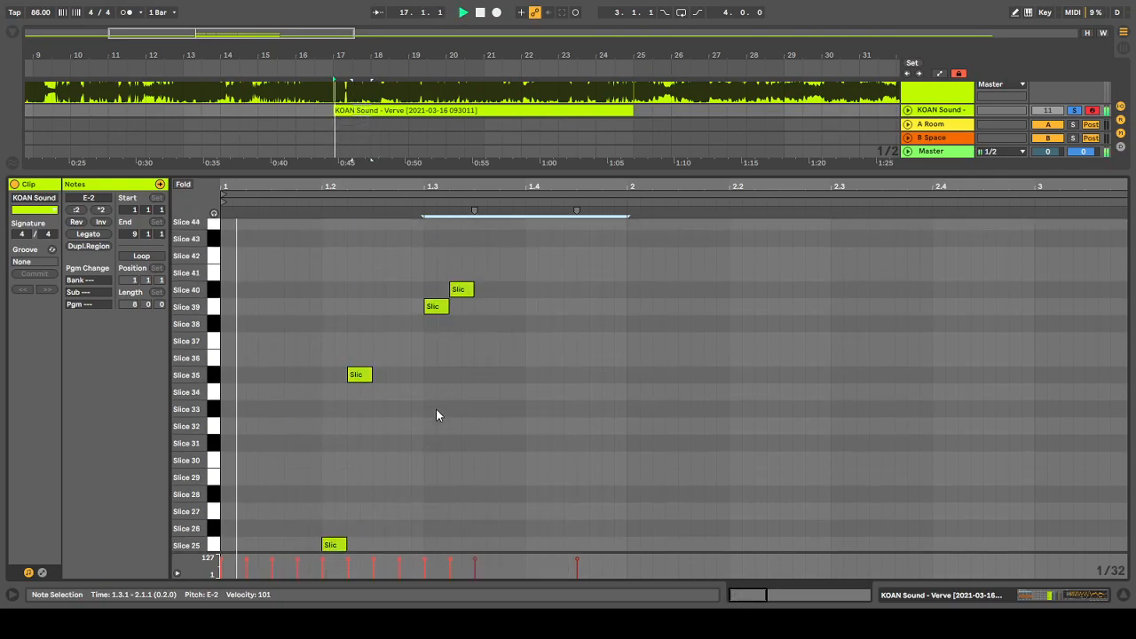
scroll(439, 404, up, 2)
double_click(519, 312)
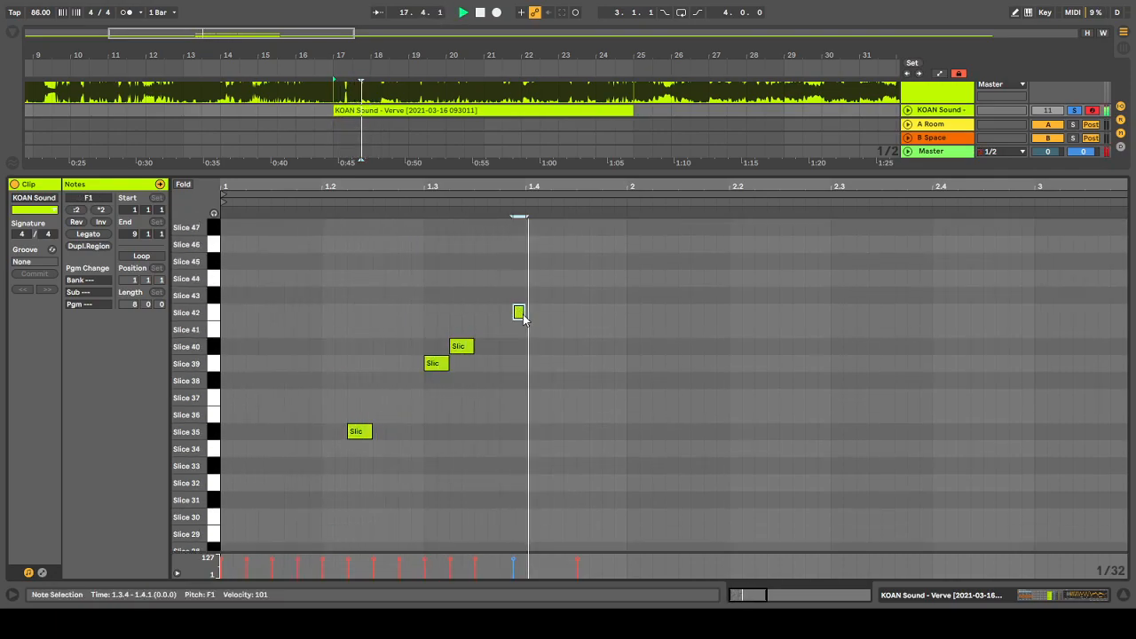
drag(520, 315, 508, 318)
key(shift+Up)
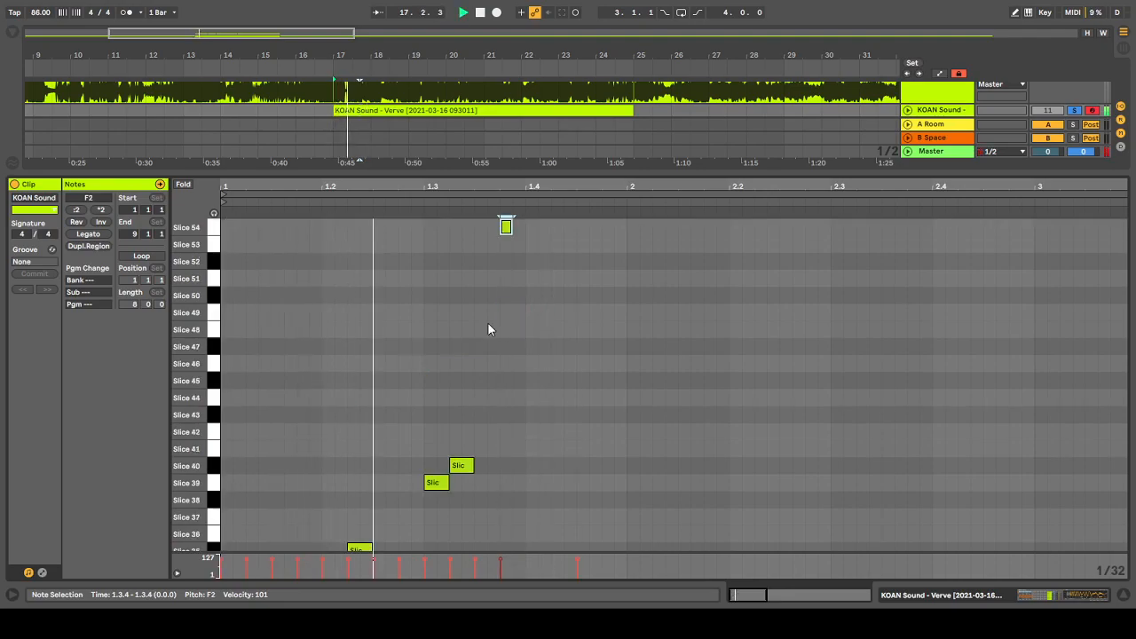
Shift the Slice 54 note to the second half of 1.3.4, lengthen it to a sixteenth, and transpose it up to Slice 67
drag(509, 232, 522, 233)
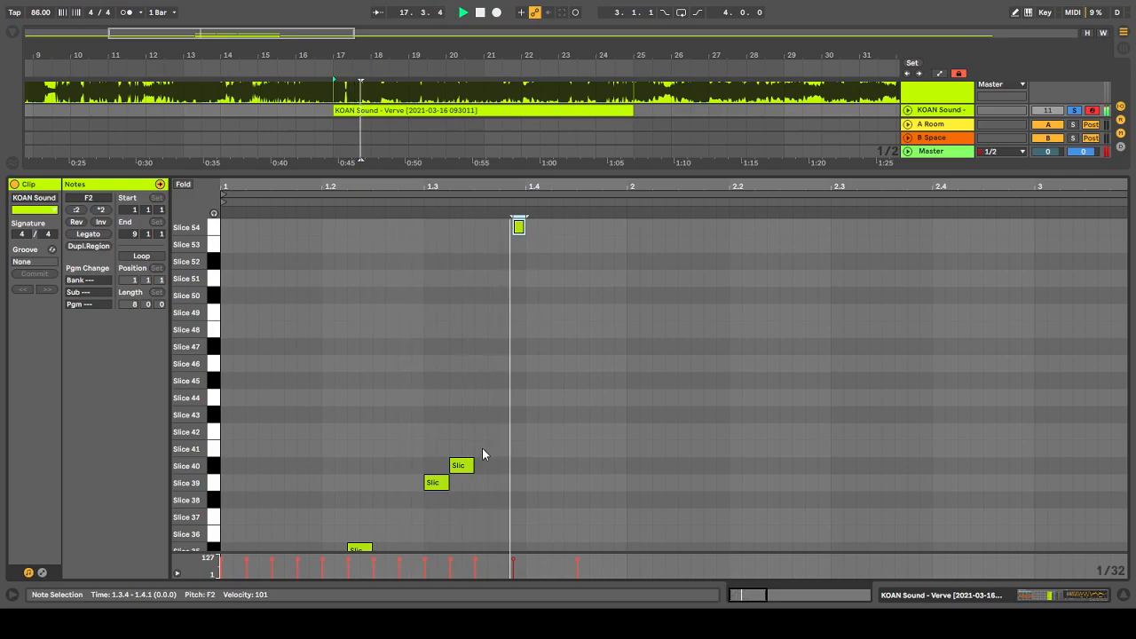
drag(525, 227, 539, 227)
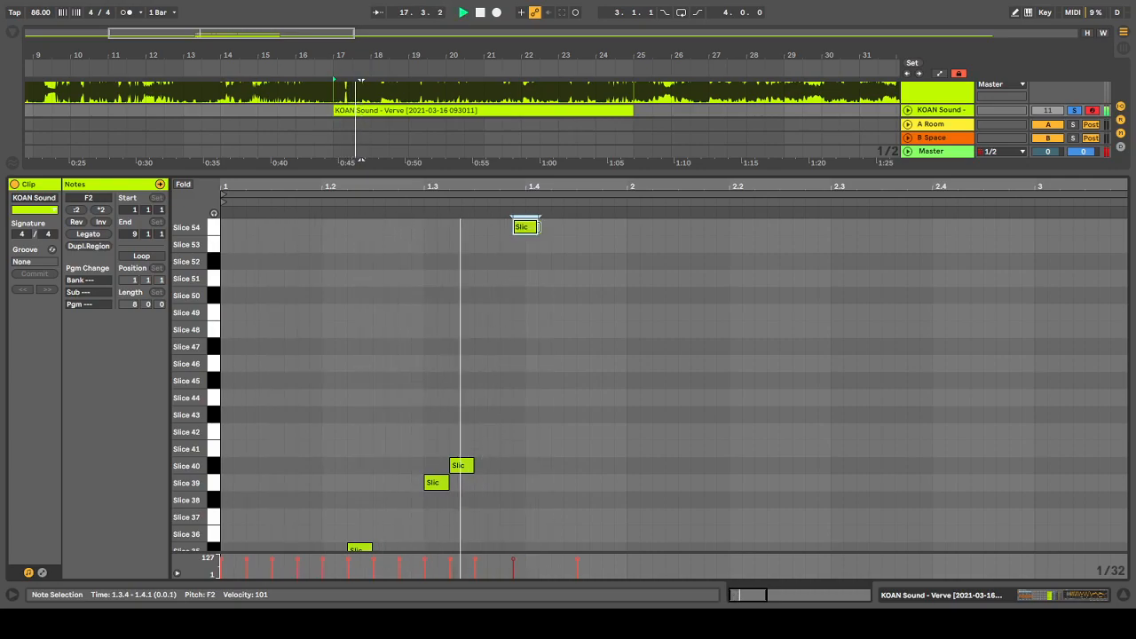
scroll(536, 227, up, 3)
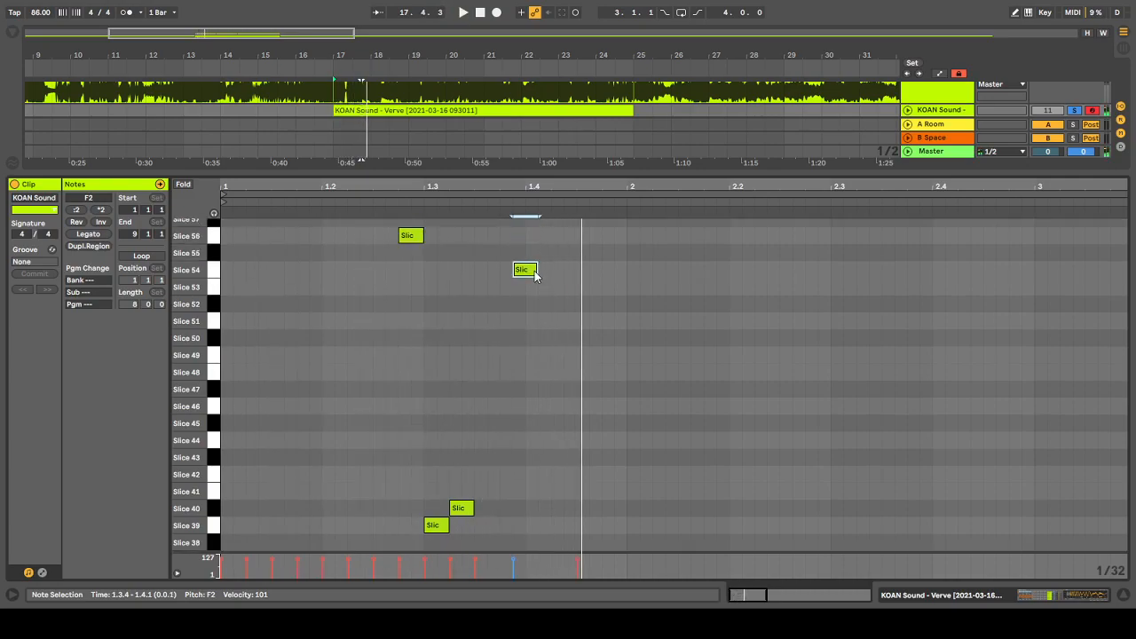
key(shift+Up)
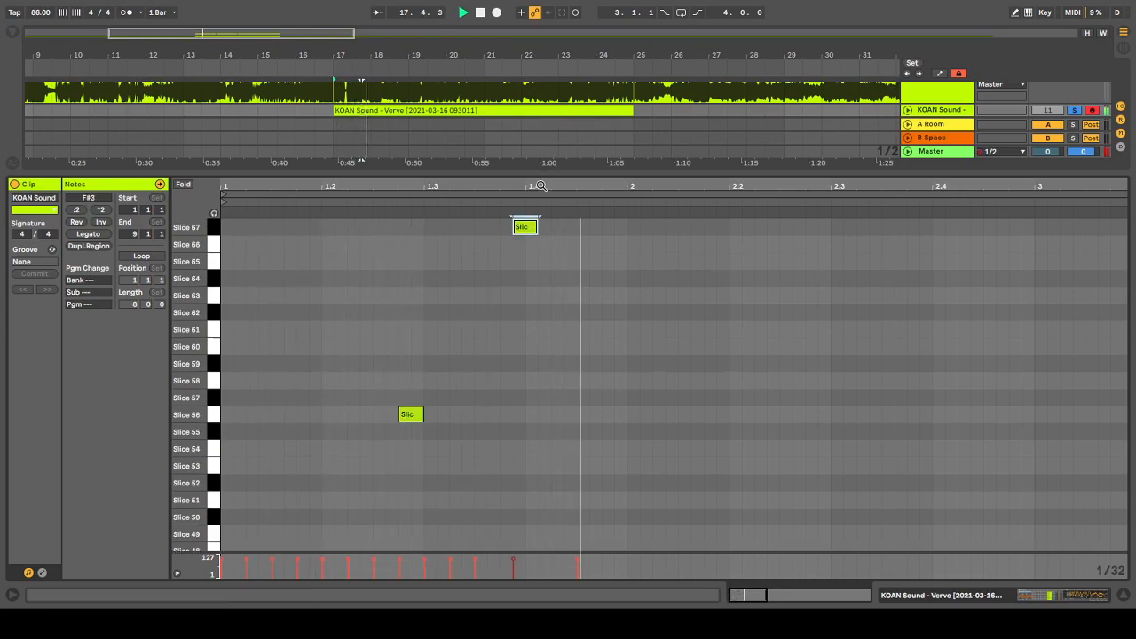
Add a short note in the Slice 66 row at 1.3.4 and transpose it up an octave to Slice 78
double_click(504, 244)
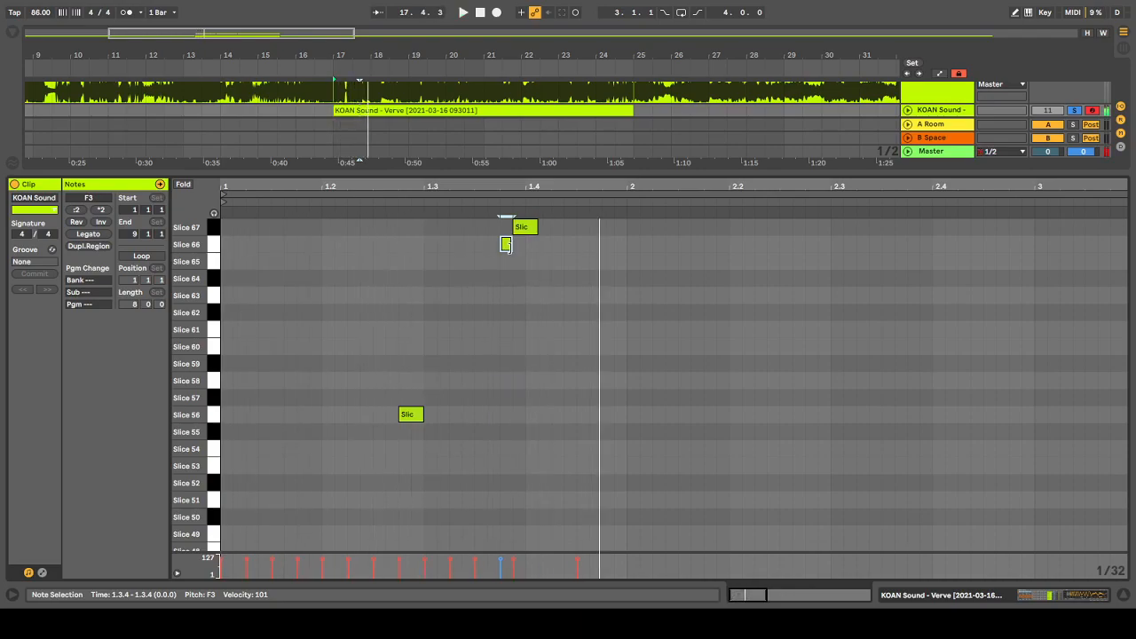
key(shift+Up)
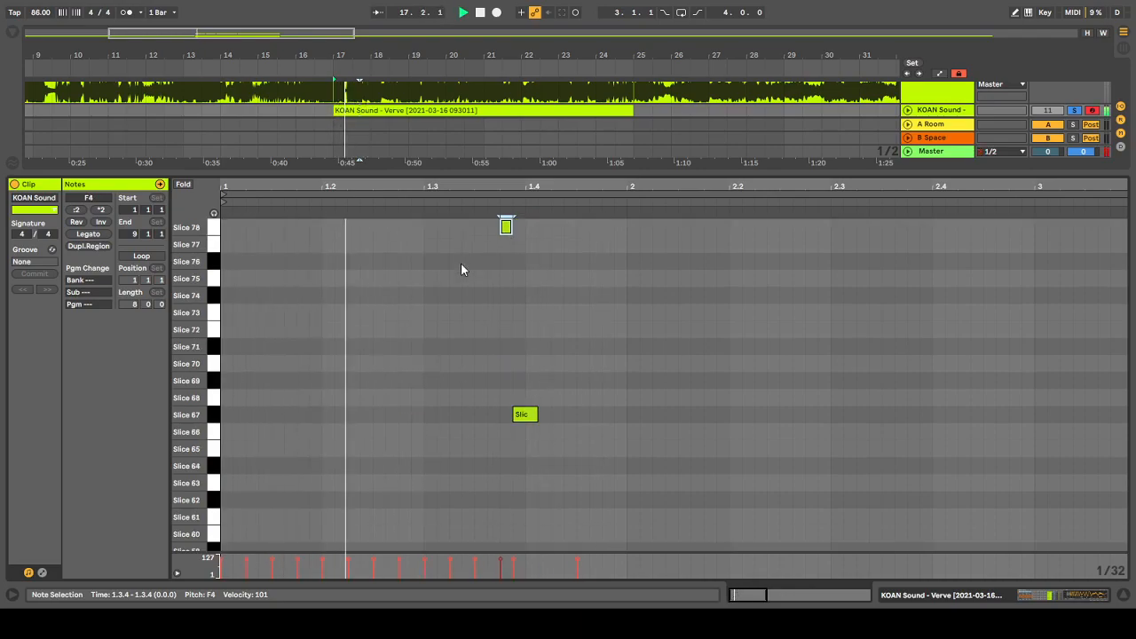
key(space)
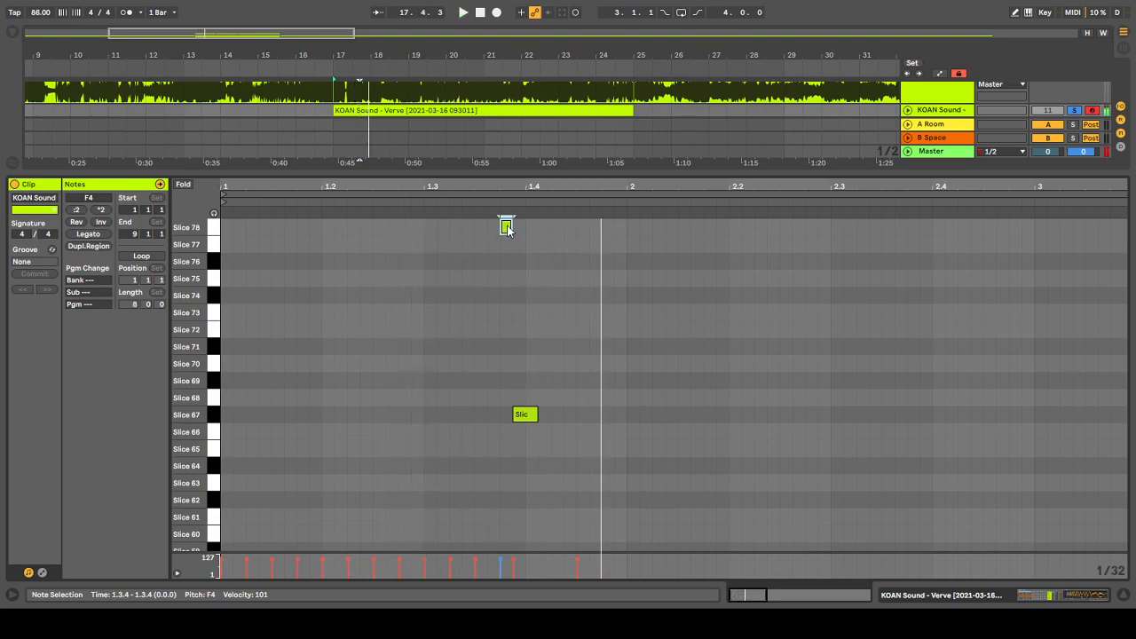
Move the Slice 78 note to 1.4.4 and lengthen it to a full sixteenth, ending at 2.1.1
drag(509, 229, 573, 229)
key(space)
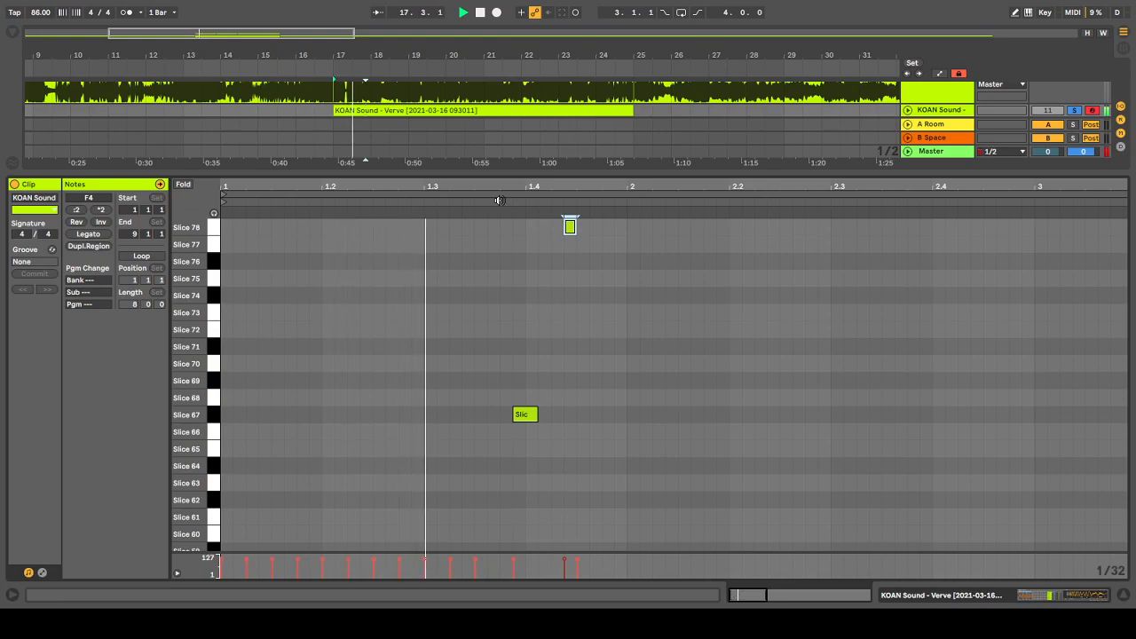
key(space)
drag(570, 227, 629, 230)
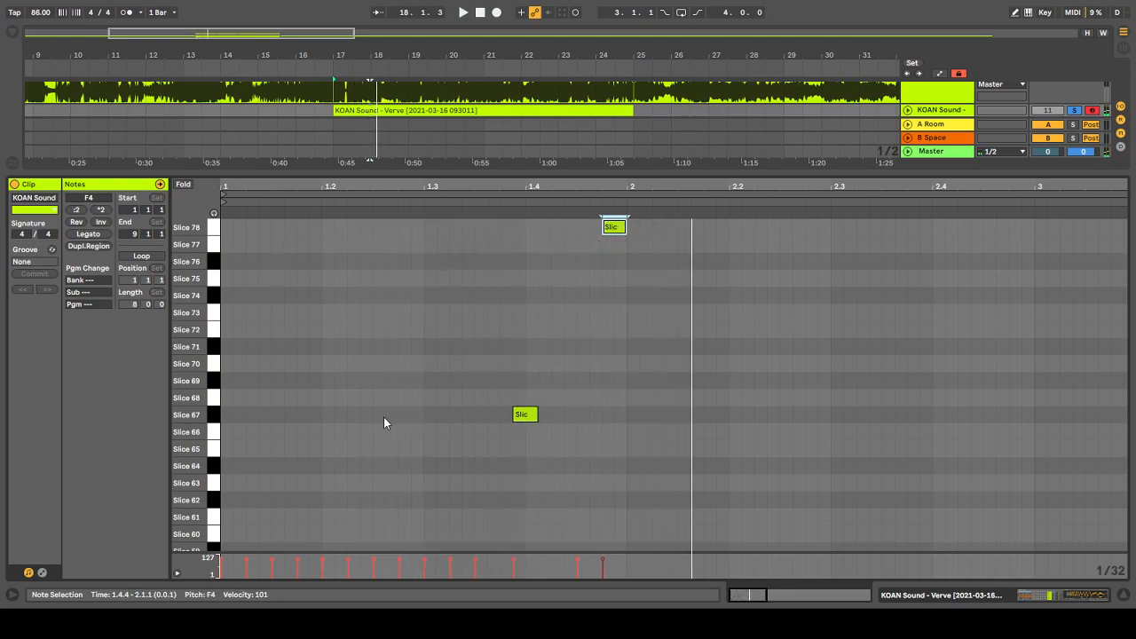
Add a 1/32-long Slice 1 note and place it in the second half of 1.3.4
scroll(1030, 515, down, 1)
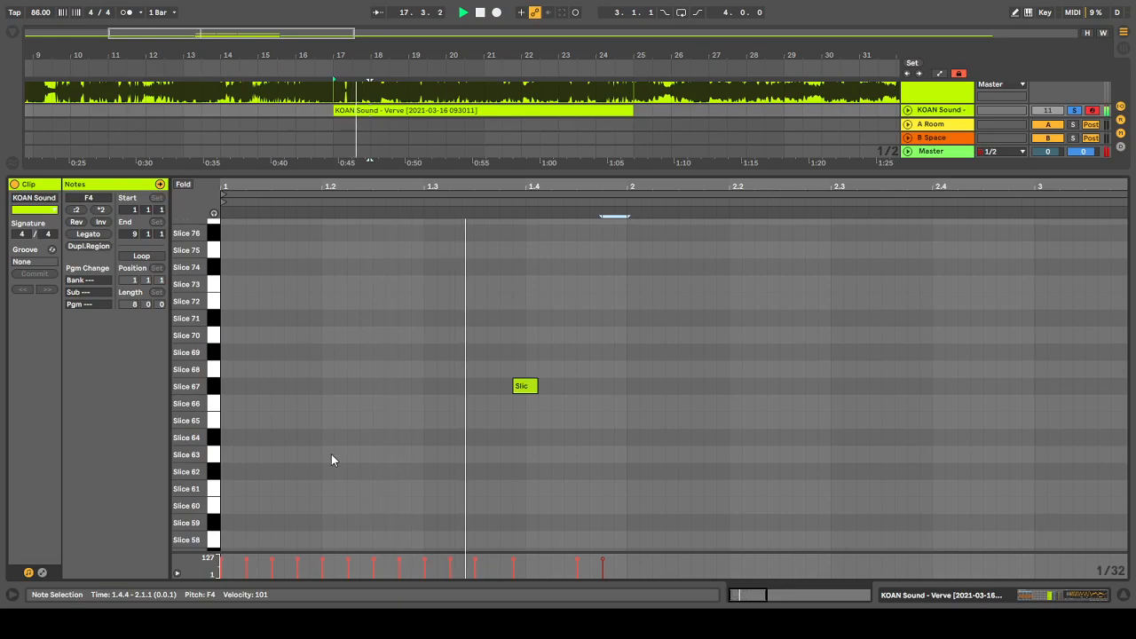
scroll(333, 452, down, 3)
scroll(463, 408, down, 10)
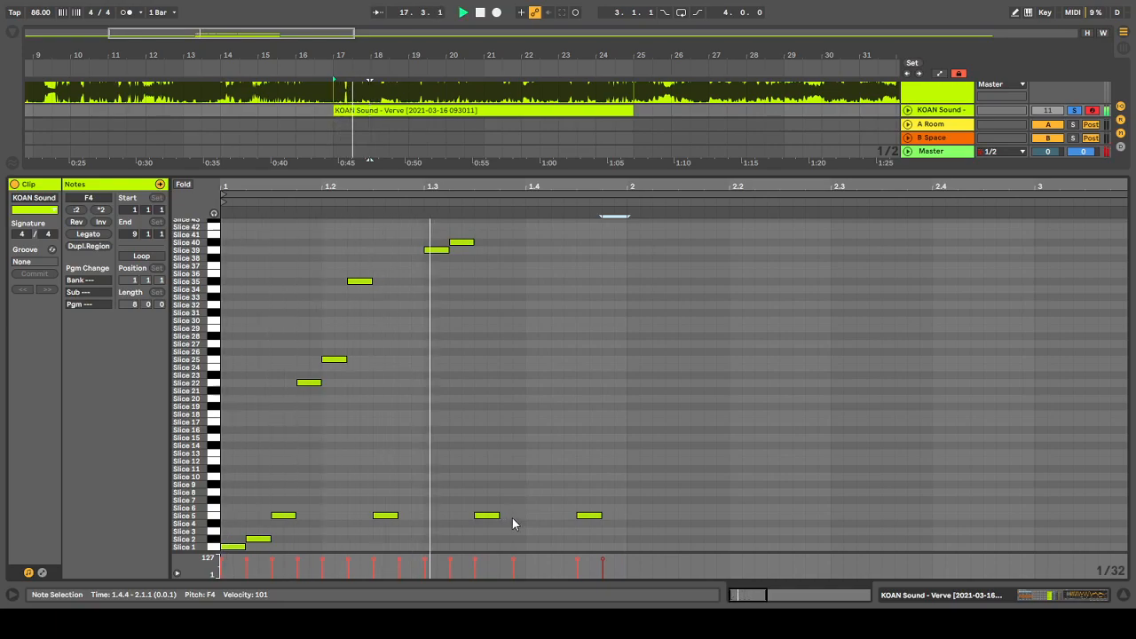
double_click(508, 544)
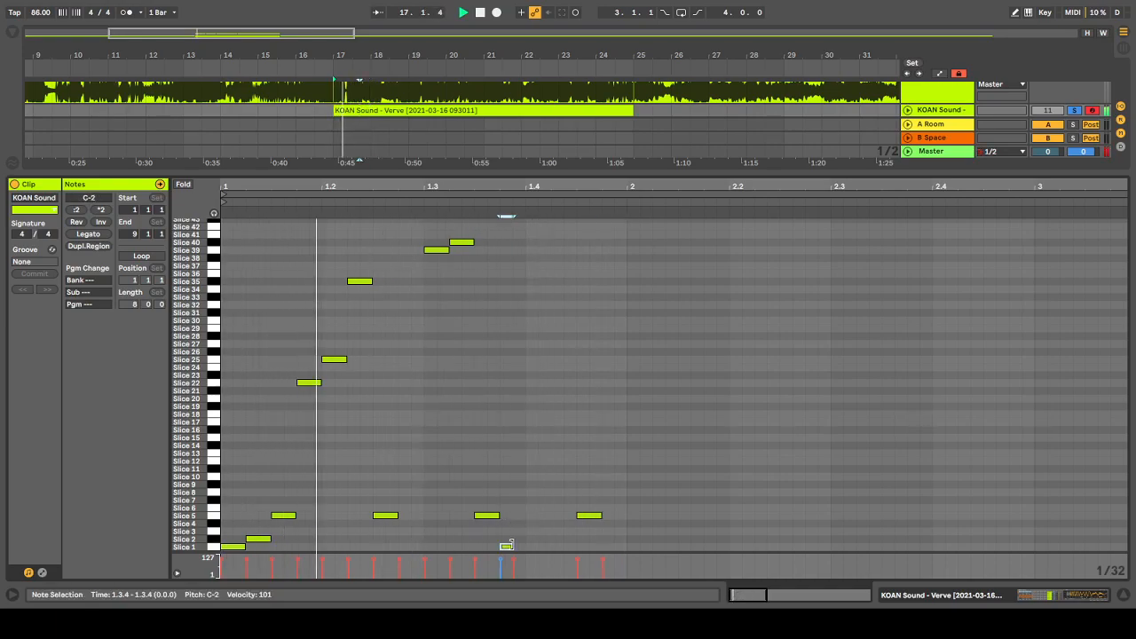
drag(511, 543, 522, 543)
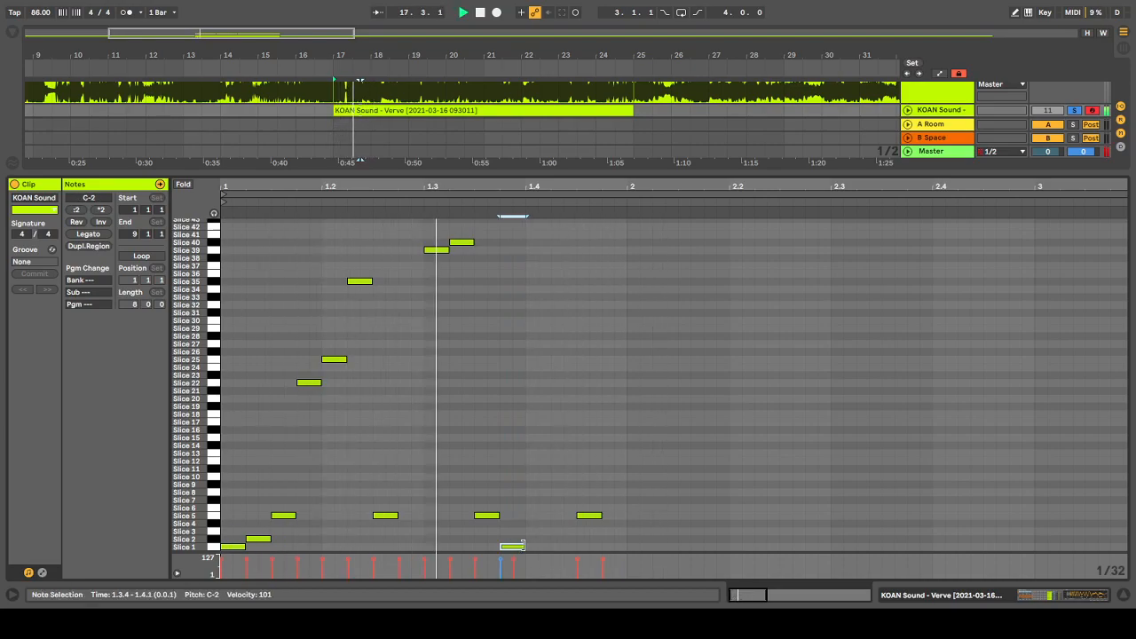
drag(523, 543, 498, 543)
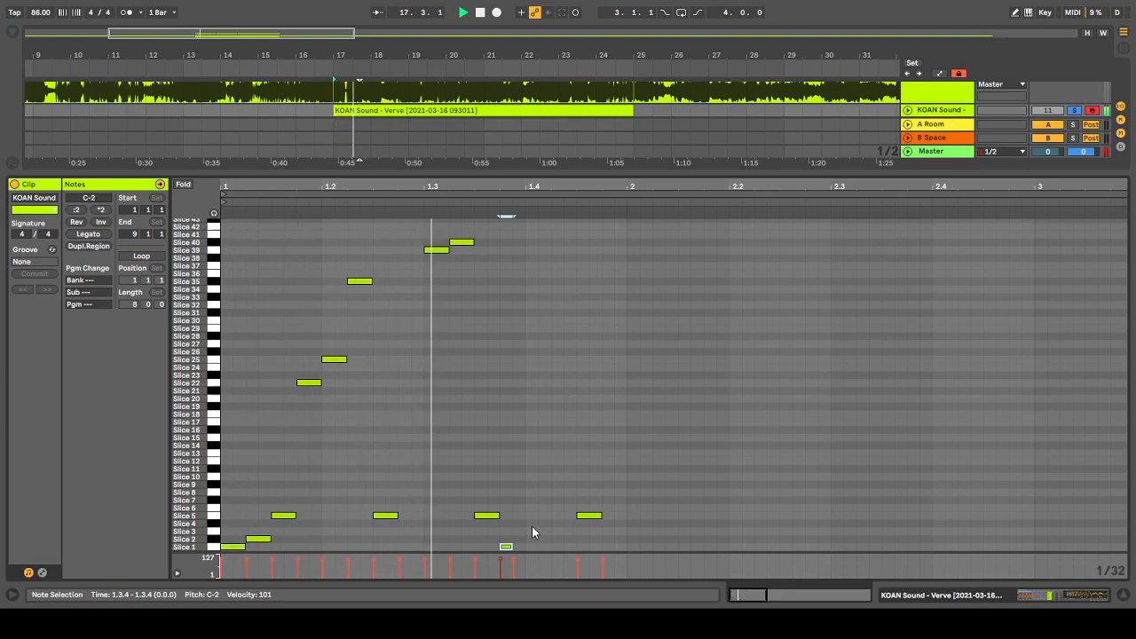
drag(510, 549, 522, 548)
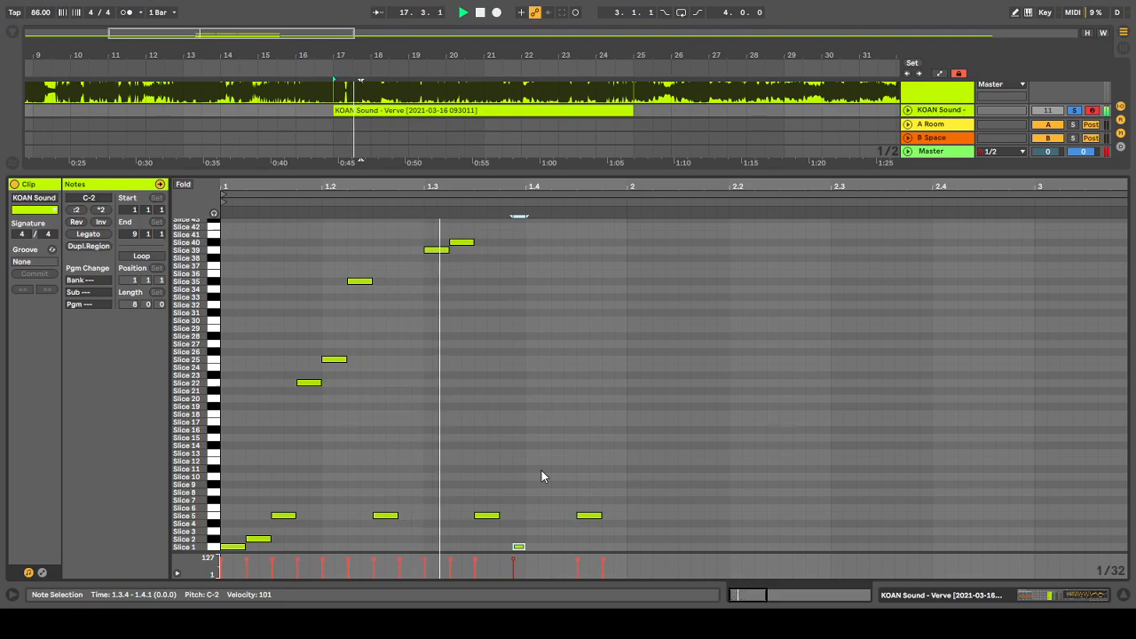
Add a second Slice 1 note at 1.4.2 and lengthen it to a full sixteenth
double_click(544, 548)
drag(545, 546, 558, 547)
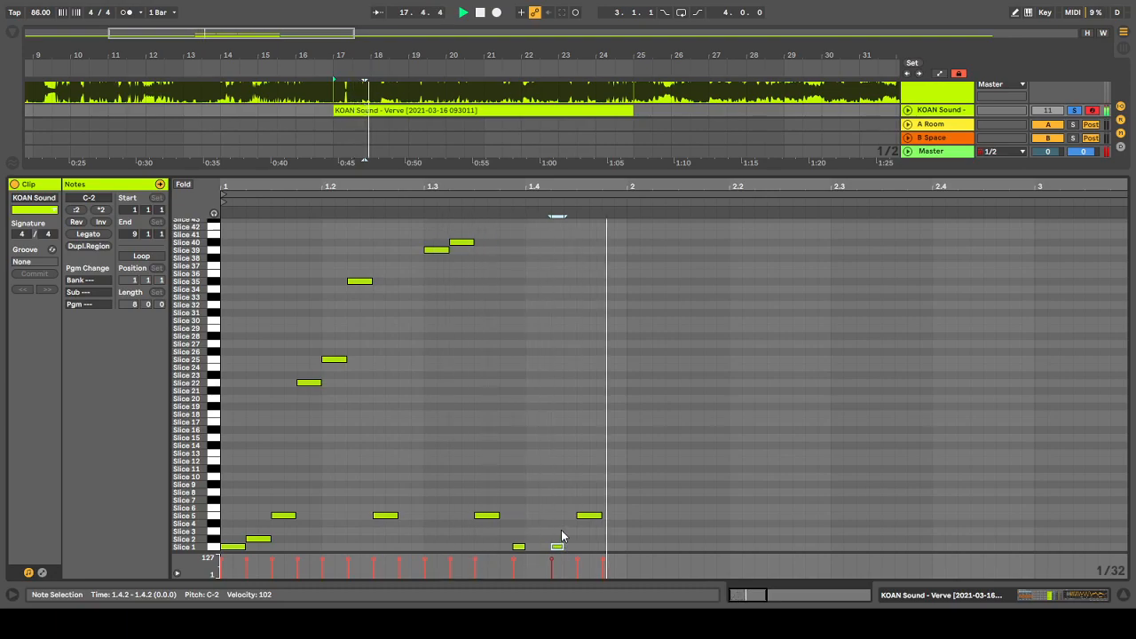
drag(563, 546, 579, 545)
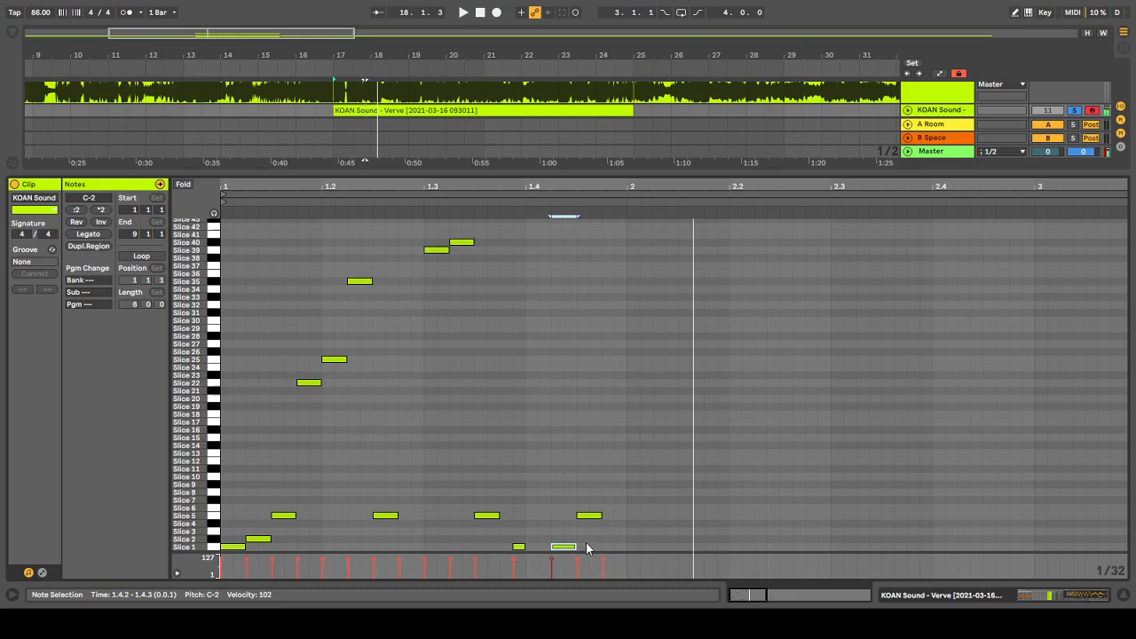
Return to the arrangement, unfold the sliced MIDI track, and duplicate its bar 17 pattern to bar 18
click(1120, 593)
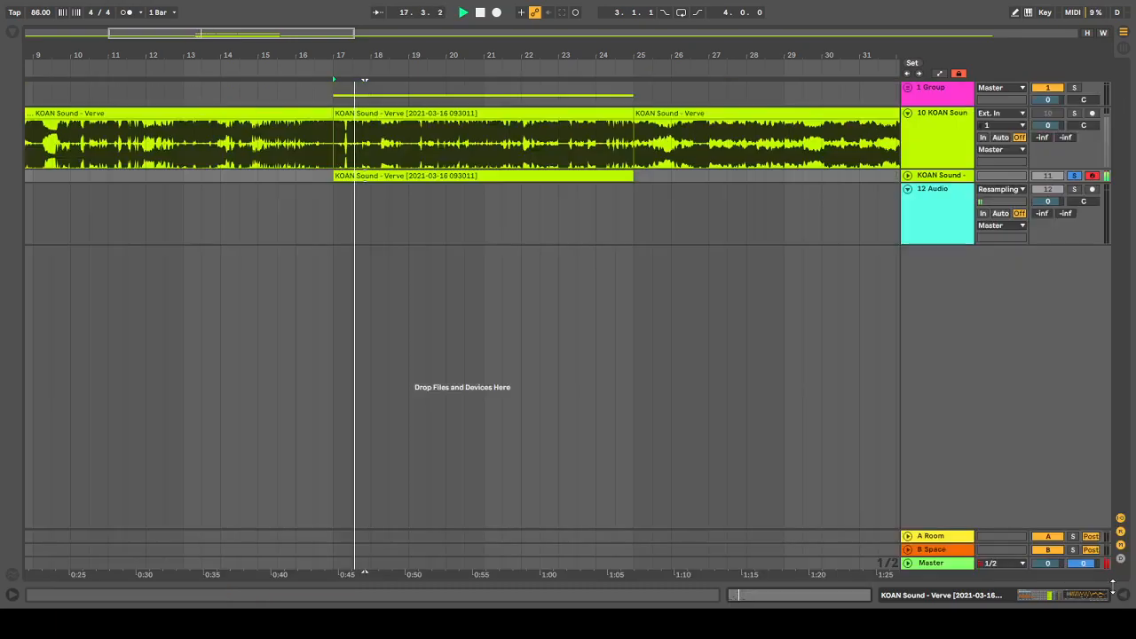
click(907, 174)
click(375, 210)
drag(375, 210, 329, 211)
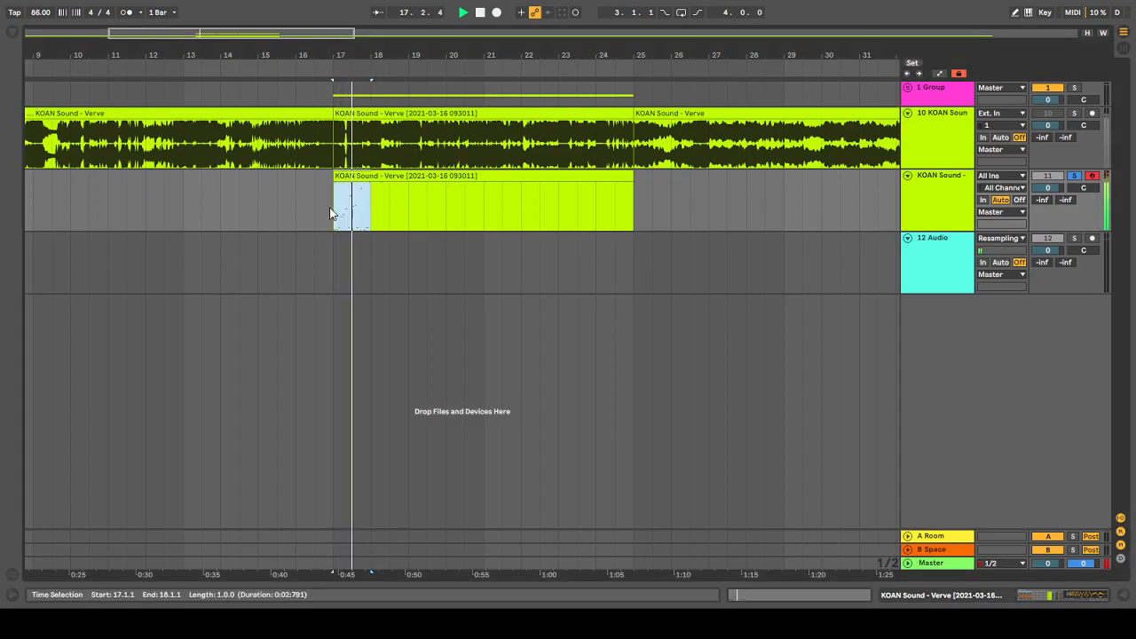
key(ctrl+d)
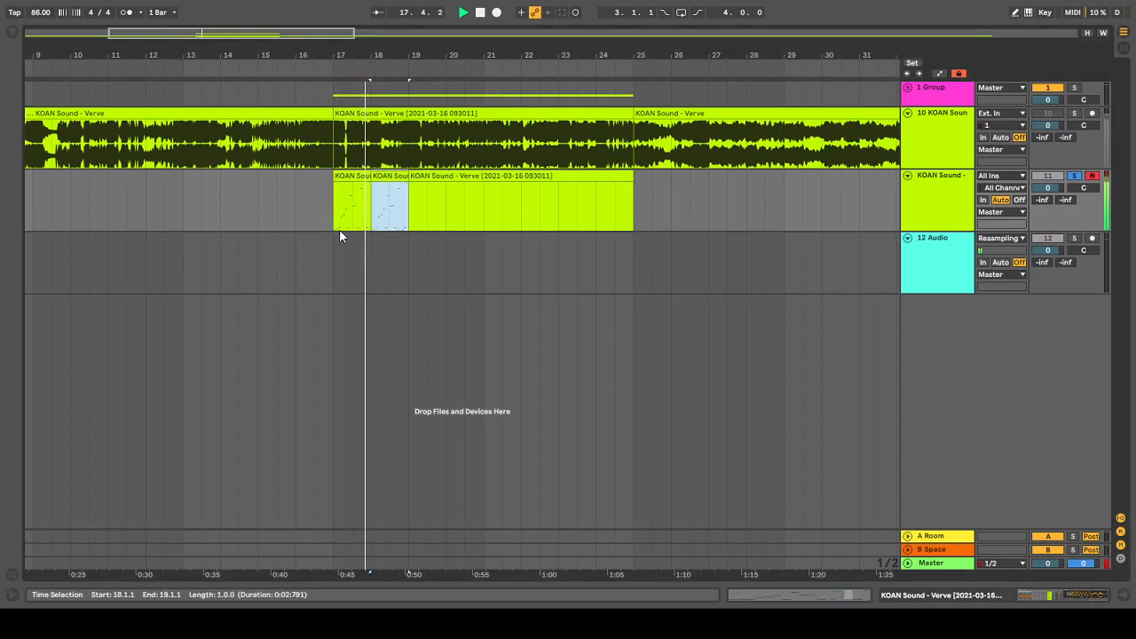
Open the bar 18 copy for note editing and duplicate the original one-bar pattern to bar 19
double_click(385, 177)
click(434, 382)
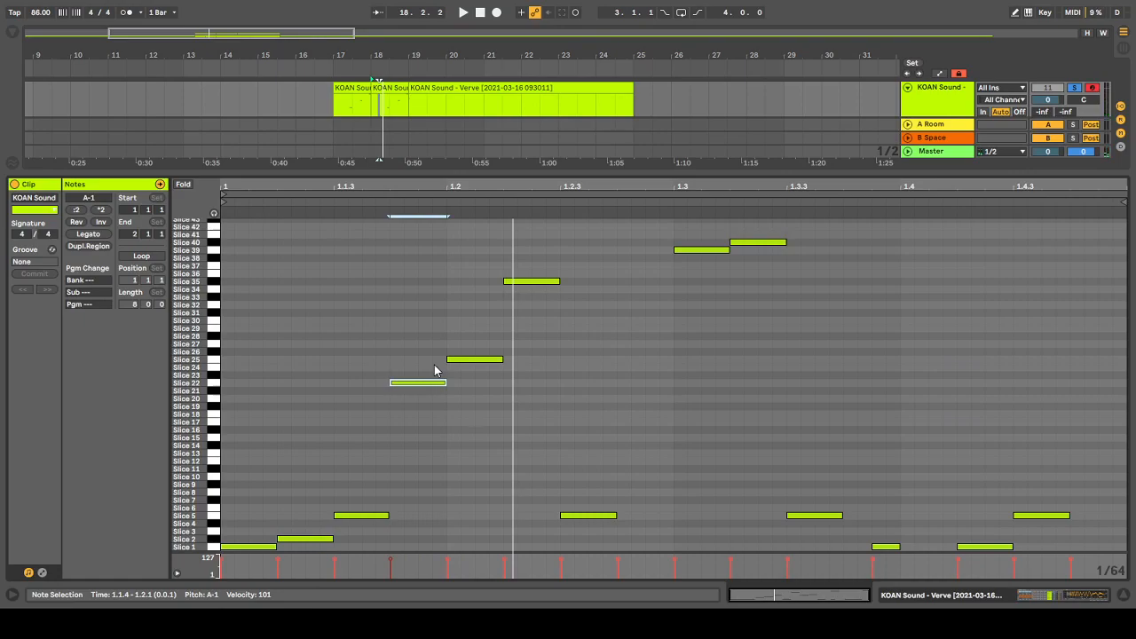
click(357, 100)
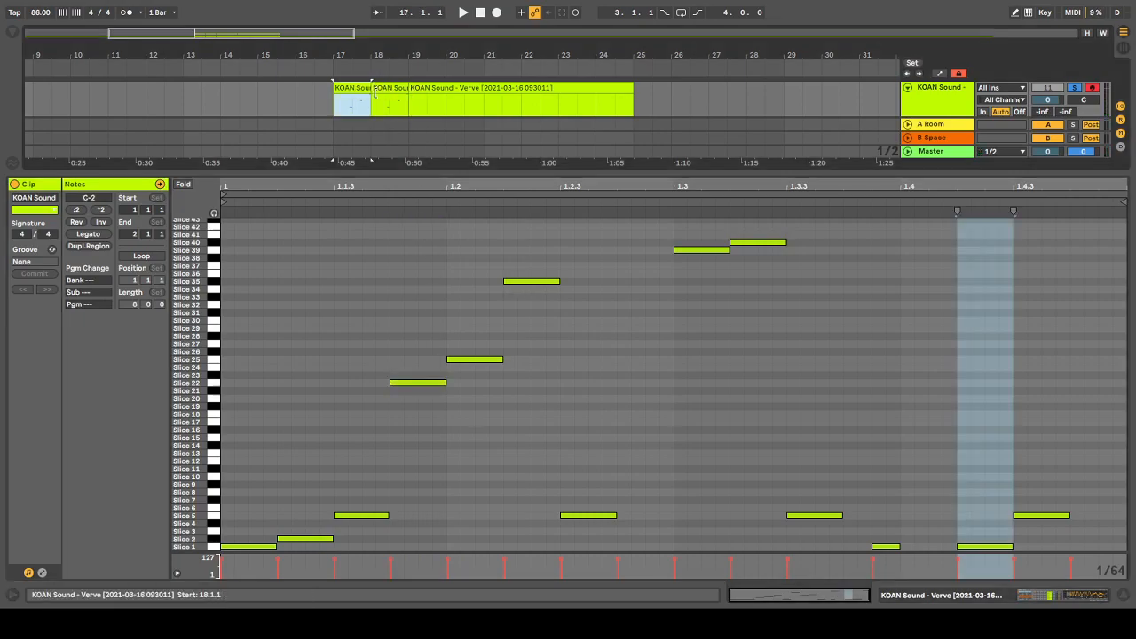
key(ctrl+d)
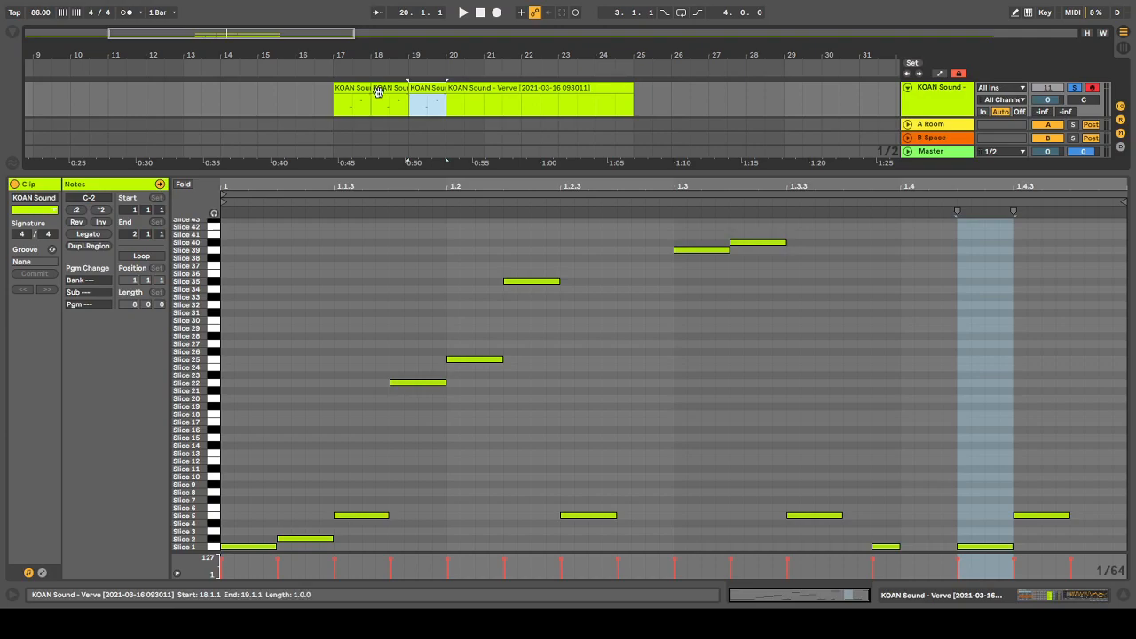
In the bar 18 clip, transpose the Slice 22 and Slice 25 notes up two octaves to Slices 46 and 49
drag(409, 431, 534, 343)
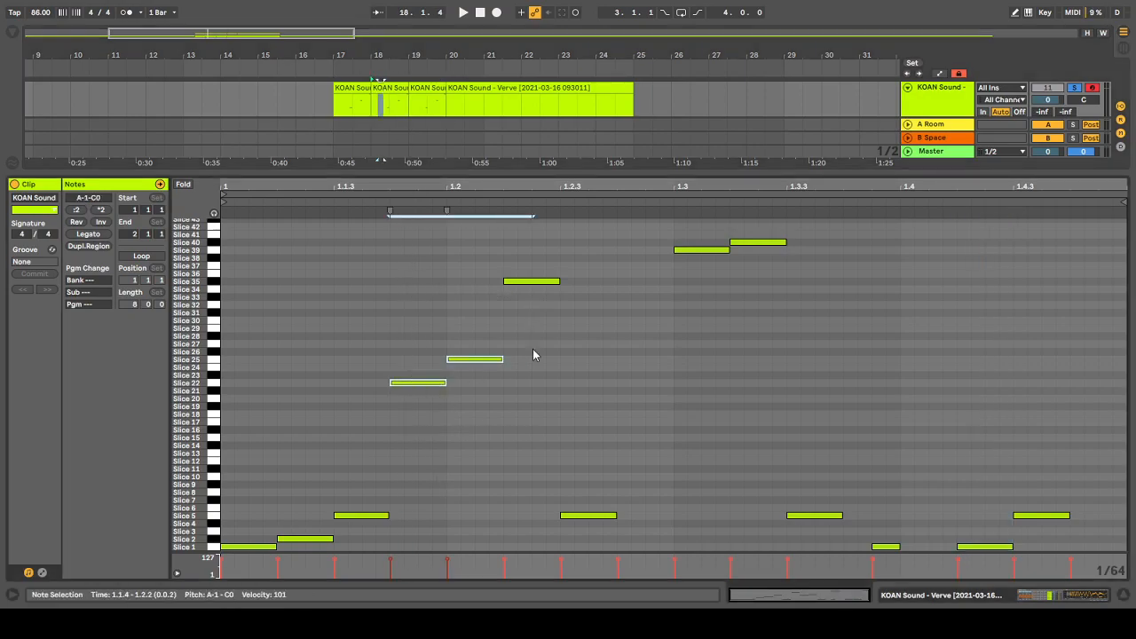
drag(425, 464, 484, 335)
key(shift+Up)
key(shift+Up)
key(shift+Down)
key(shift+Down)
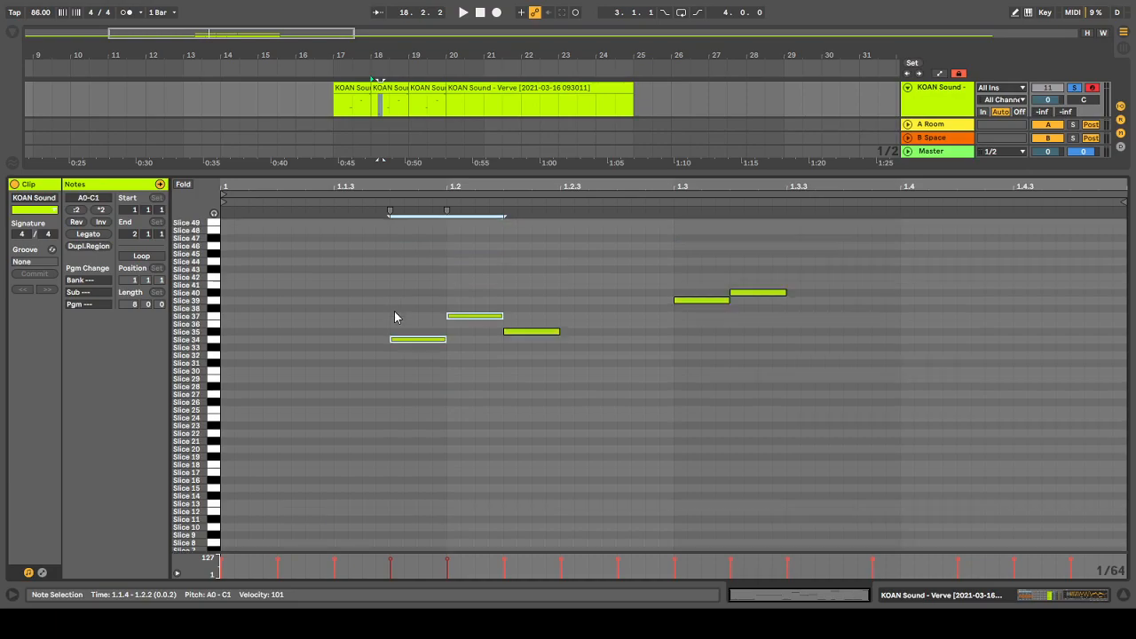
key(shift+Up)
key(shift+Up)
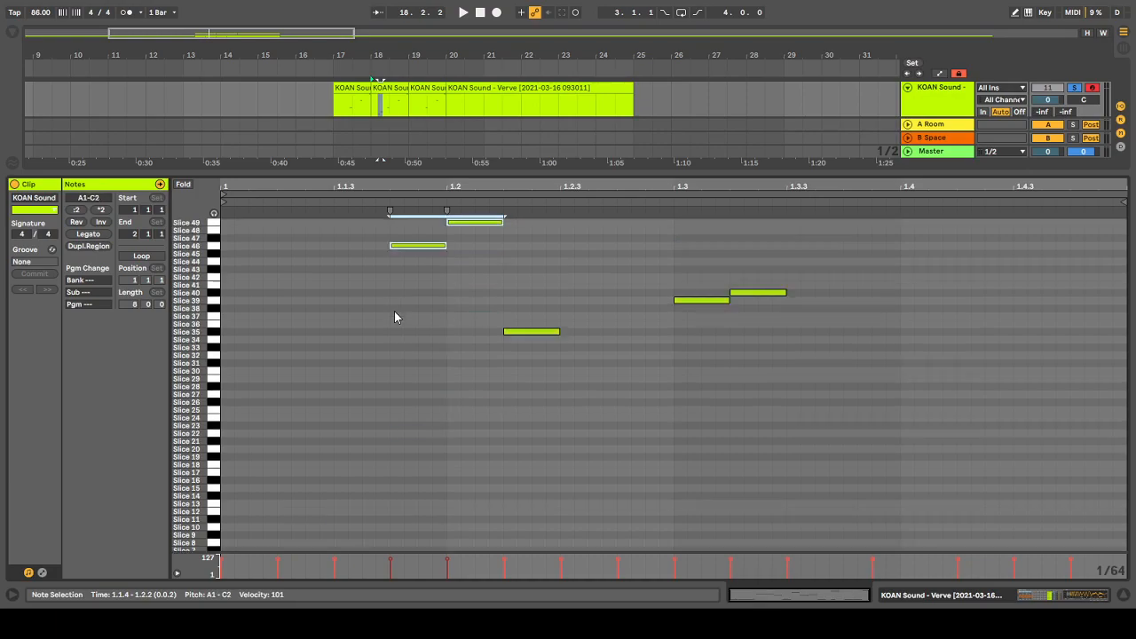
Play the bar 18 variation and transpose the two selected notes down four slices to Slices 42 and 45
key(space)
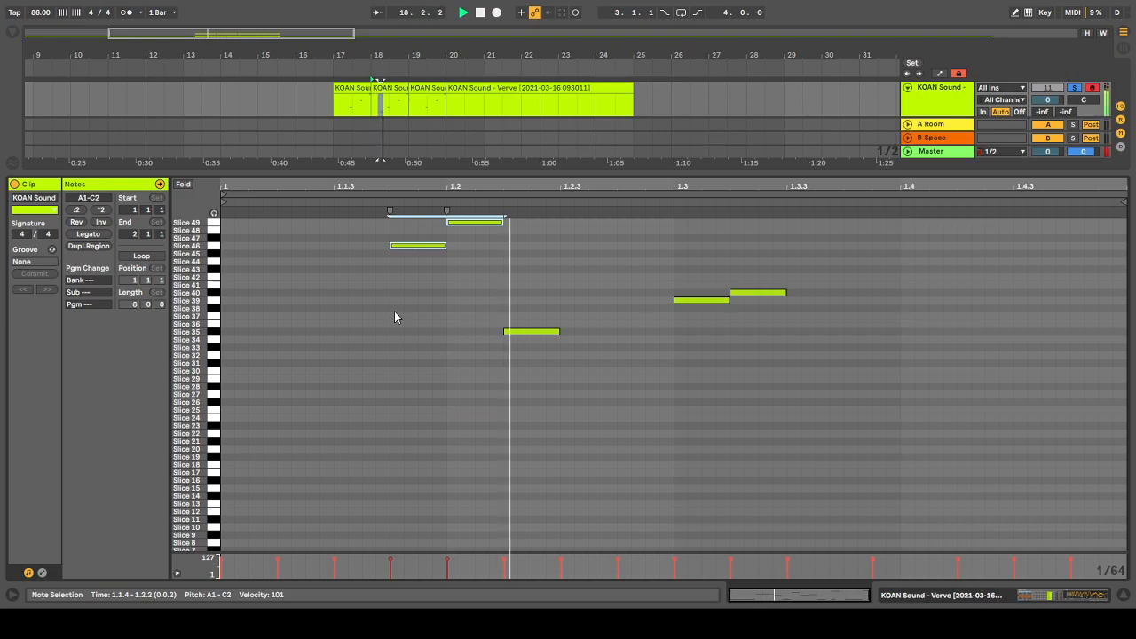
key(Down)
key(Down)
key(Down)
key(Down)
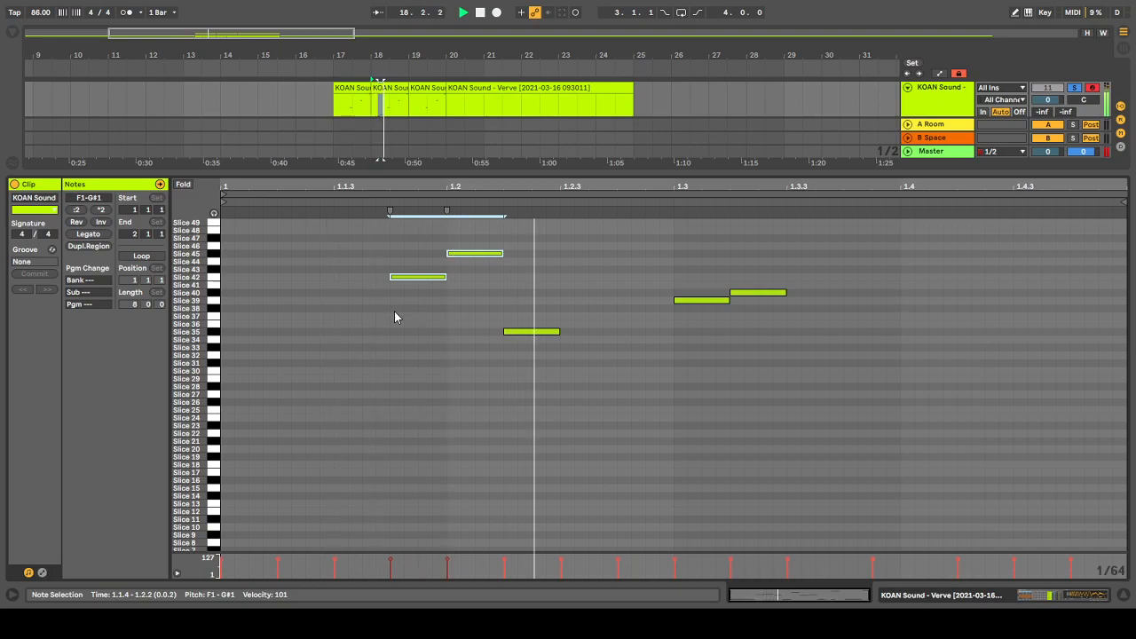
In the bar 18 clip, transpose the two selected notes down further to Slices 38 and 41
key(Down)
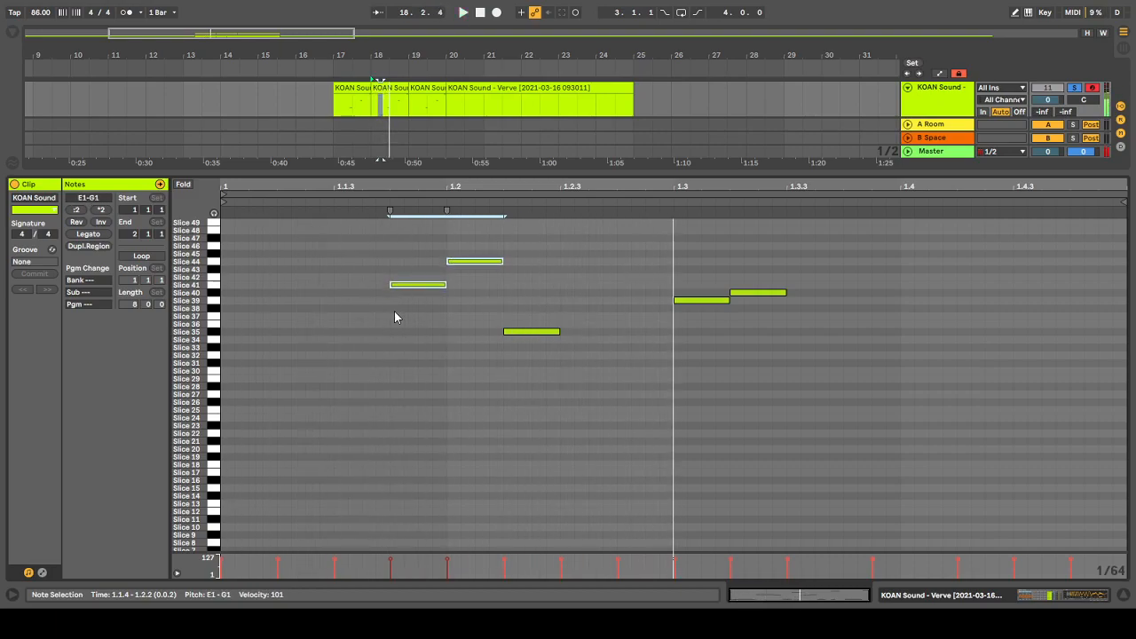
key(Down)
key(Down)
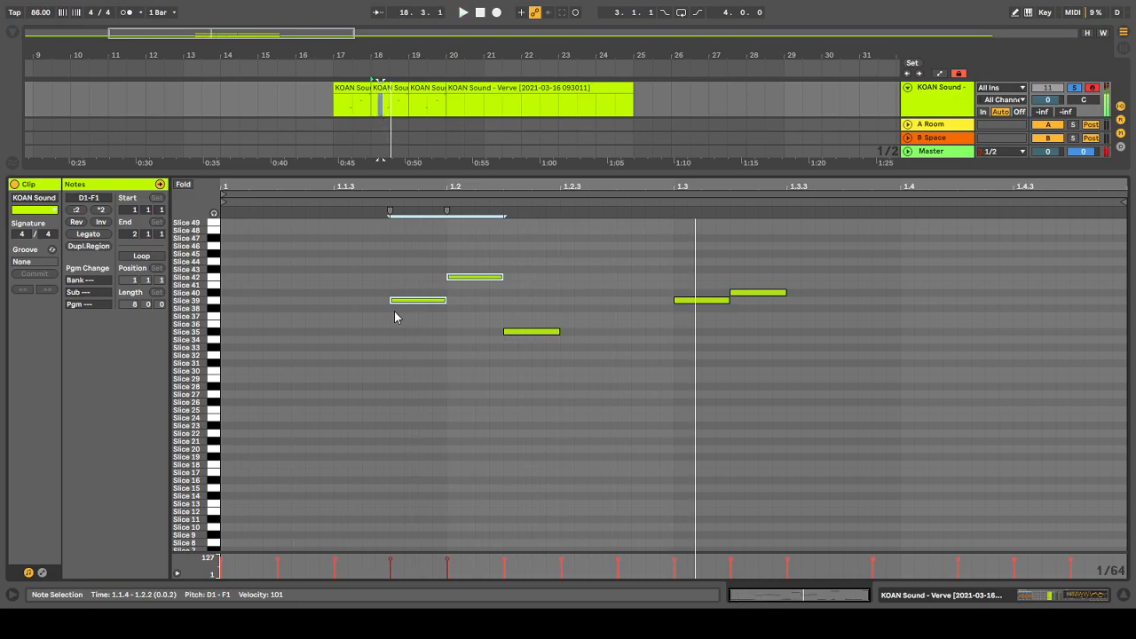
key(Down)
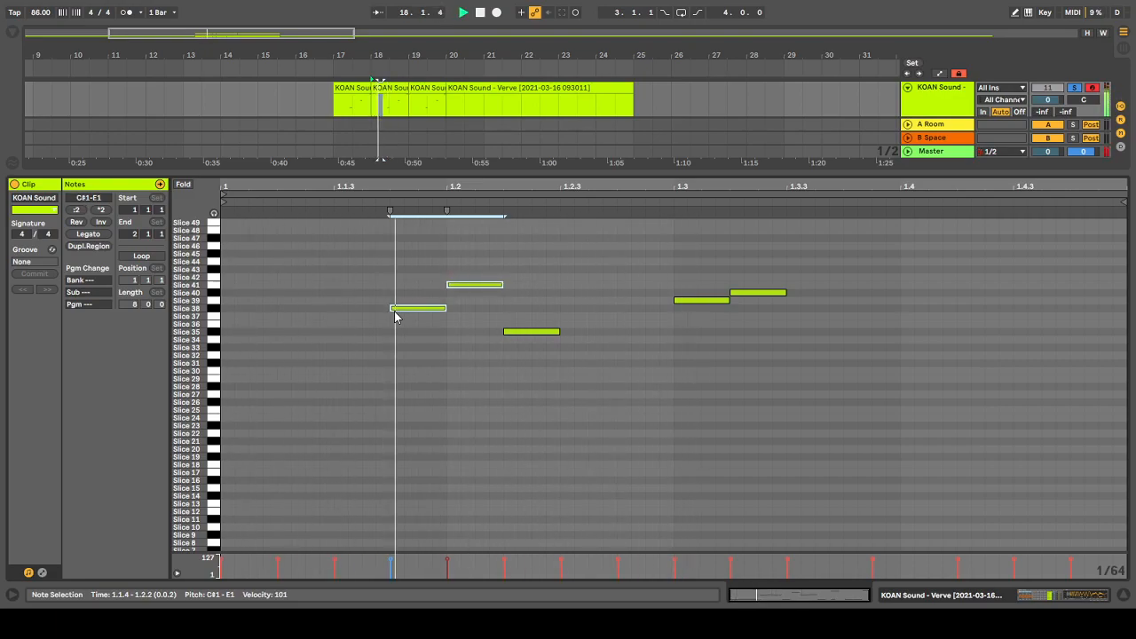
Select the two notes starting at beat 1.3 and transpose them up to Slices 53 and 54
scroll(746, 414, down, 3)
scroll(742, 410, up, 5)
drag(736, 398, 697, 282)
key(shift+Up)
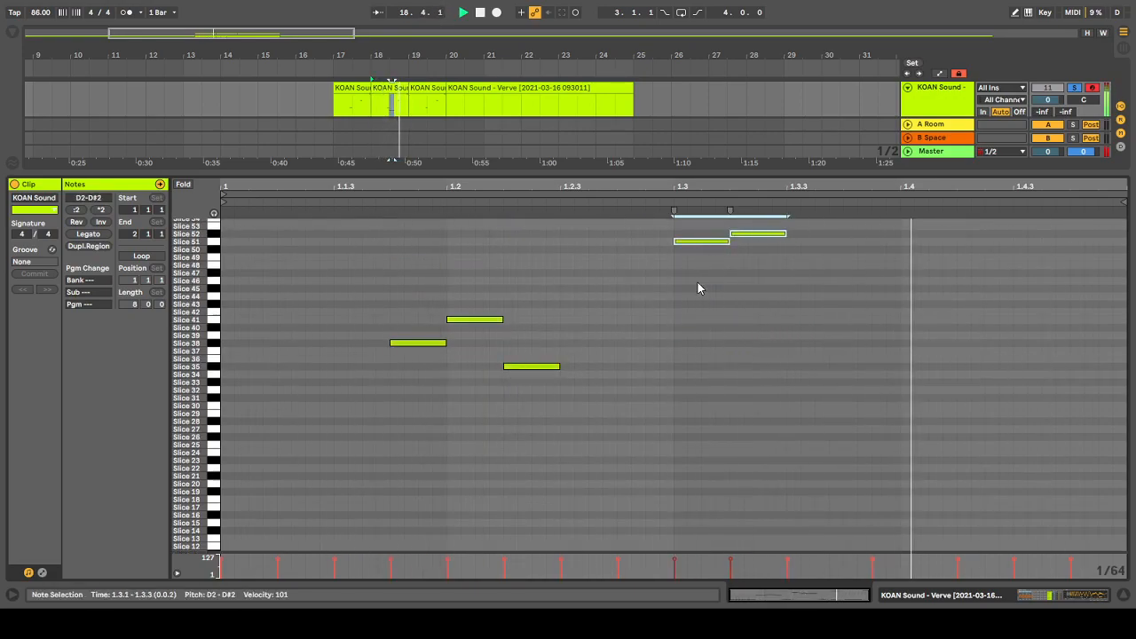
key(Up)
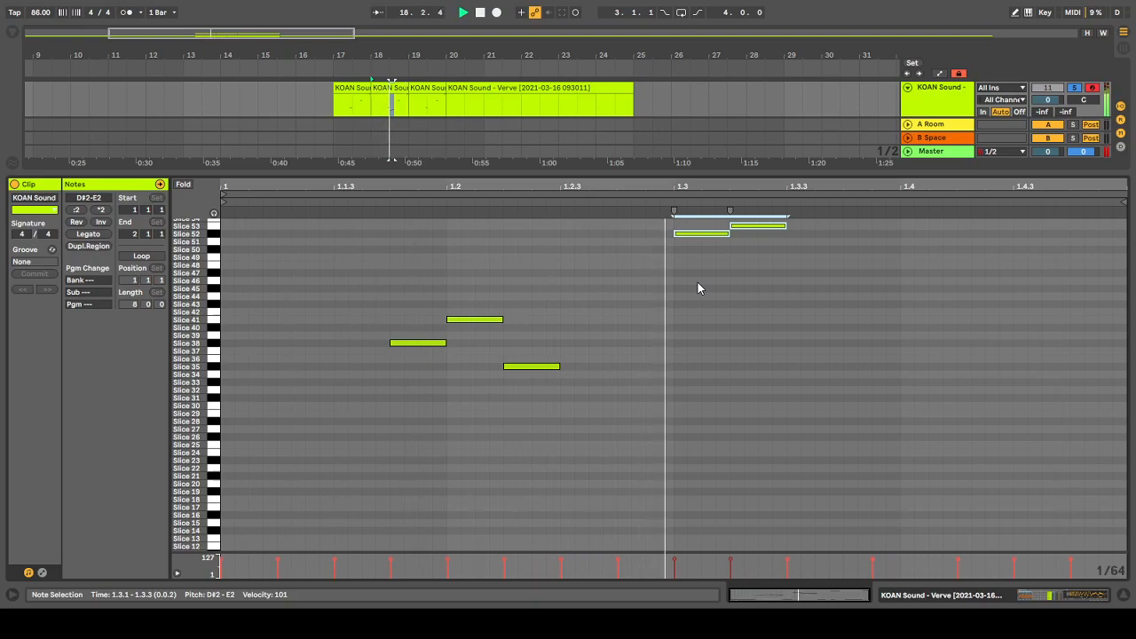
key(Up)
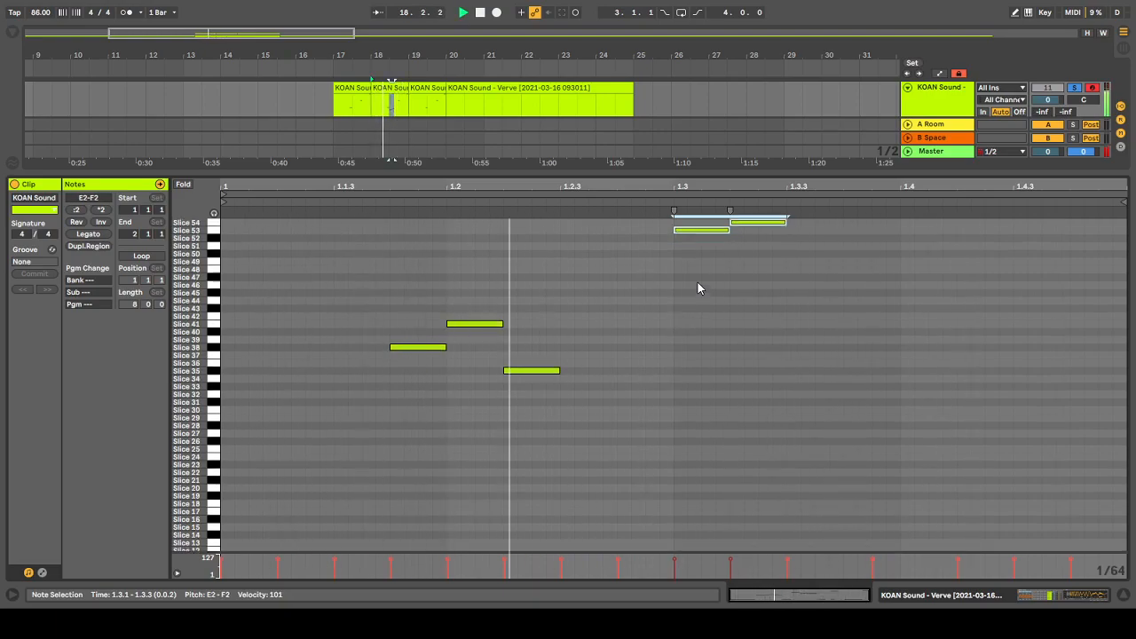
key(Up)
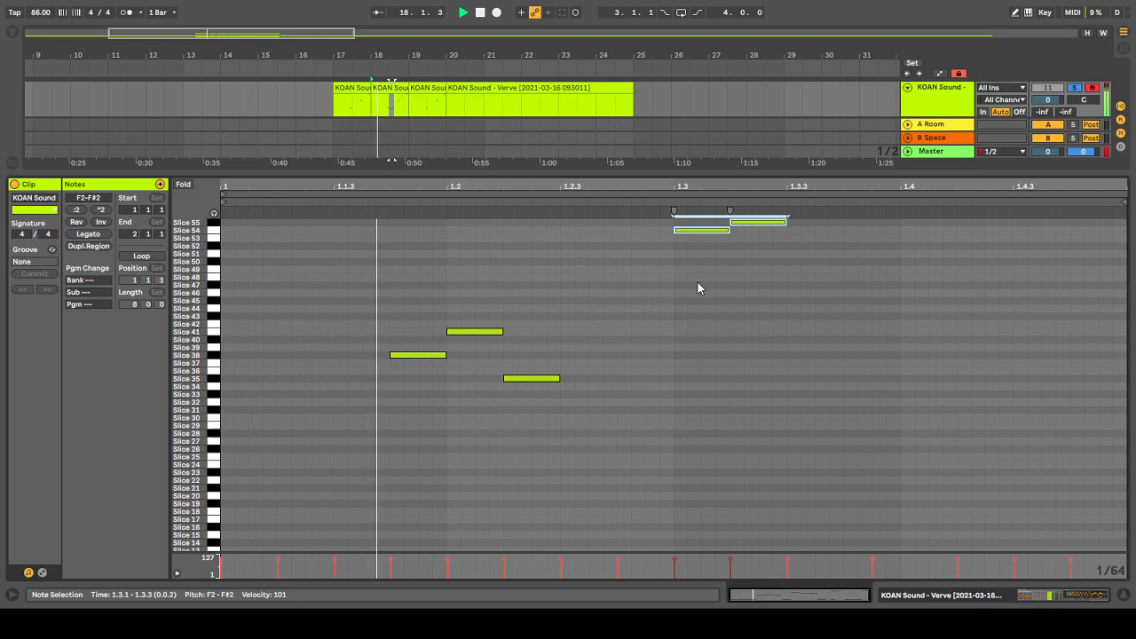
key(Down)
Build a run of four short spaced notes, two on Slice 5 from 1.3.4 and two on Slice 1 from beat 1.4
scroll(828, 299, down, 3)
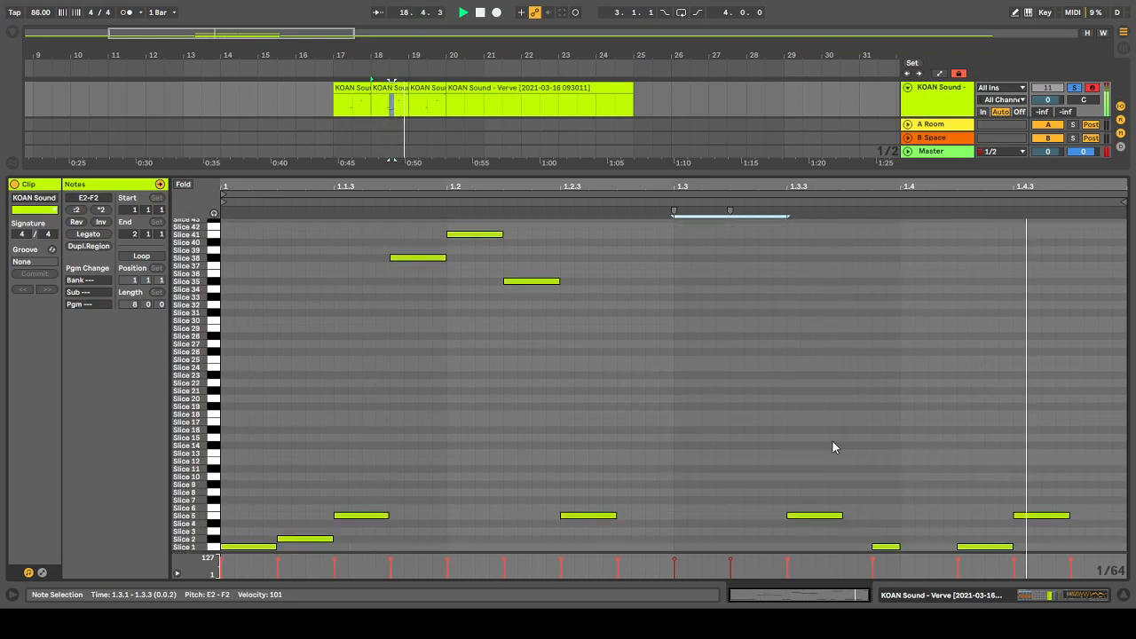
double_click(853, 518)
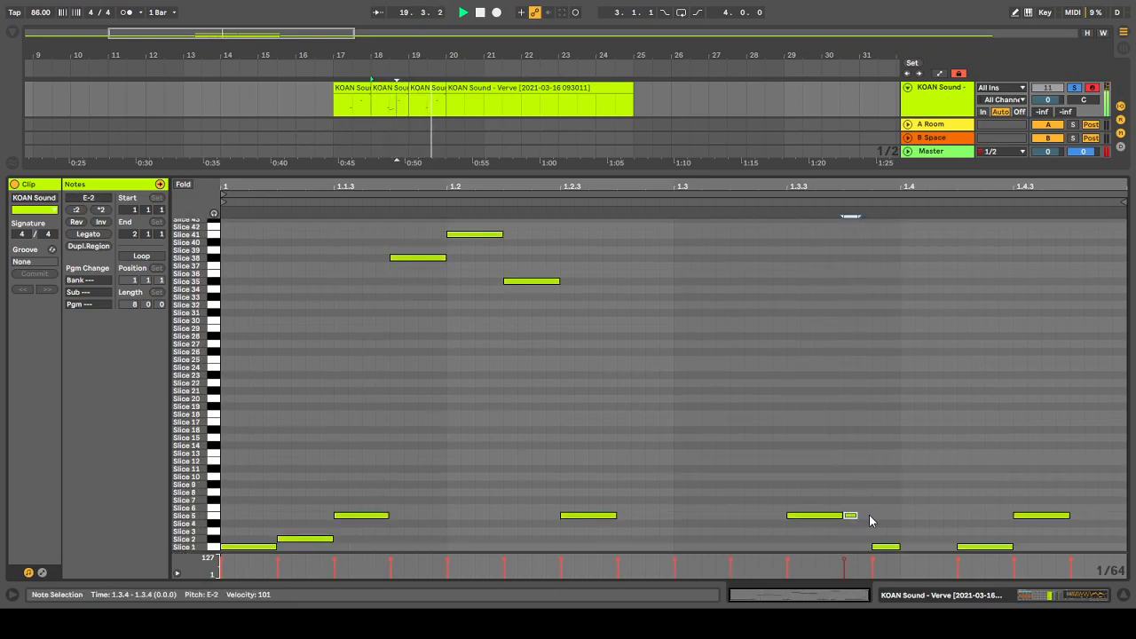
double_click(865, 515)
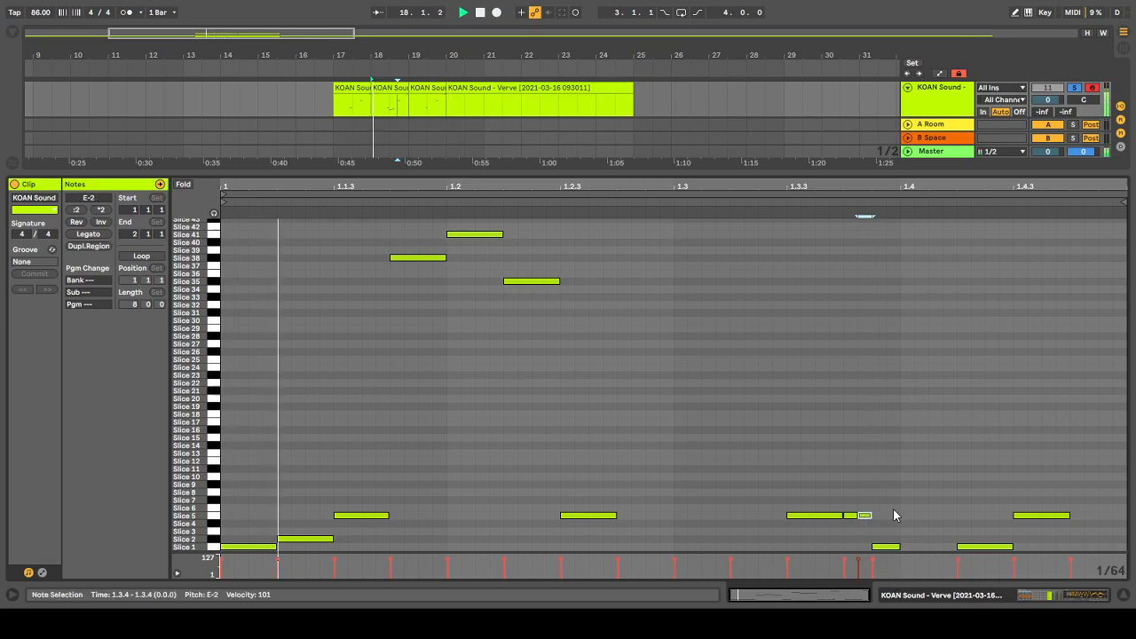
key(Right)
mouse_move(899, 548)
mouse_down()
mouse_move(886, 547)
mouse_move(900, 546)
mouse_up()
key(Right)
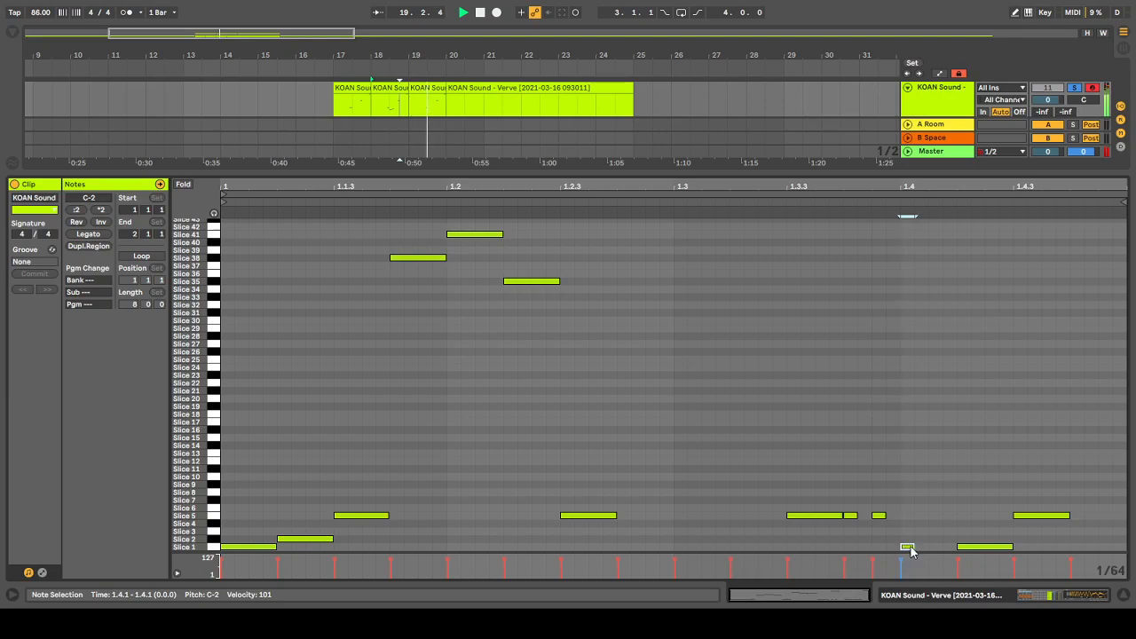
double_click(937, 546)
key(space)
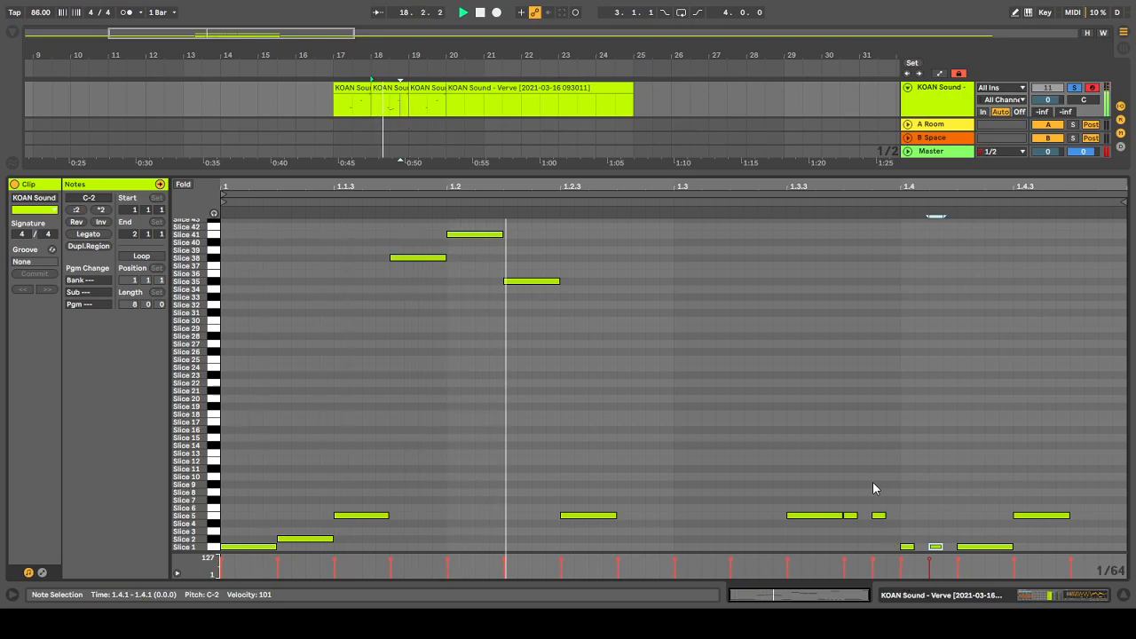
Transpose the four short notes up an octave, then raise the first to Slice 18 and the last to Slice 25
drag(854, 486, 934, 546)
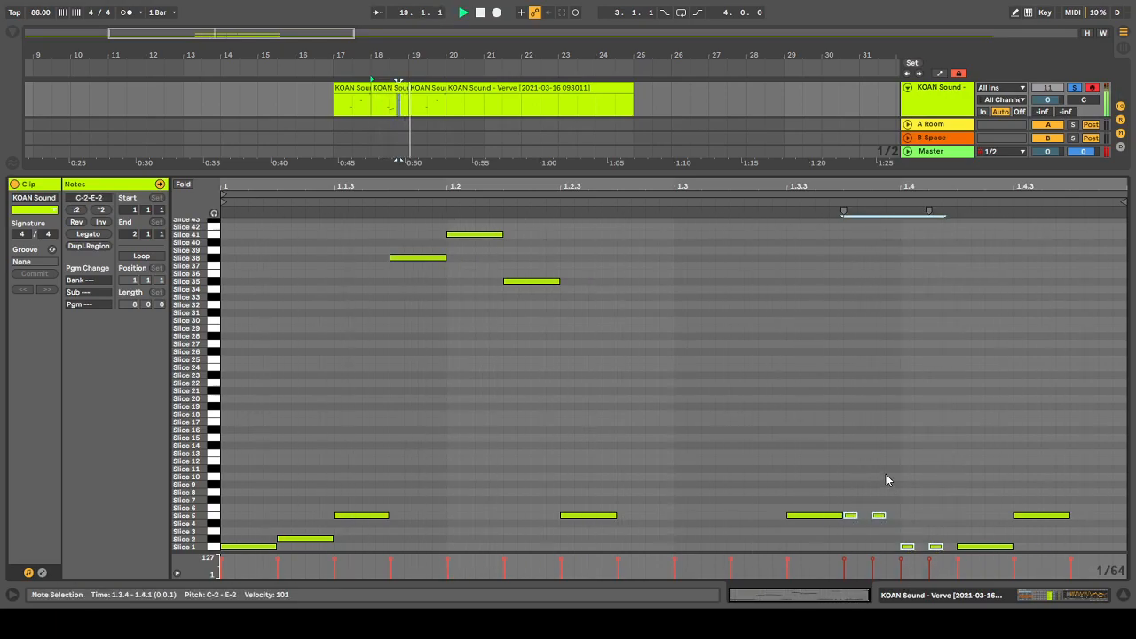
key(shift+Up)
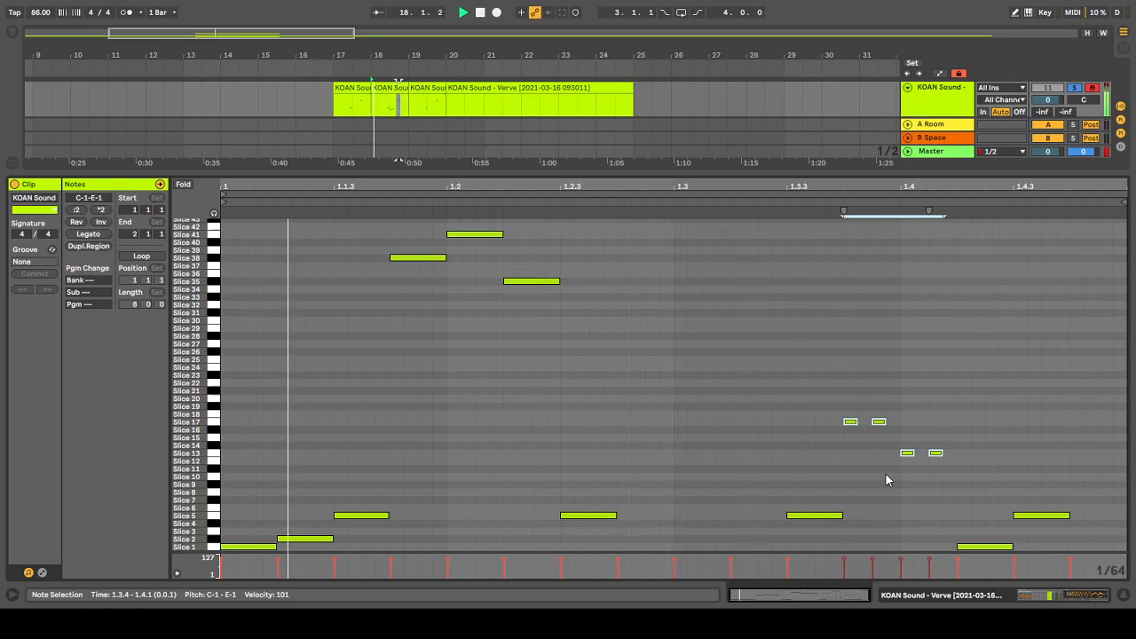
drag(793, 363, 857, 479)
key(Up)
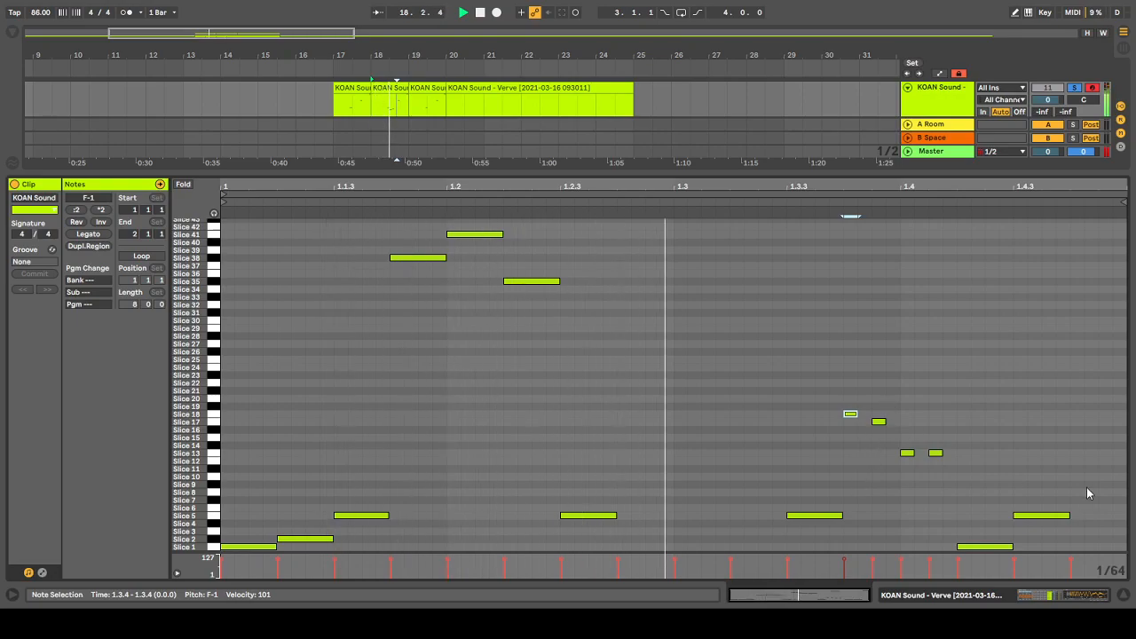
drag(919, 408, 944, 472)
key(shift+Up)
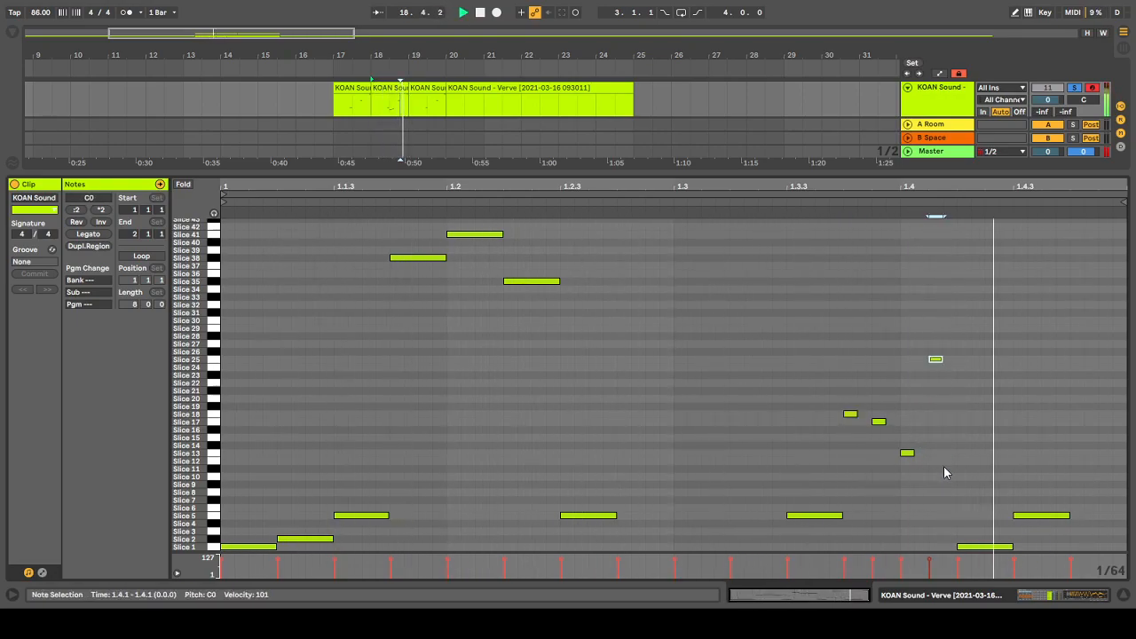
Duplicate the Slice 5 note at 1.4.3 to the bar's end, transpose the copy up two octaves to Slice 29, and play it
click(1036, 515)
key(ctrl+d)
key(shift+Up)
key(shift+Up)
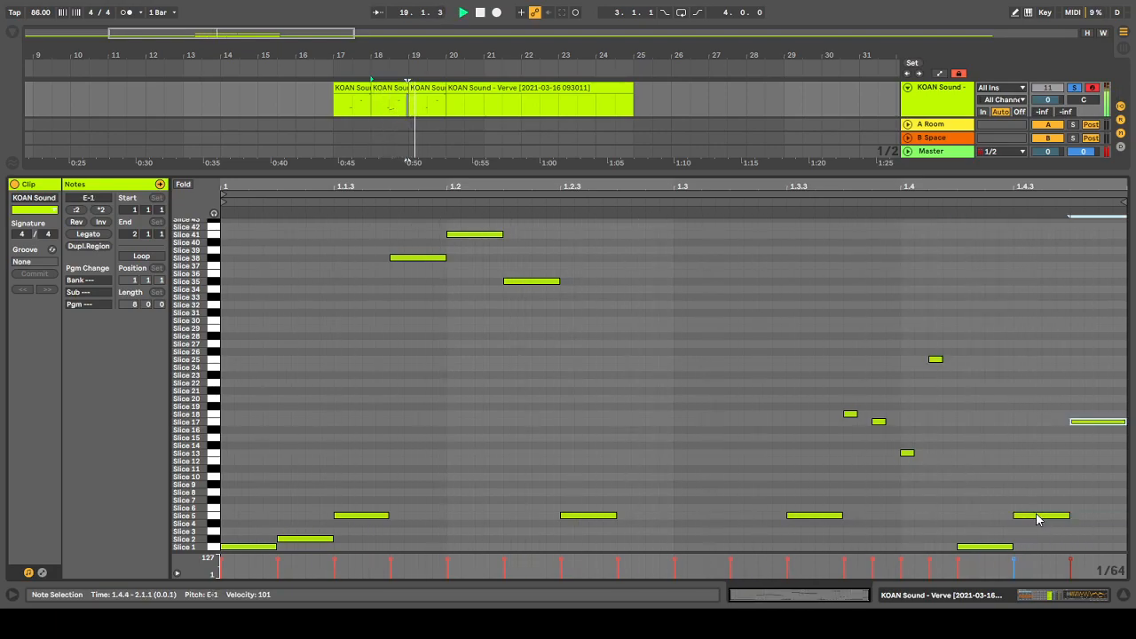
key(space)
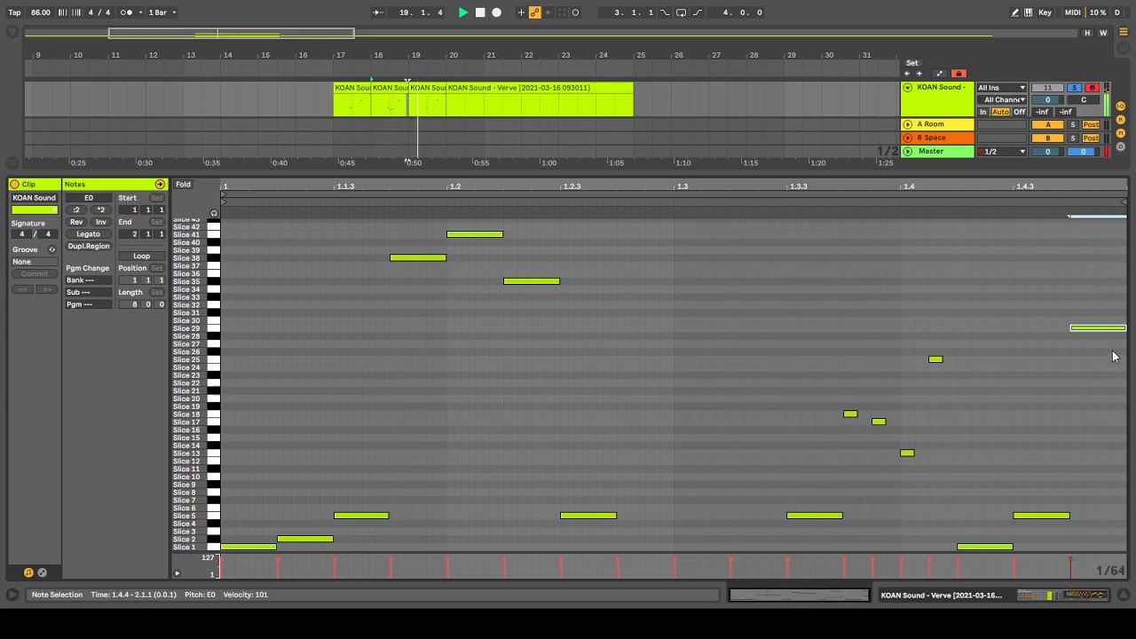
Compare the bar 17 and bar 18 clips, then delete the extra high note at the end of the bar 18 clip
scroll(1116, 356, up, 6)
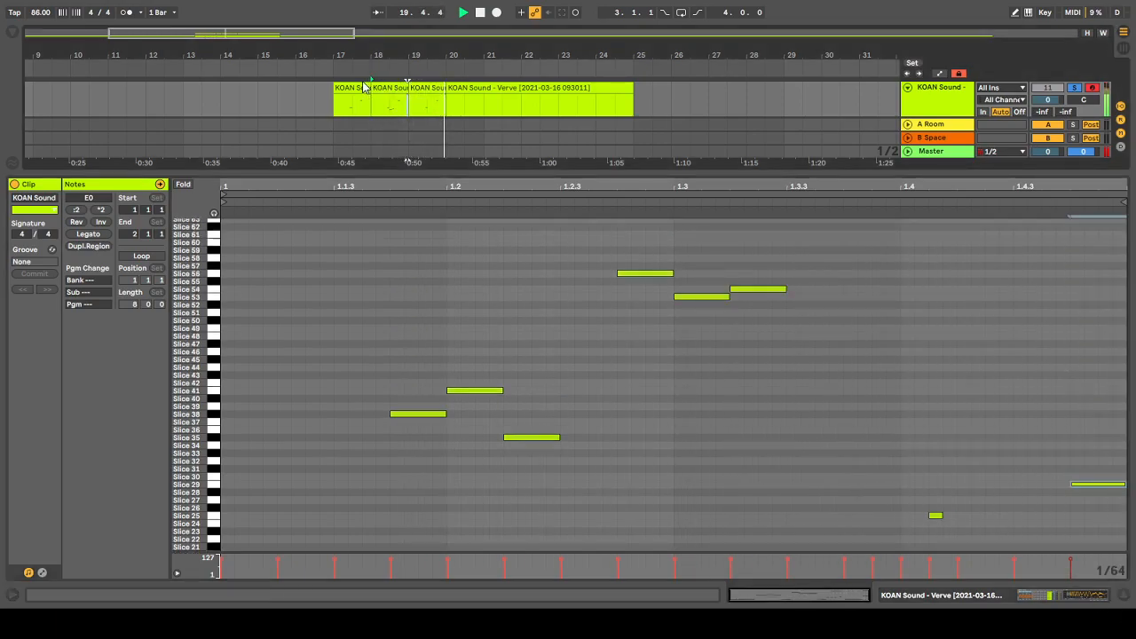
click(364, 86)
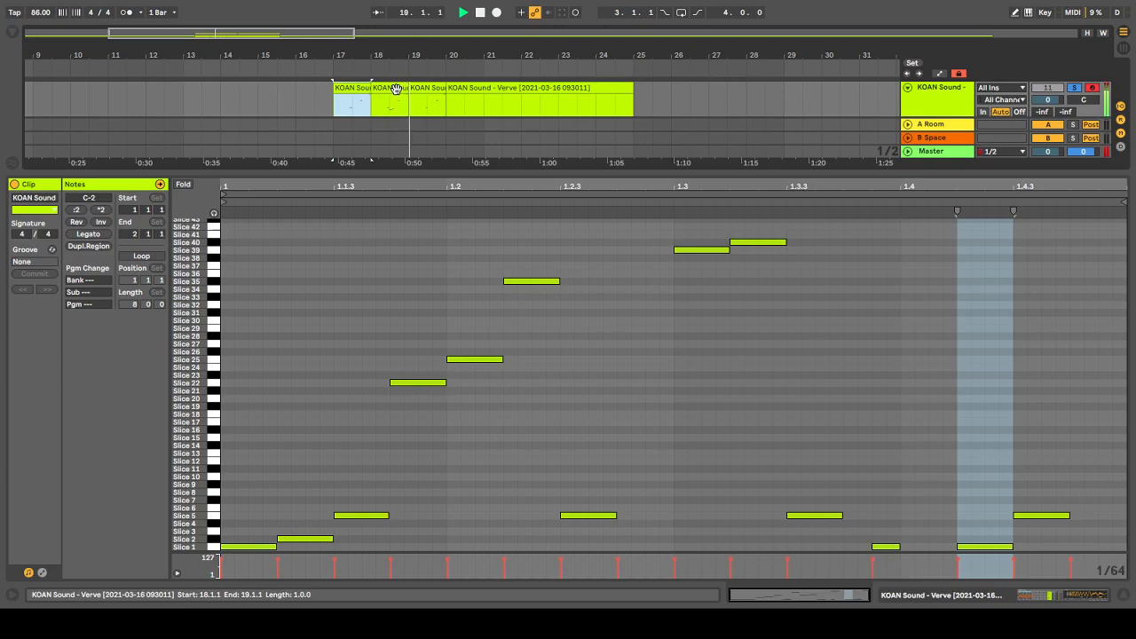
click(395, 88)
key(space)
key(space)
scroll(852, 303, up, 8)
drag(1052, 294, 1110, 369)
key(Delete)
scroll(1105, 372, down, 2)
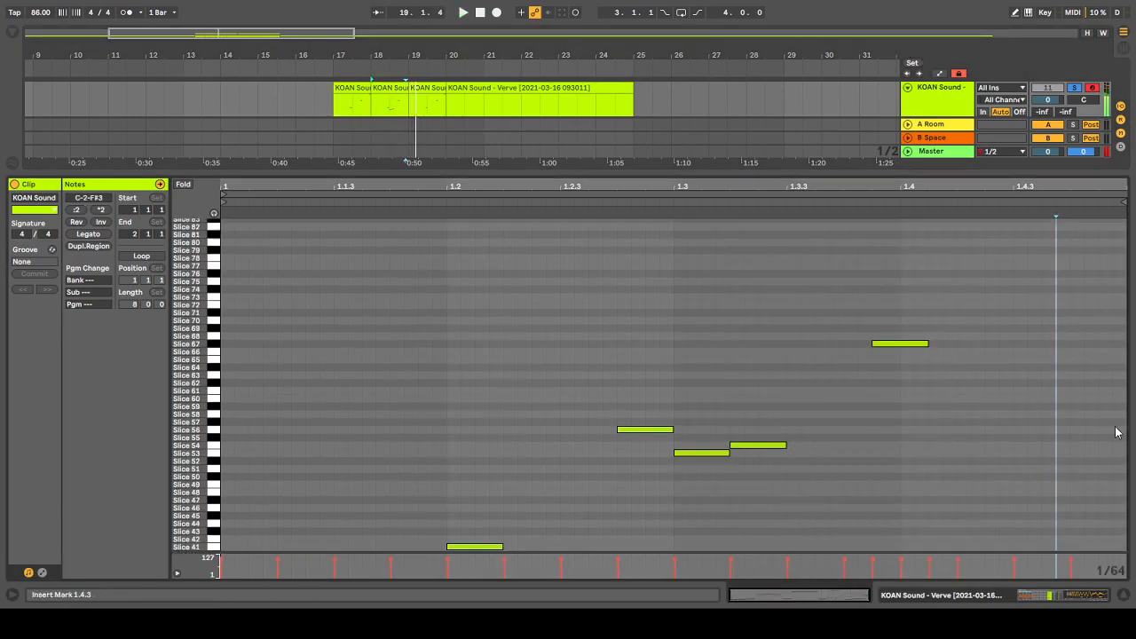
scroll(1116, 429, down, 6)
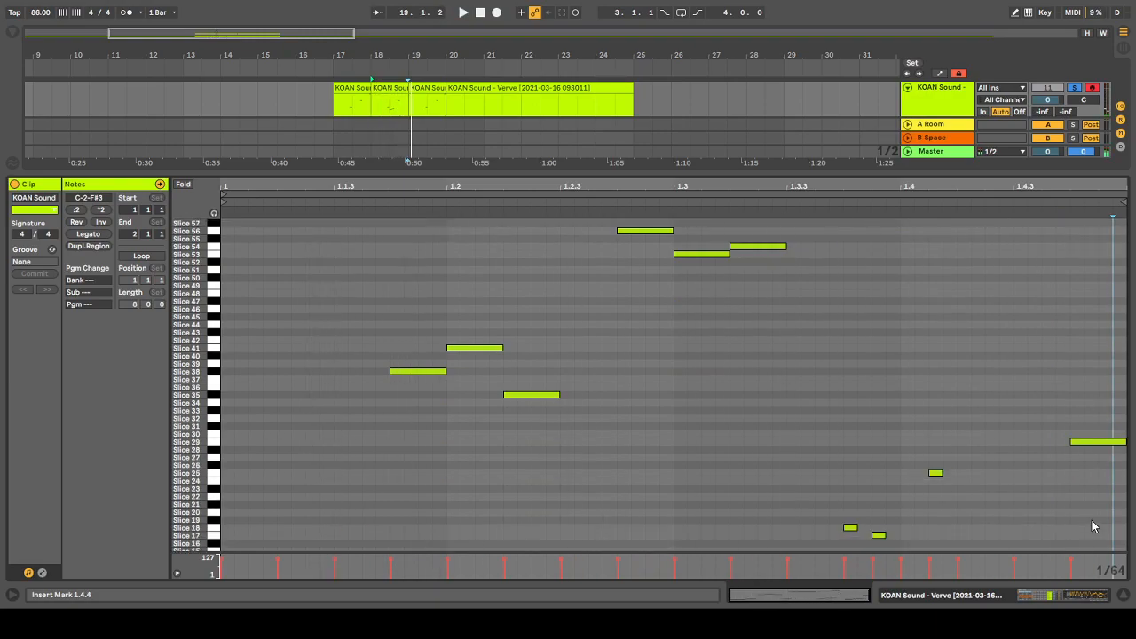
Return to the arrangement, show the sliced track's devices, and open and play the bar 17 clip
click(1123, 596)
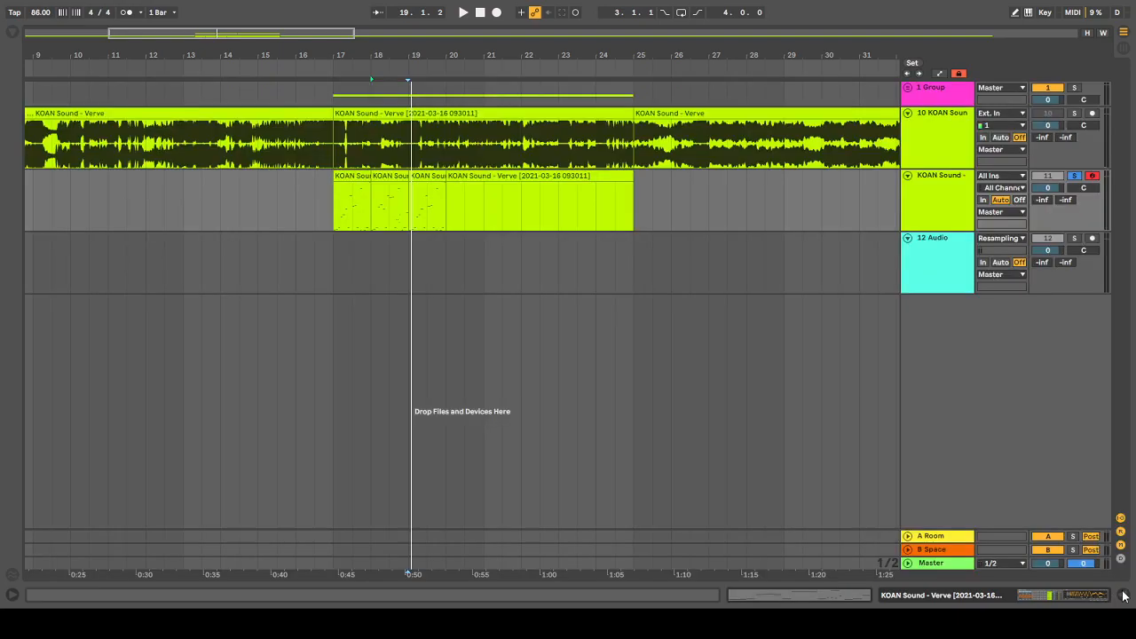
double_click(404, 182)
click(1058, 599)
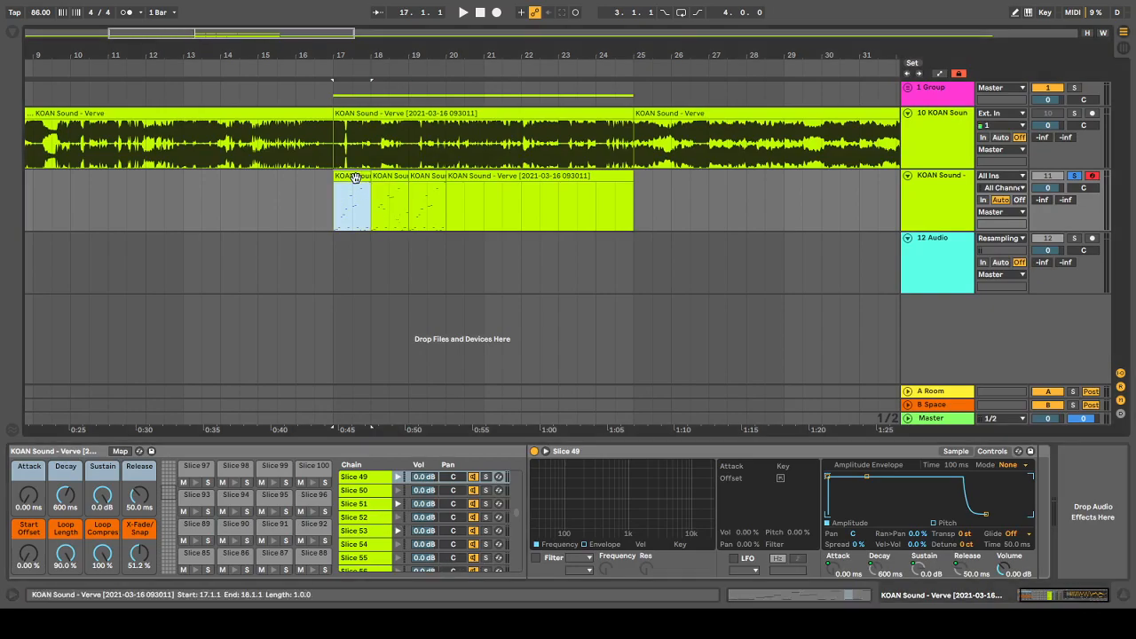
double_click(360, 190)
key(space)
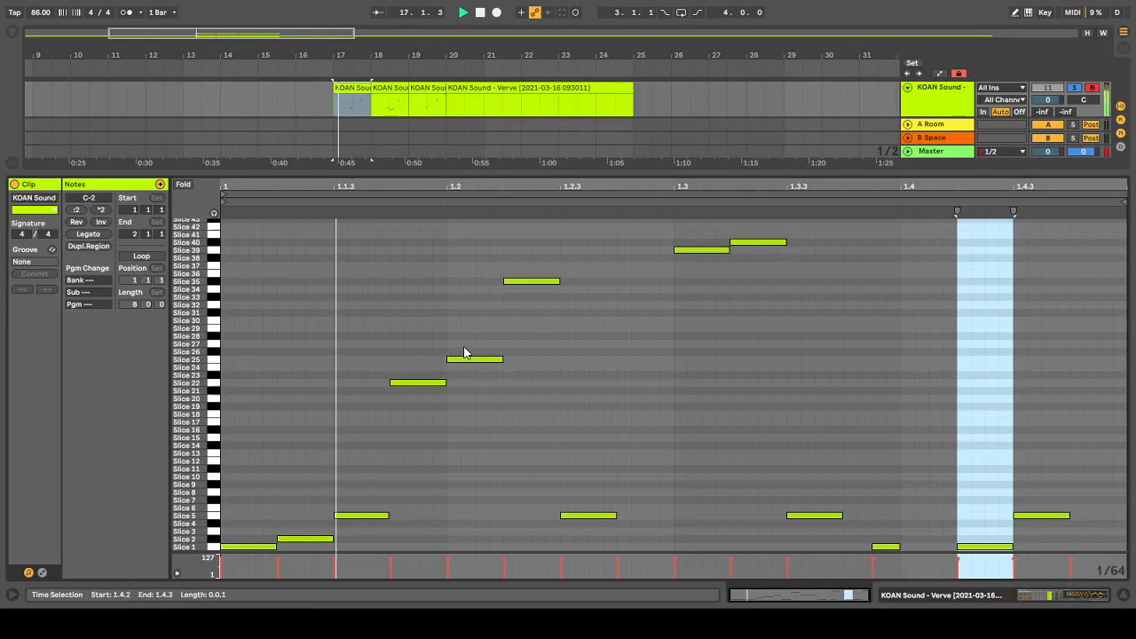
Place the start point at the Slice 35 note in bar 17 and audition the pattern repeatedly from there
click(524, 279)
click(506, 220)
key(space)
key(space)
key(space)
key(space)
key(space)
key(space)
key(space)
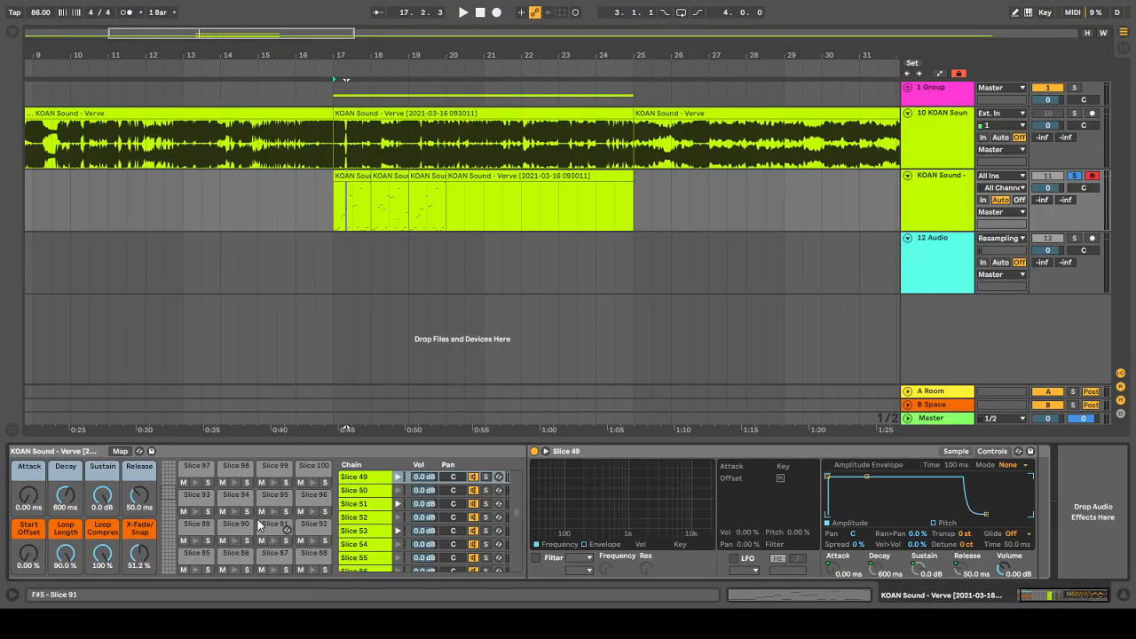
Select and audition Slice 36 in the drum rack, show its sampler controls, and enable its LFO
scroll(212, 536, down, 9)
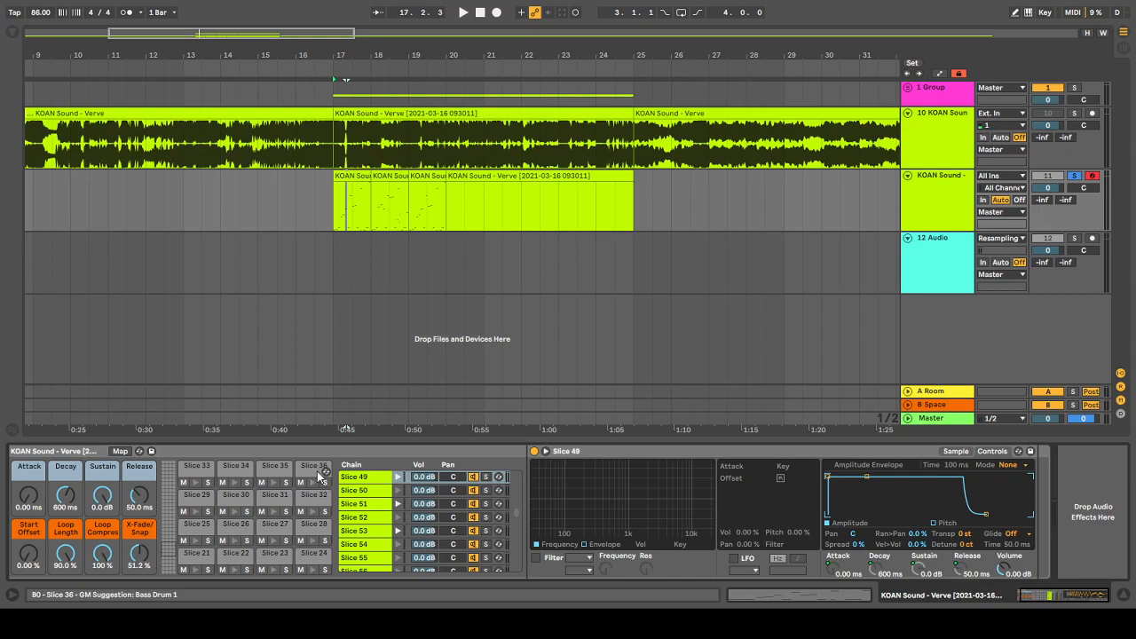
click(317, 474)
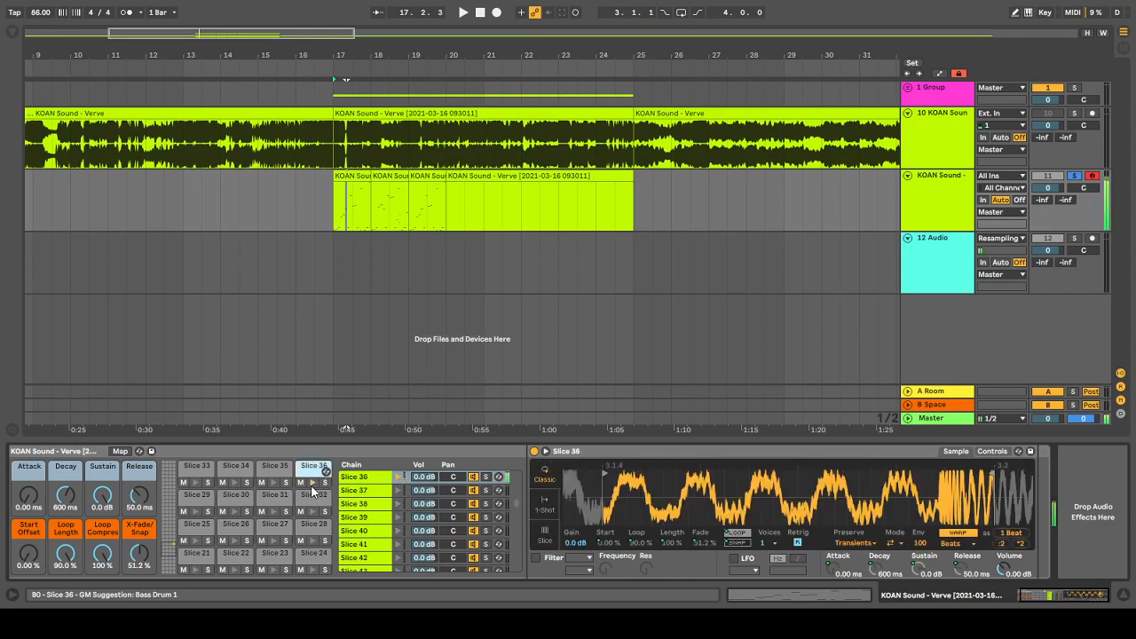
click(993, 452)
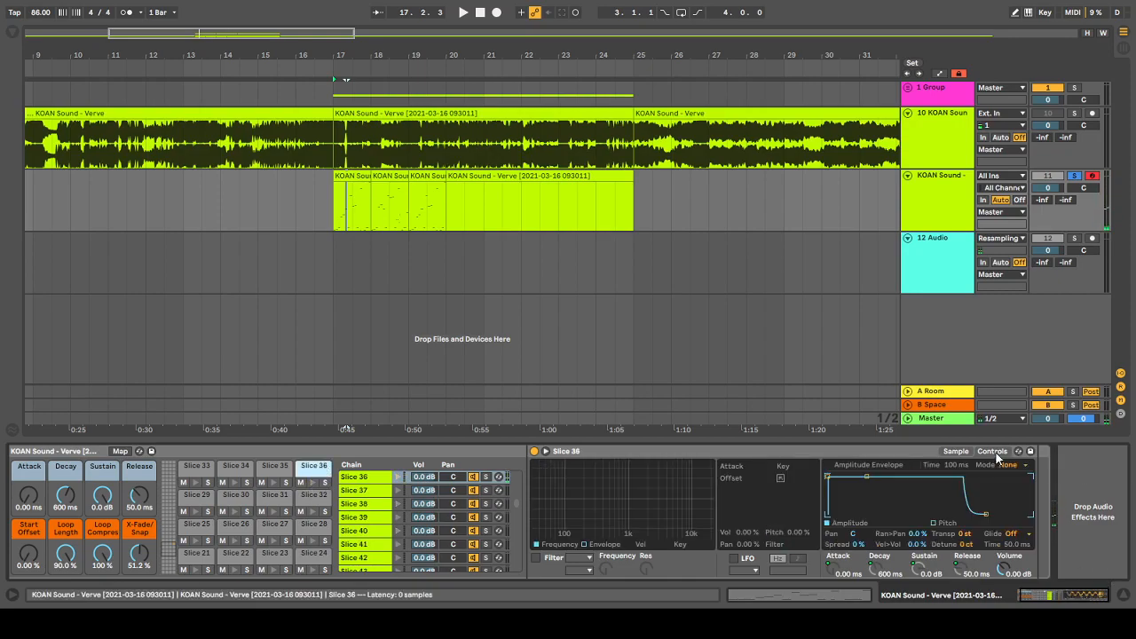
click(747, 559)
Audition Slice 36 and set its LFO to modulate pitch at 100% with a rate of 30 Hz
key(space)
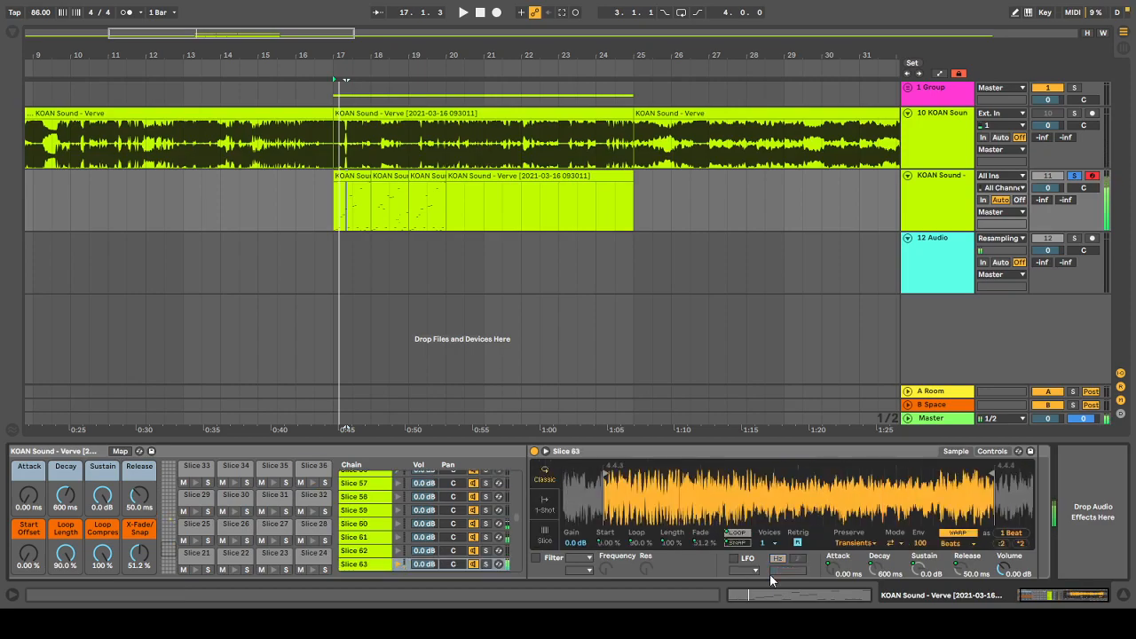
click(311, 480)
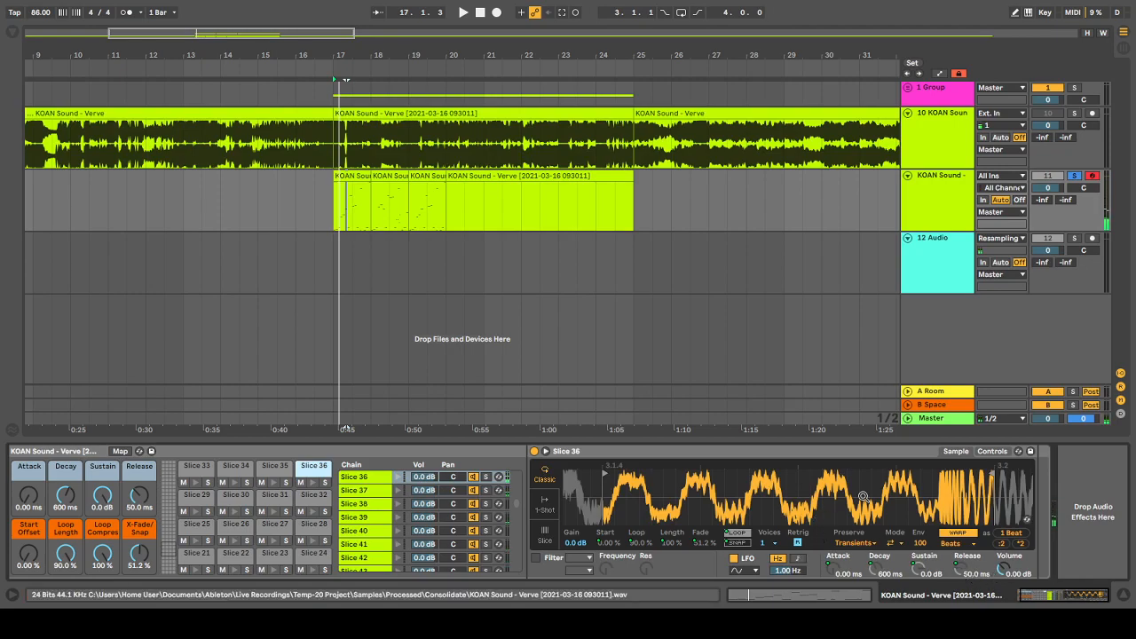
click(992, 450)
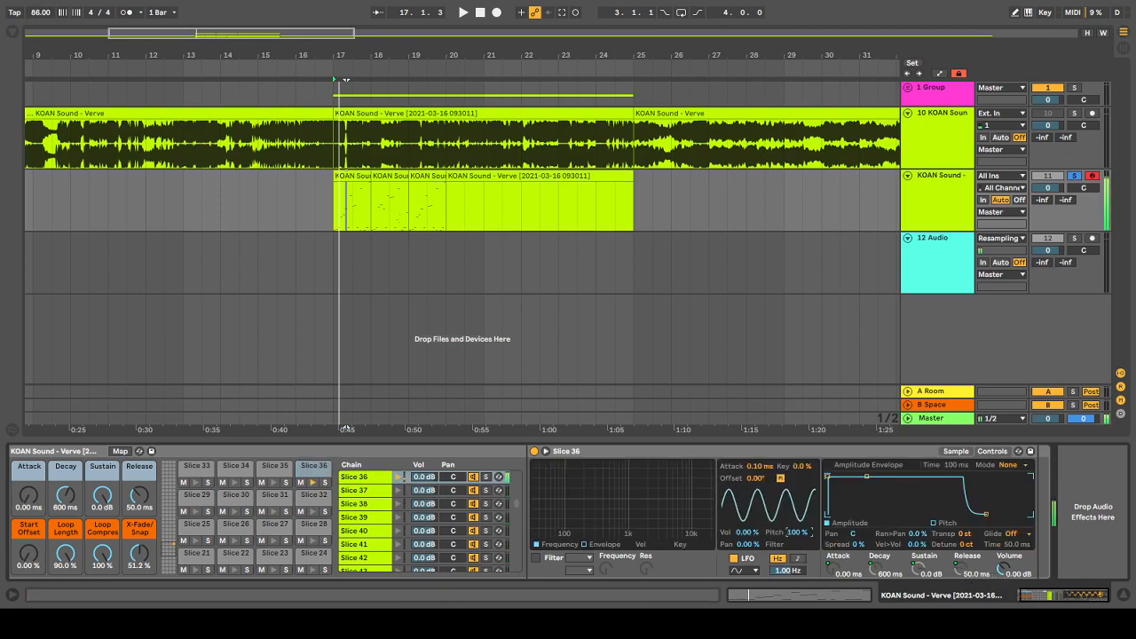
drag(781, 570, 780, 497)
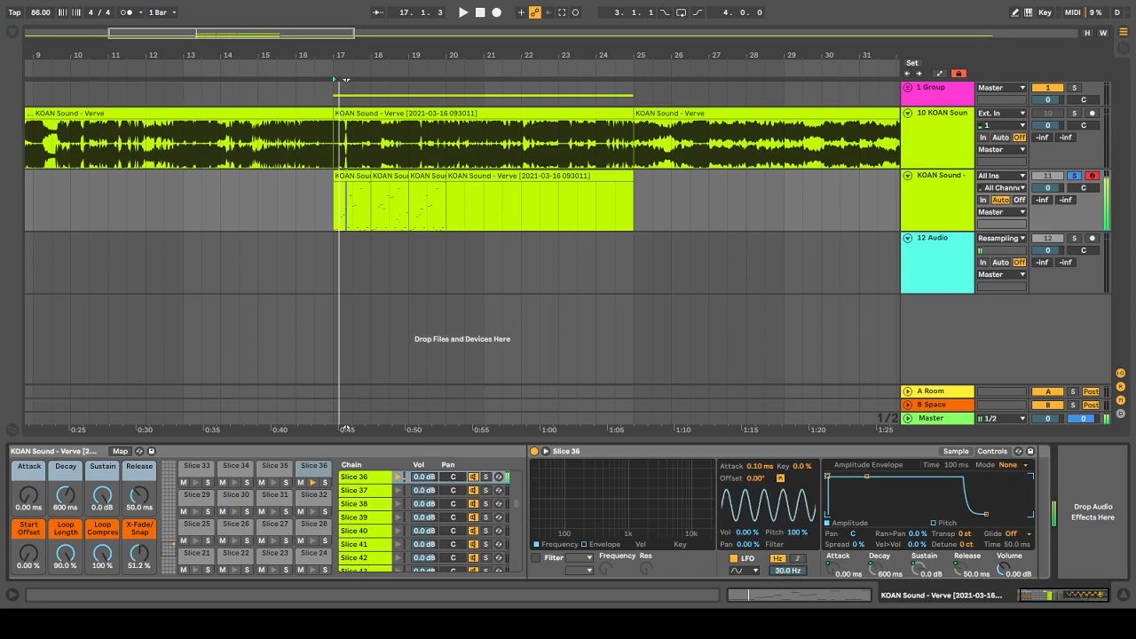
Sync Slice 36's LFO to the tempo at 1/64 and change its waveform to a random shape
click(797, 558)
drag(796, 571, 796, 550)
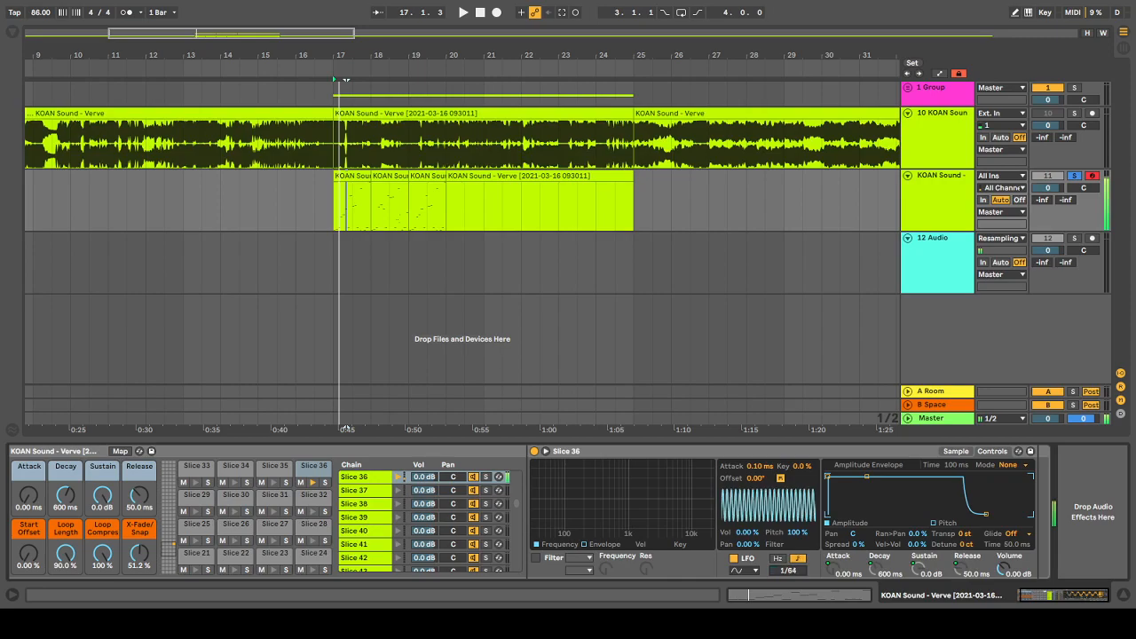
click(749, 571)
click(748, 561)
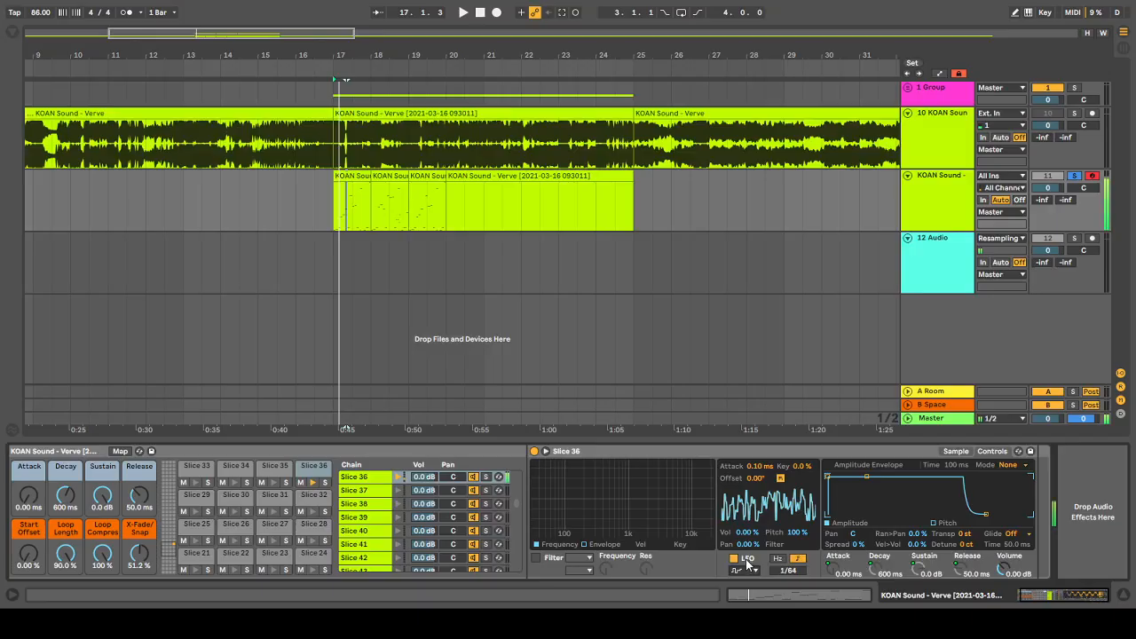
Switch Slice 36's LFO from pitch to volume modulation at 100%, with a sine waveform and a 1/16 rate
click(748, 572)
click(754, 545)
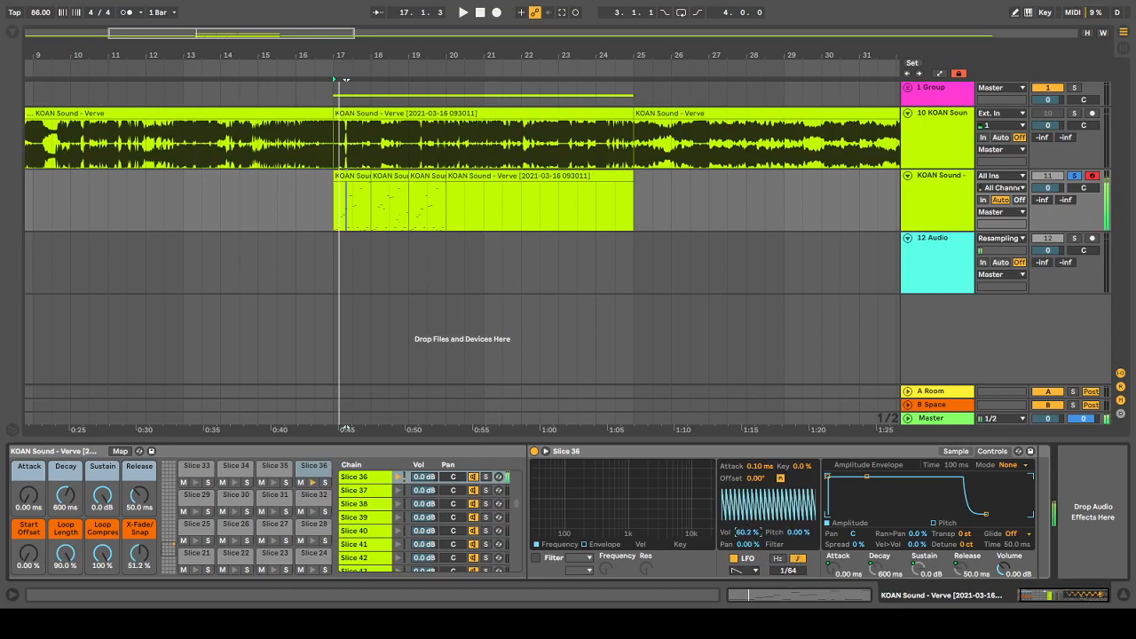
click(743, 573)
click(736, 521)
click(747, 575)
click(742, 518)
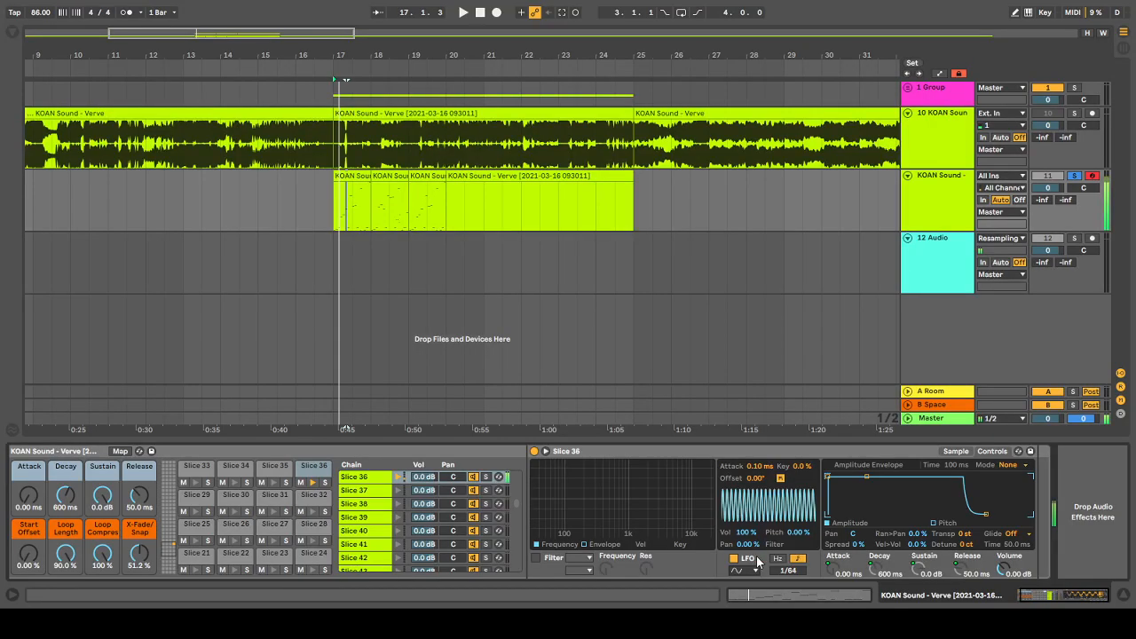
drag(794, 576, 794, 566)
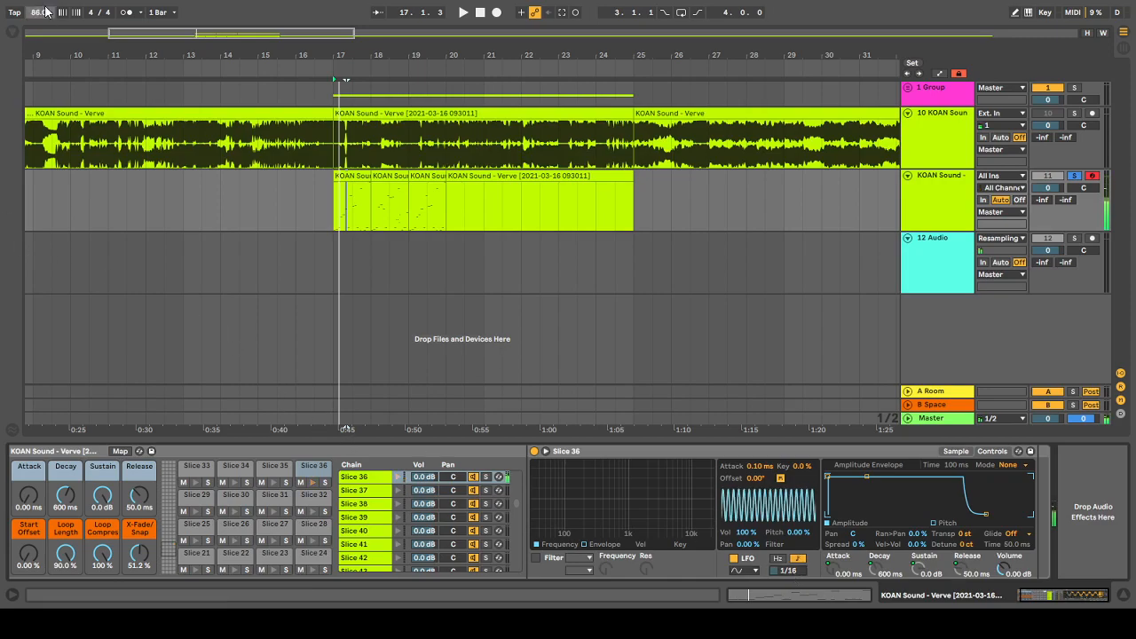
Find Phaser in the browser and add it after the sampler in Slice 36's chain
click(15, 33)
click(15, 33)
click(36, 34)
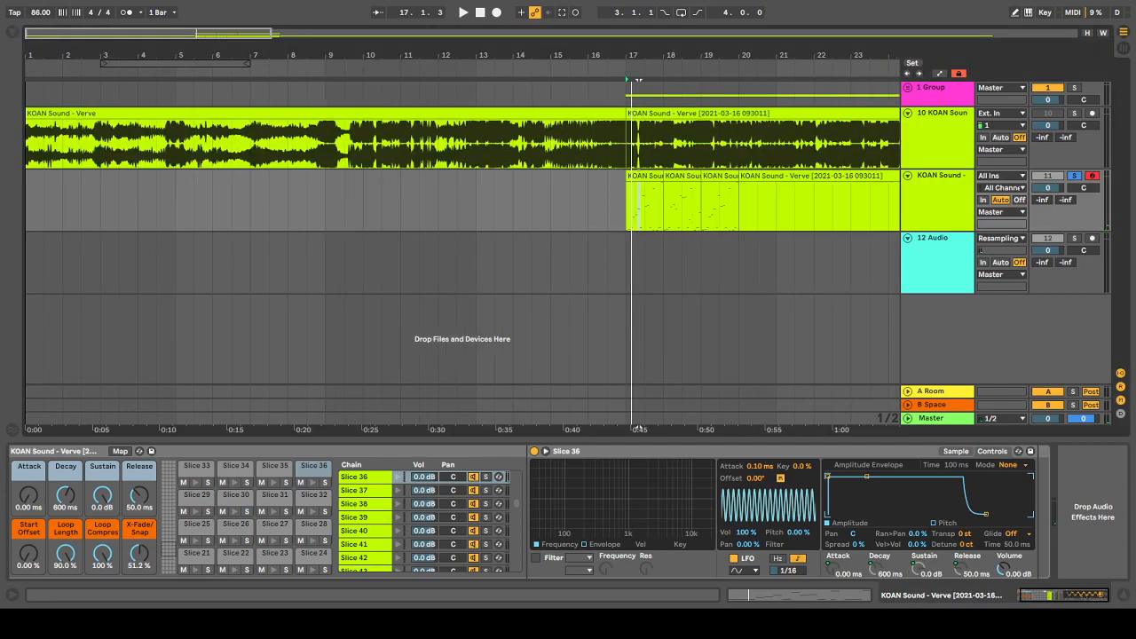
click(13, 33)
drag(116, 69, 1038, 533)
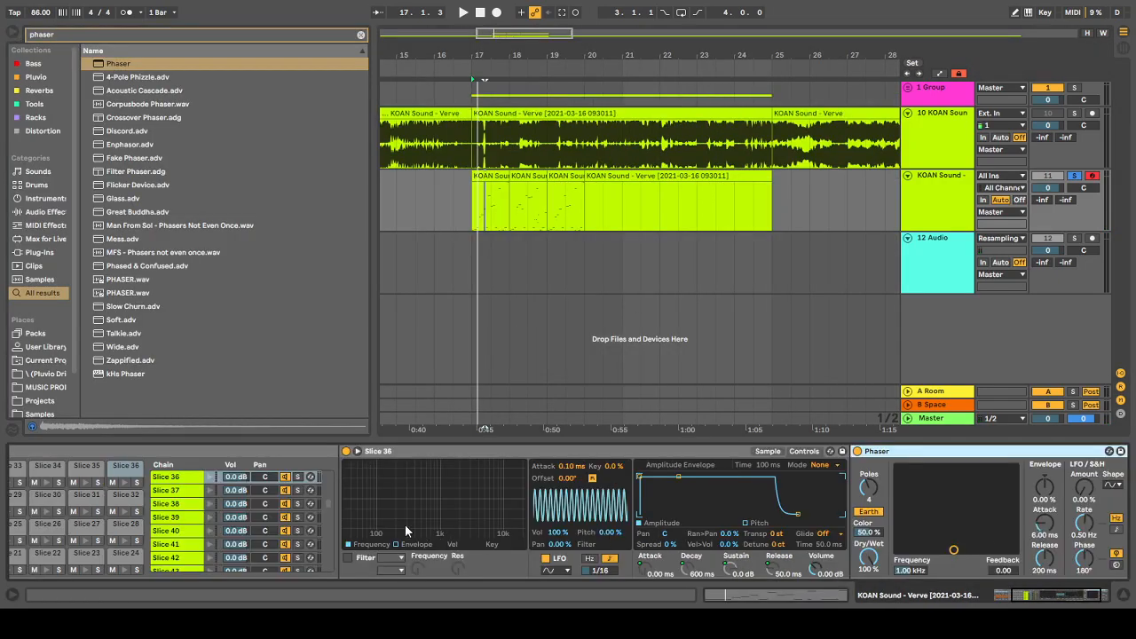
Compare the device chains of Slice 37 and Slice 36 in the drum rack
click(182, 494)
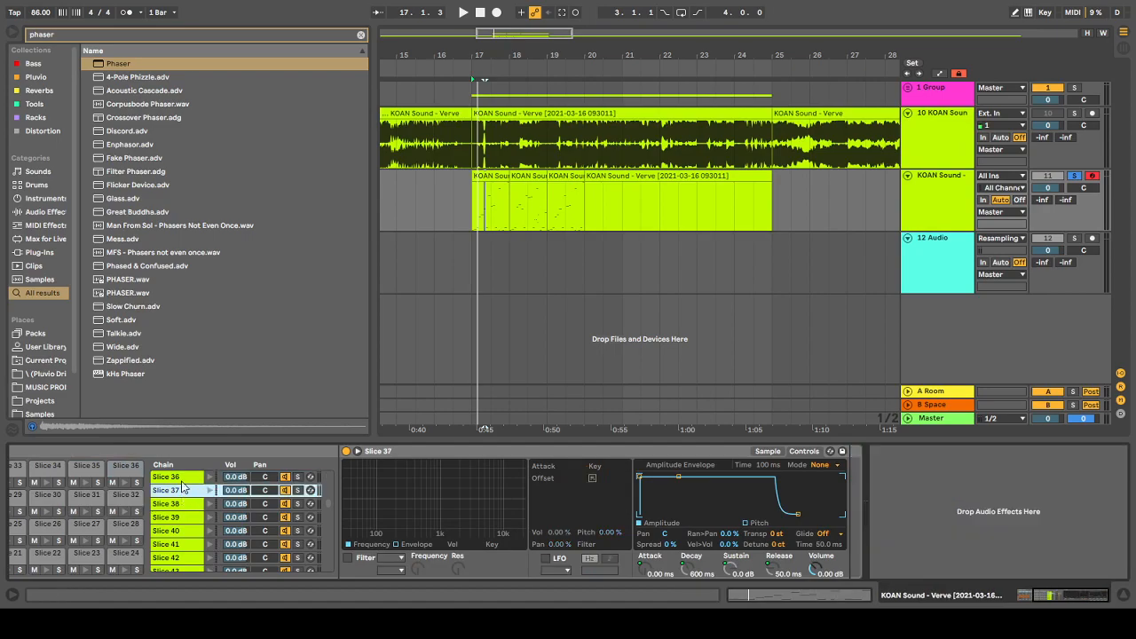
click(182, 479)
drag(1056, 598, 1100, 598)
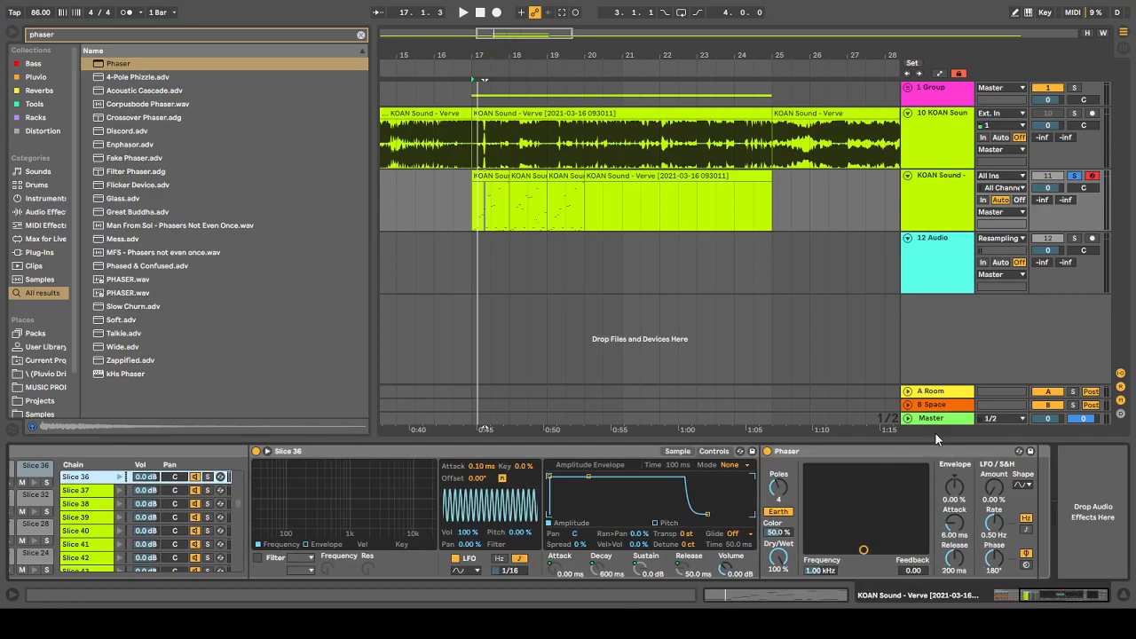
Move the Phaser out of the rack and back into Slice 36's chain, and set it to 244 Hz with 0.91 feedback
drag(933, 452, 1105, 464)
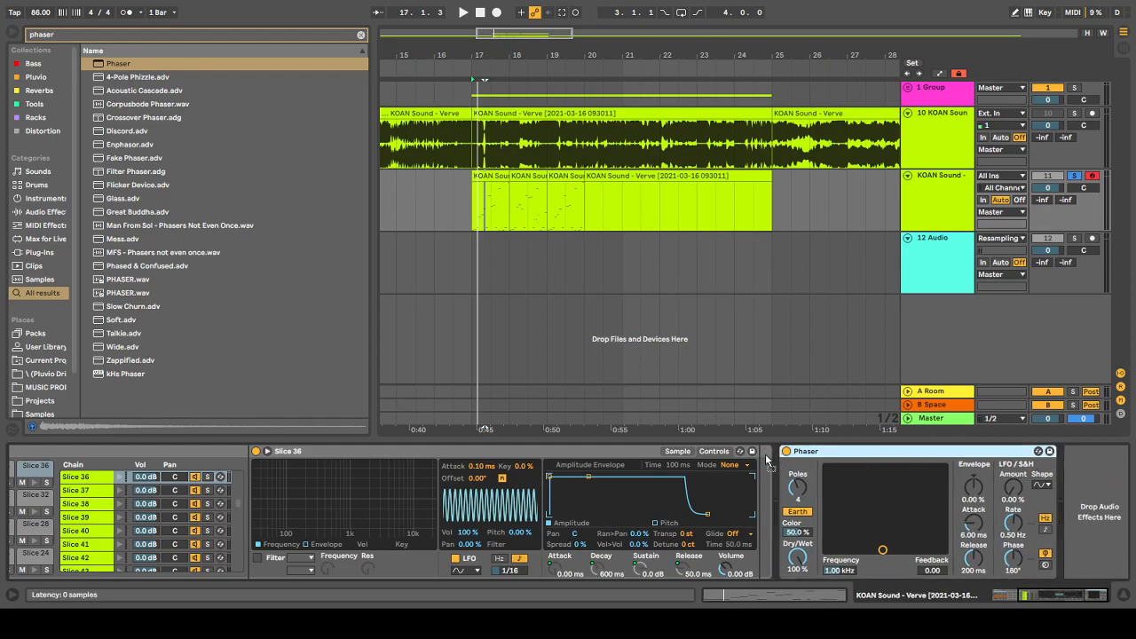
drag(768, 459, 752, 479)
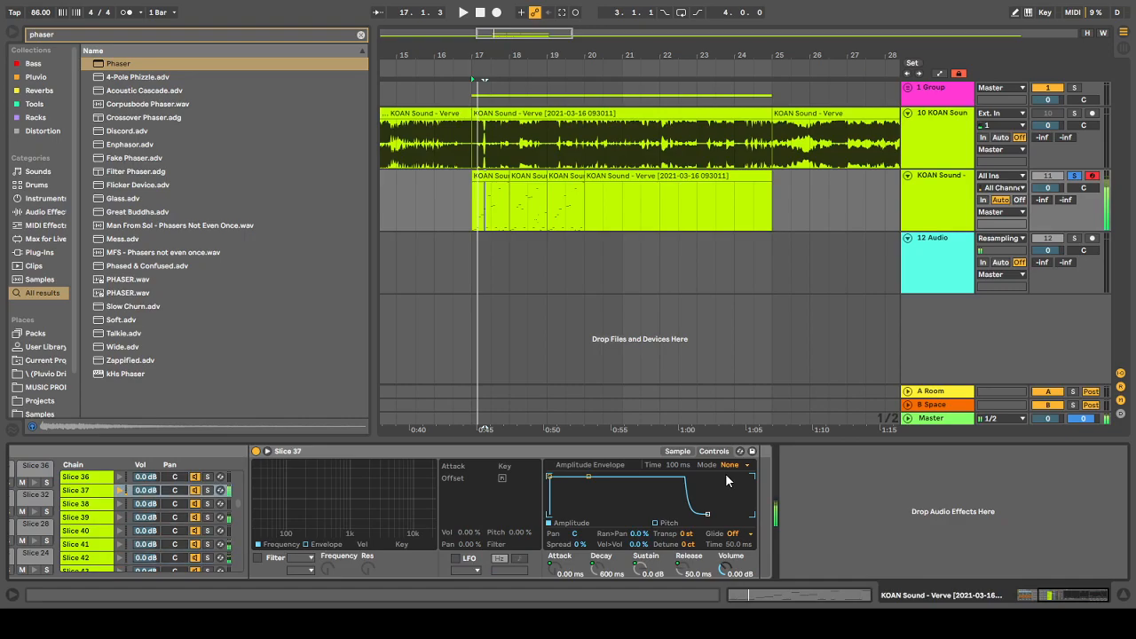
drag(894, 504, 898, 464)
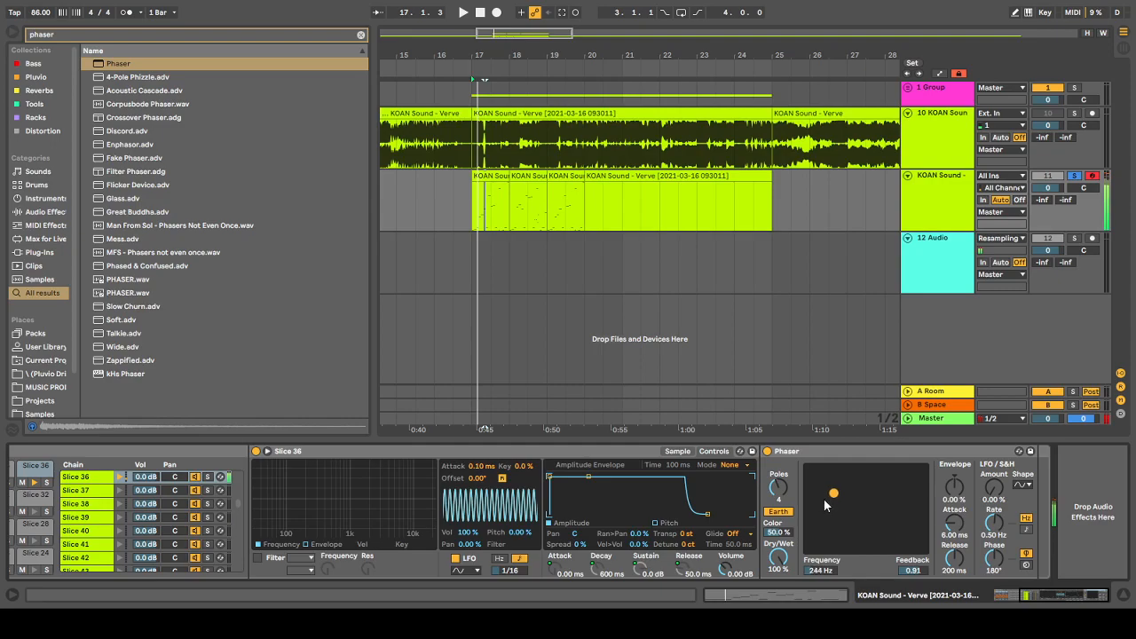
Search the browser for "echo"
click(83, 37)
text(echo)
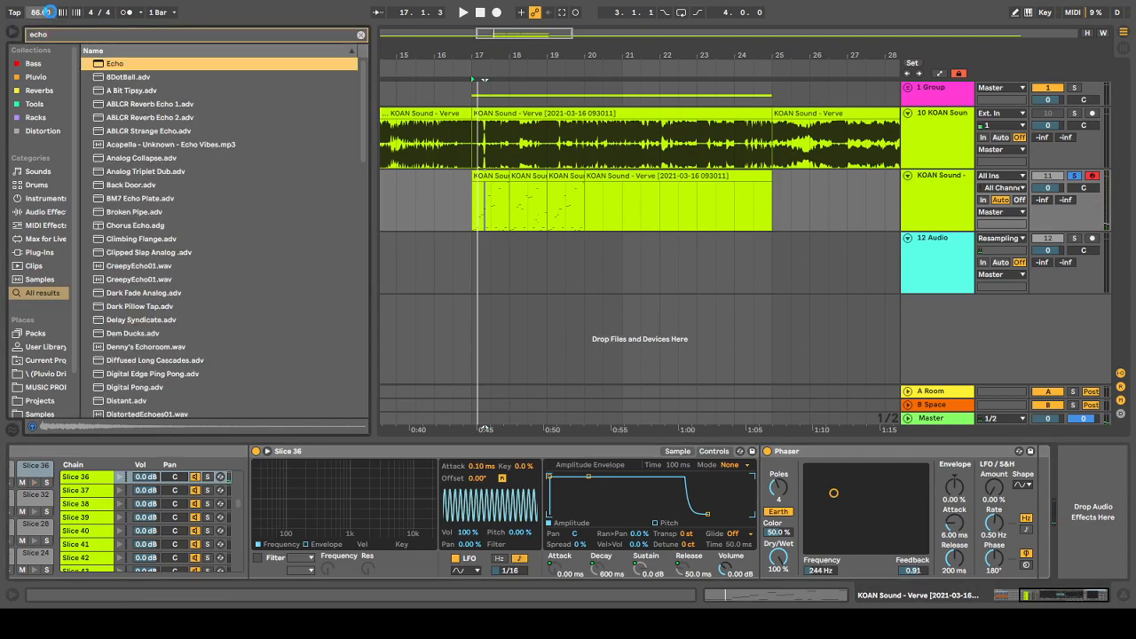
key(Return)
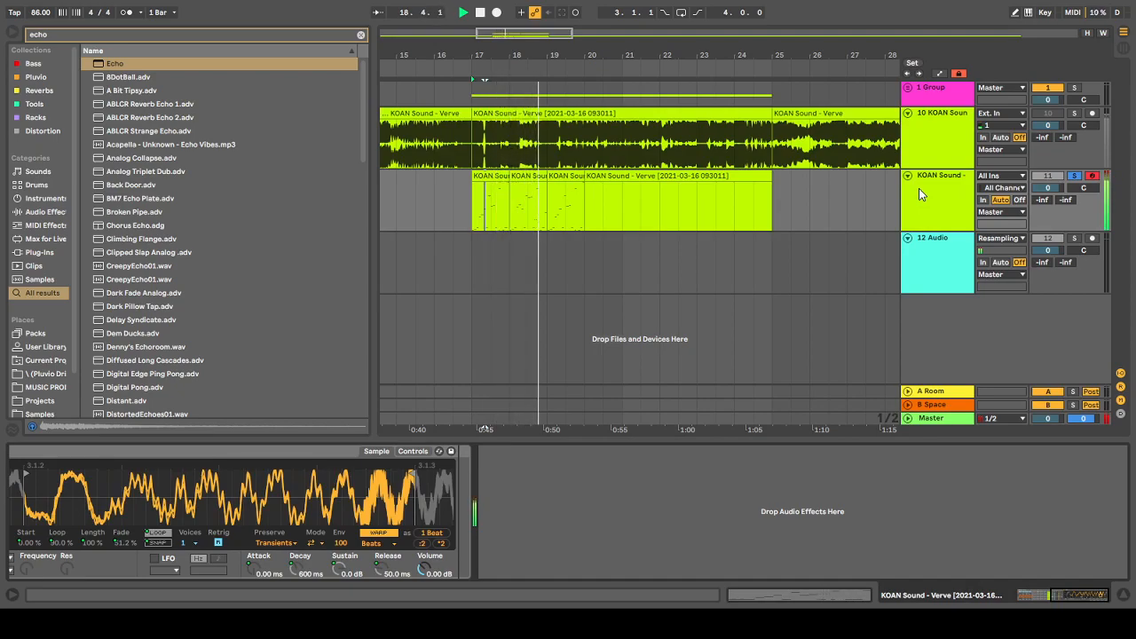
Solo and play the original KOAN Sound audio track and the sliced MIDI track in turn to compare them
key(space)
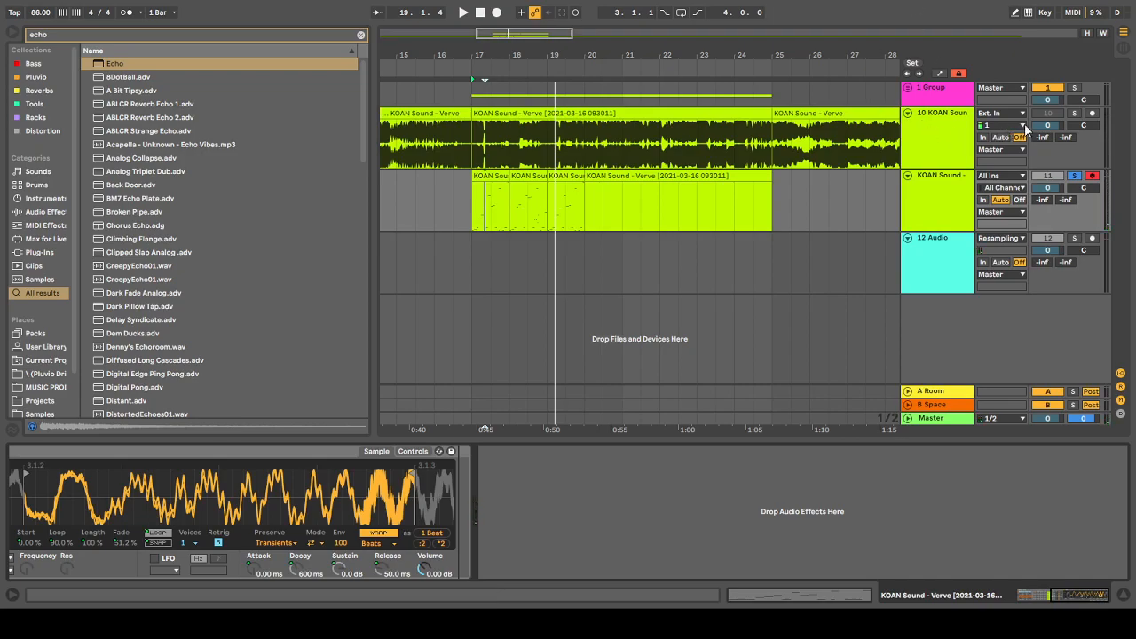
click(1074, 114)
key(space)
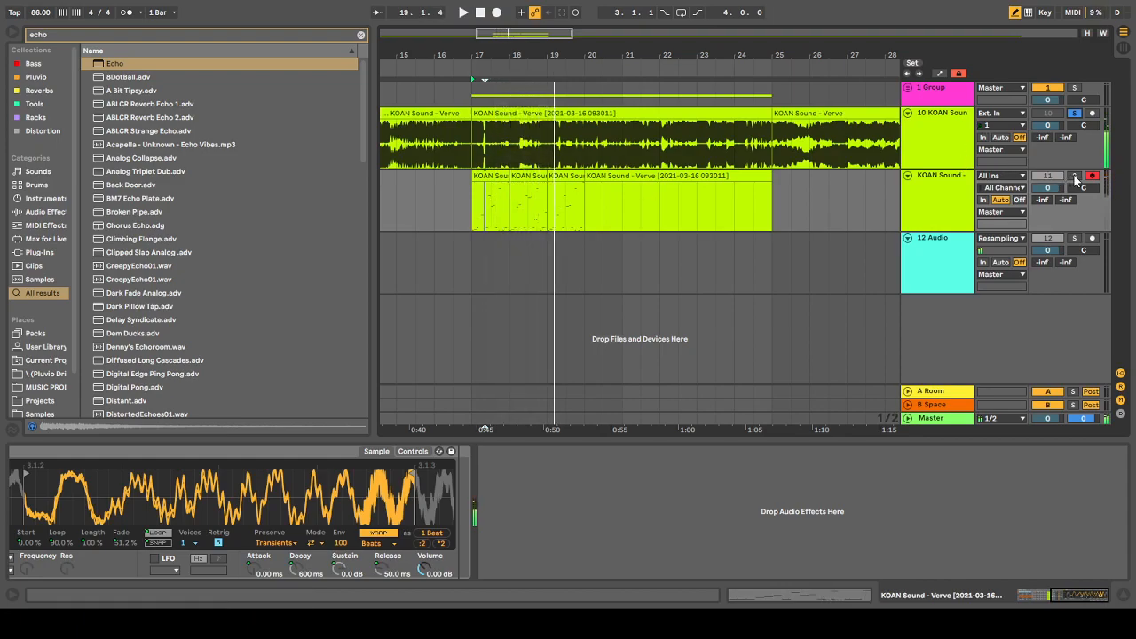
click(1073, 176)
key(space)
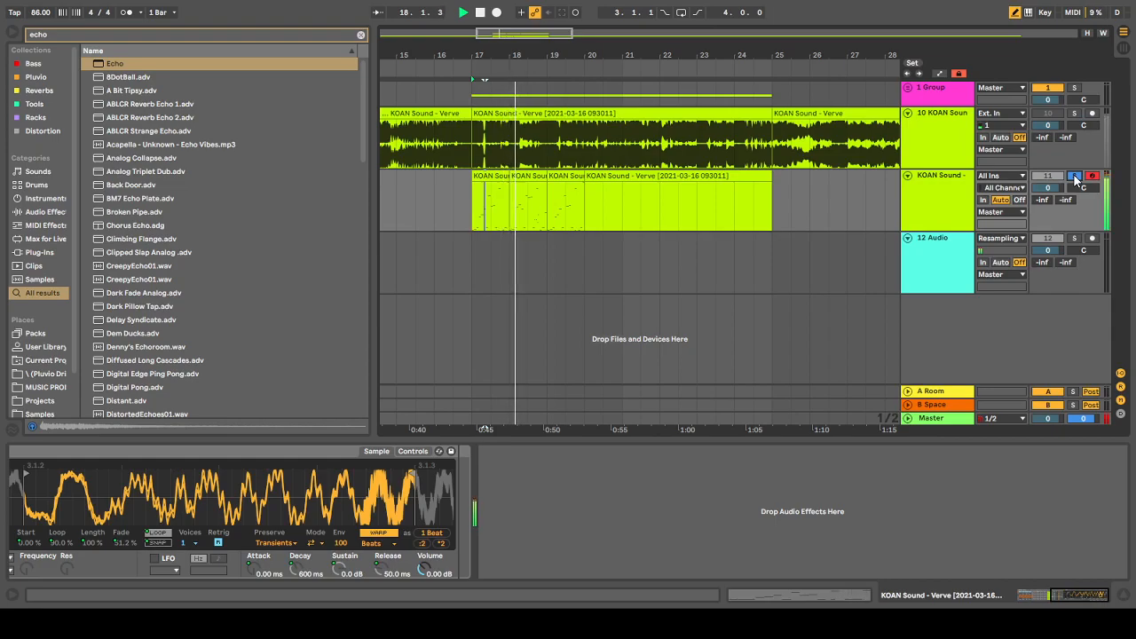
key(space)
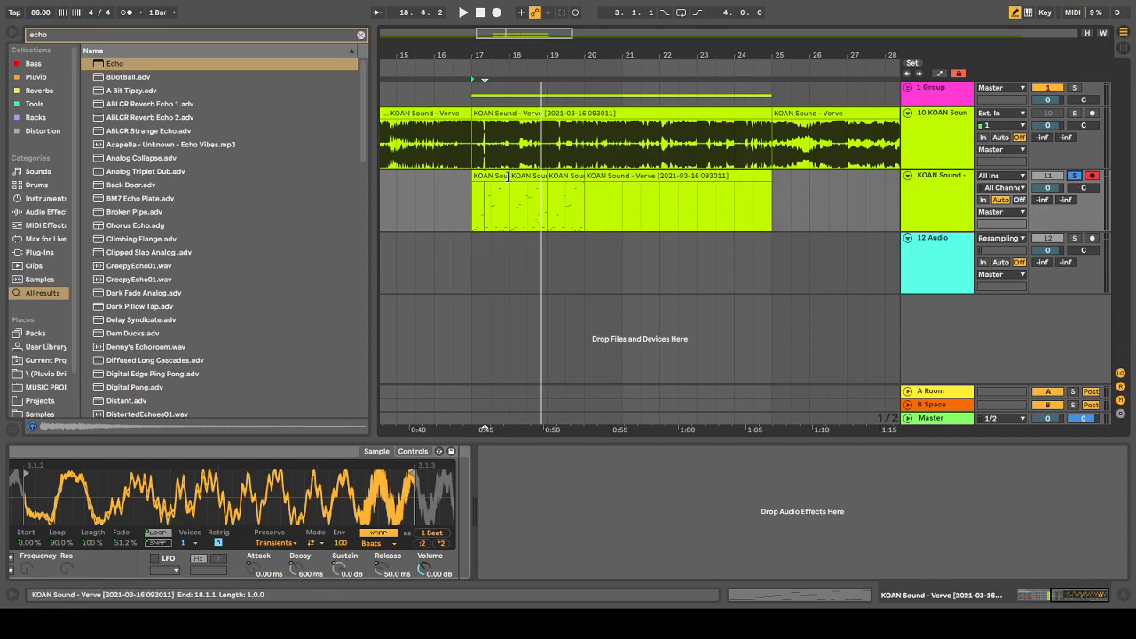
Open the MIDI clip at bar 17 and delete all of its notes
double_click(493, 200)
right_click(307, 454)
click(336, 491)
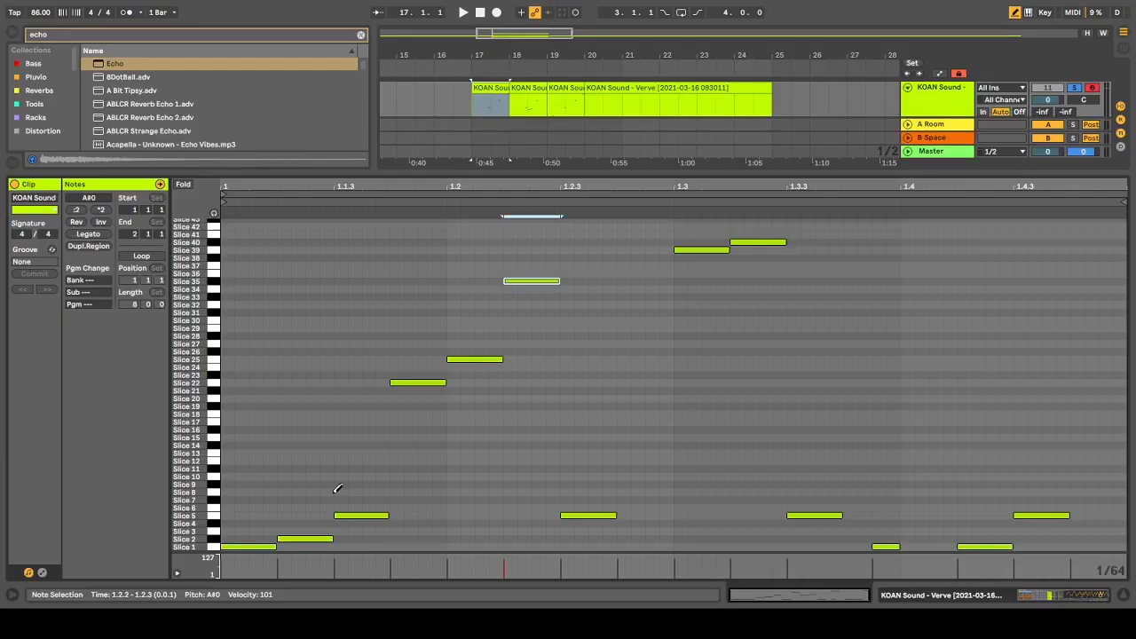
click(321, 491)
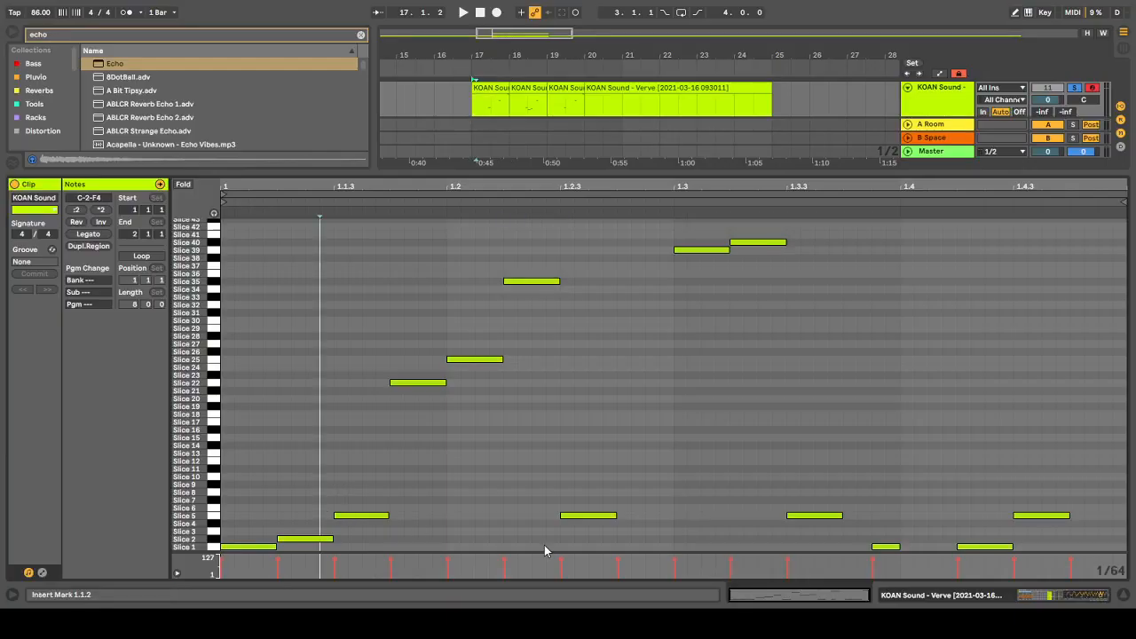
key(ctrl+a)
key(Delete)
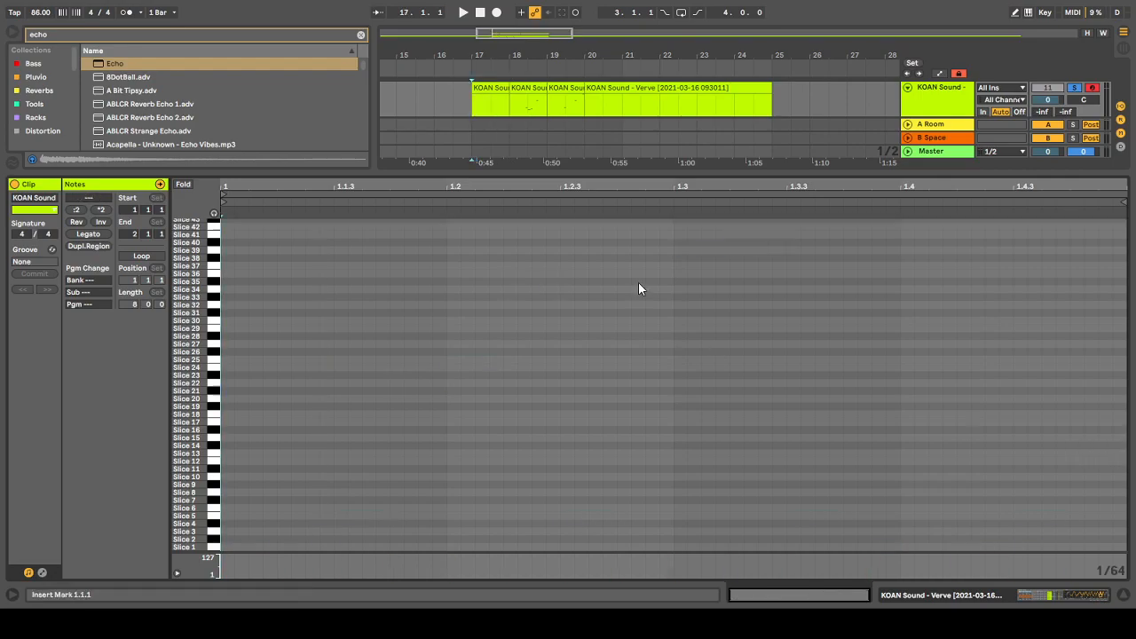
Draw a sixteenth-length Slice 1 note at the clip start, duplicate it up to position 1.4.1, and audition the repeats
click(223, 546)
drag(231, 547, 271, 543)
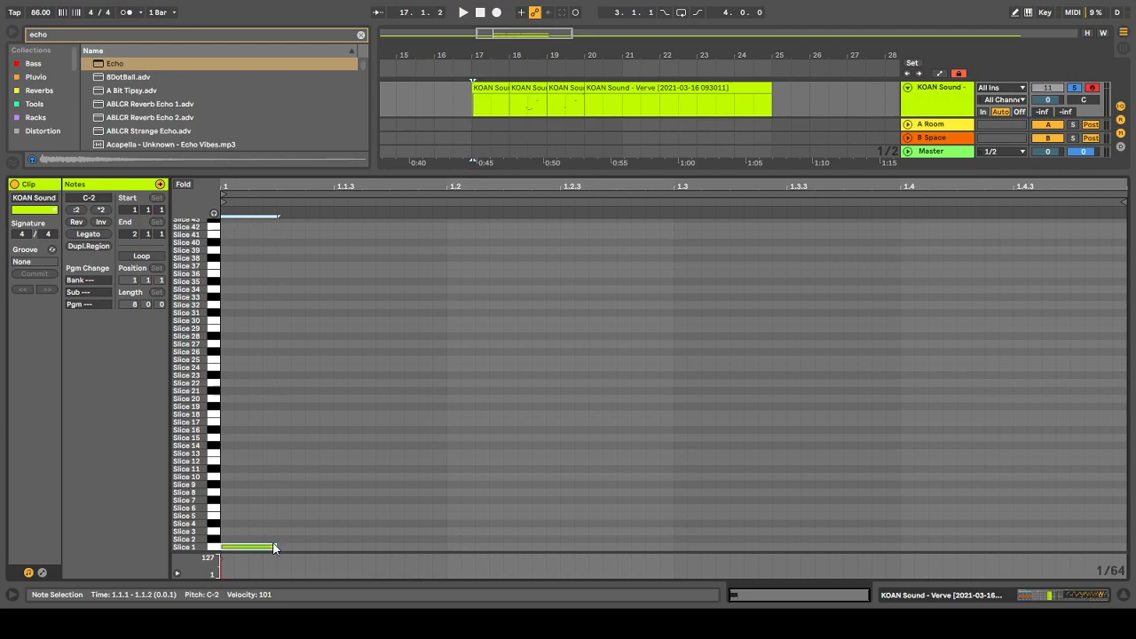
key(ctrl+d)
key(ctrl+d)
key(ctrl+d)
key(ctrl+d)
key(ctrl+d)
key(ctrl+d)
key(ctrl+d)
key(ctrl+d)
key(ctrl+d)
key(ctrl+d)
key(ctrl+d)
key(ctrl+d)
key(space)
key(space)
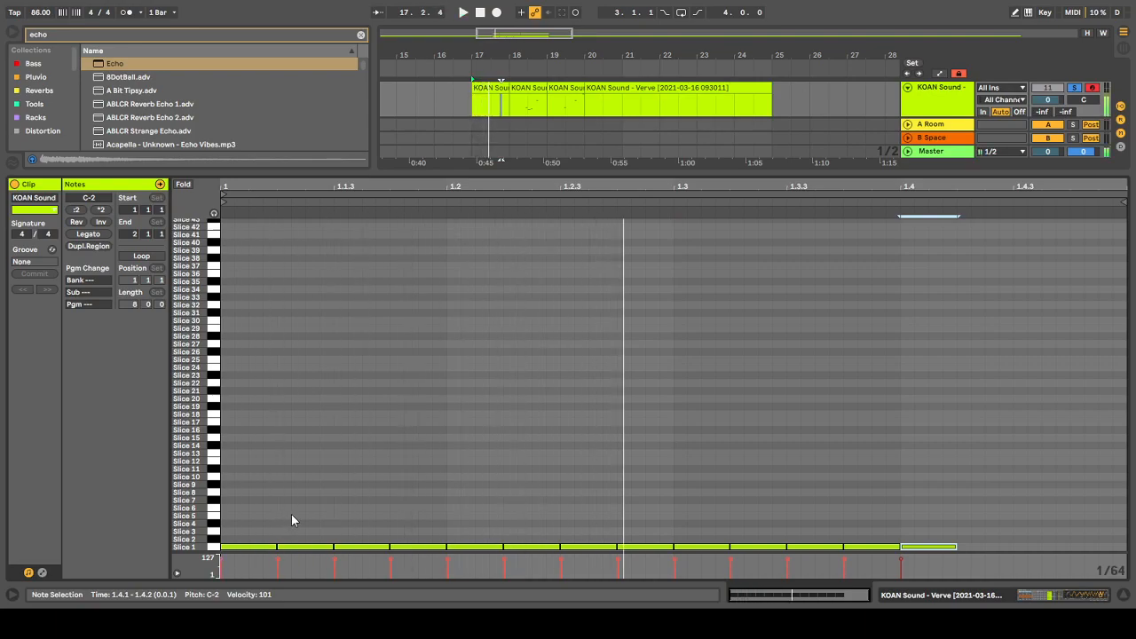
Raise the second note to Slice 2 and delete all the notes after it
click(323, 547)
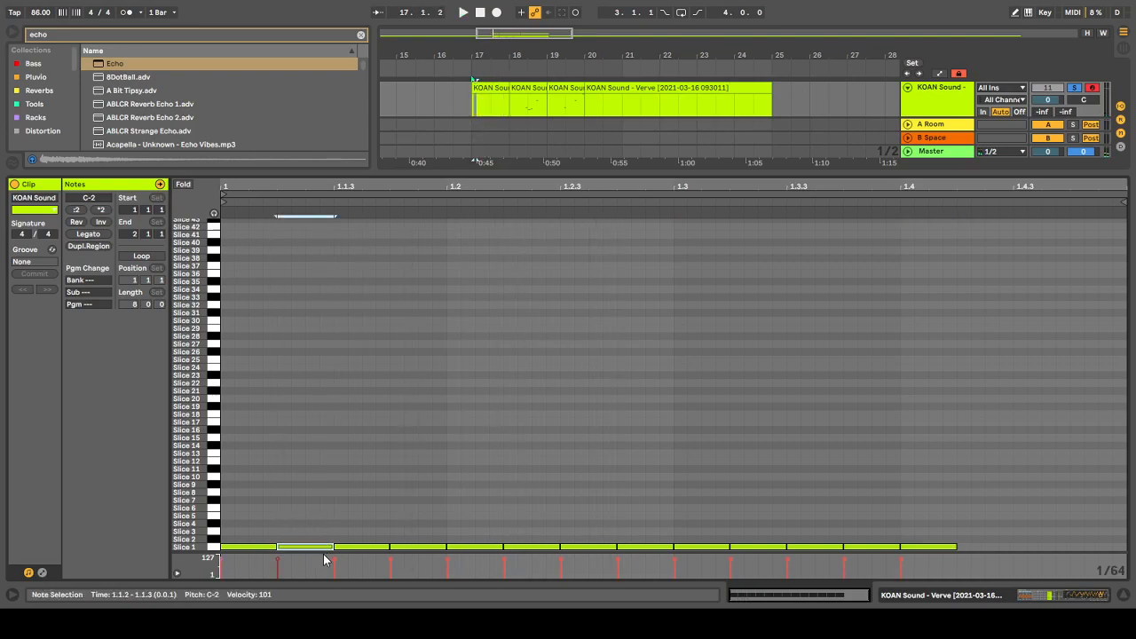
key(Up)
drag(352, 504, 1127, 552)
key(Delete)
Duplicate the alternating Slice 1 and Slice 2 pair through the end of the bar and audition the pattern
drag(335, 485, 228, 603)
key(ctrl+d)
key(ctrl+d)
key(ctrl+d)
key(ctrl+d)
key(ctrl+d)
key(ctrl+d)
key(ctrl+d)
key(ctrl+d)
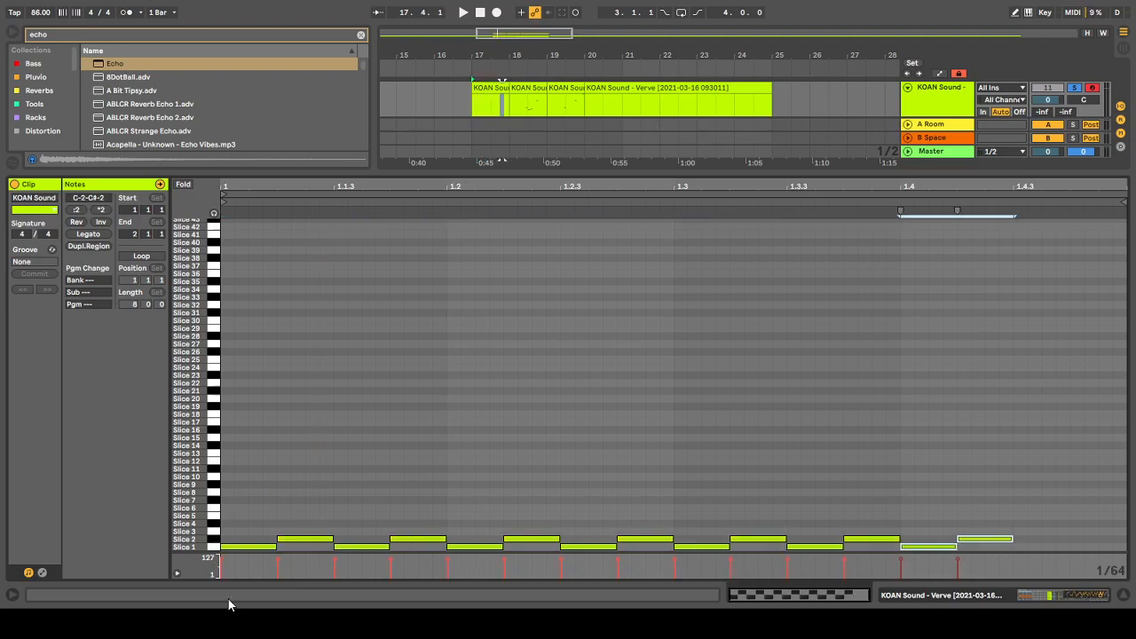
key(space)
drag(387, 184, 390, 160)
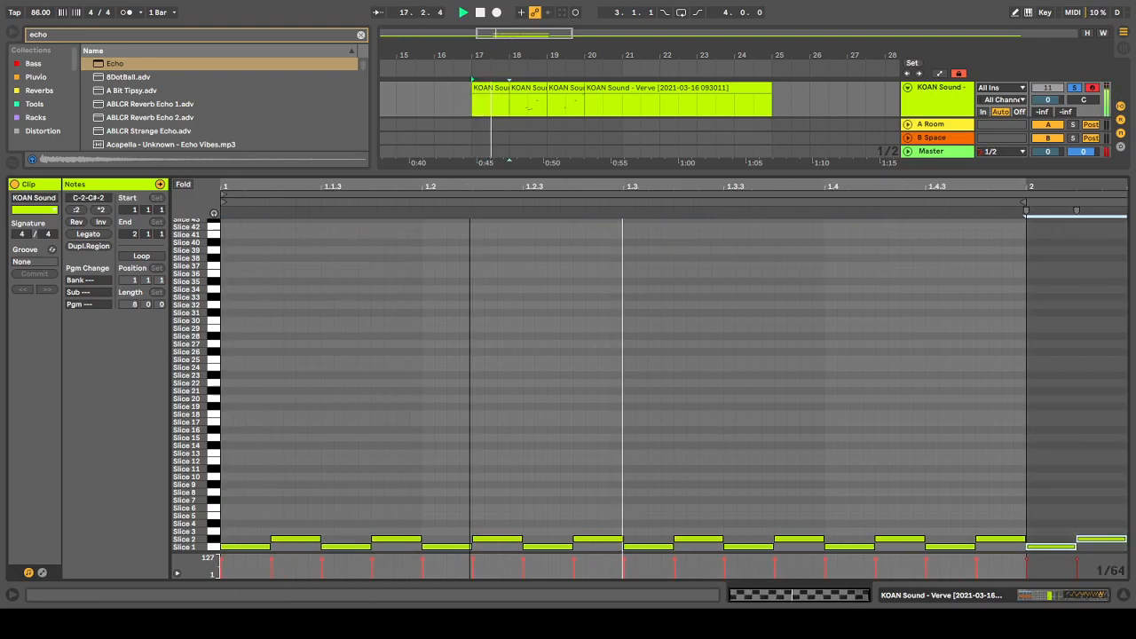
key(space)
Raise the pair at 1.4.1 one octave to Slices 13 and 14, and add a copy another octave higher at 1.4.3
drag(849, 485, 901, 562)
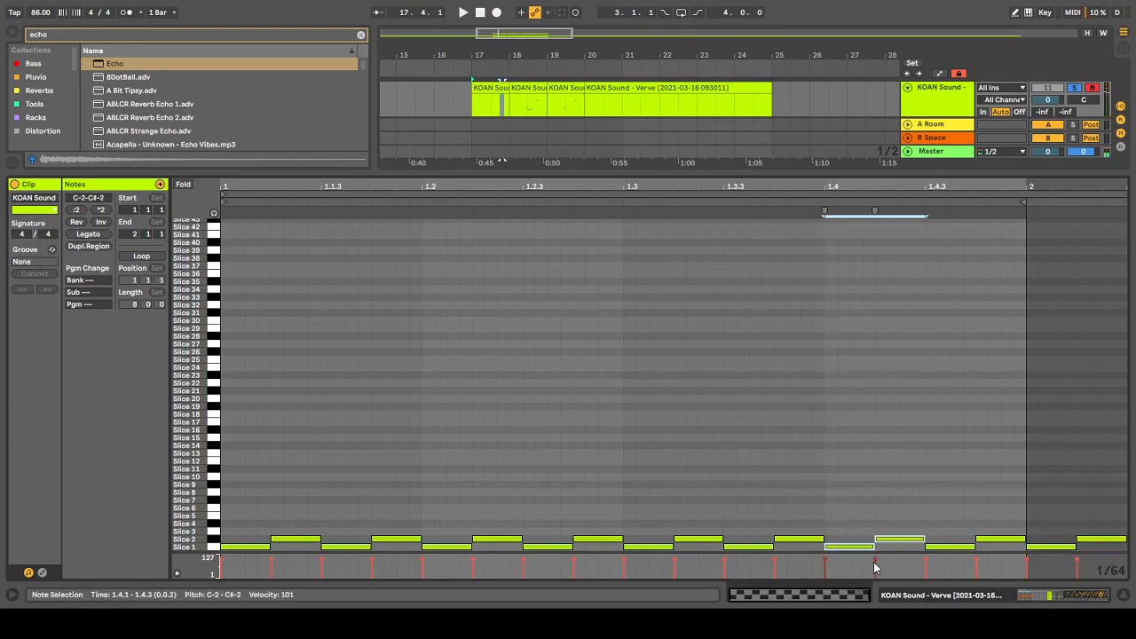
key(shift+Up)
key(space)
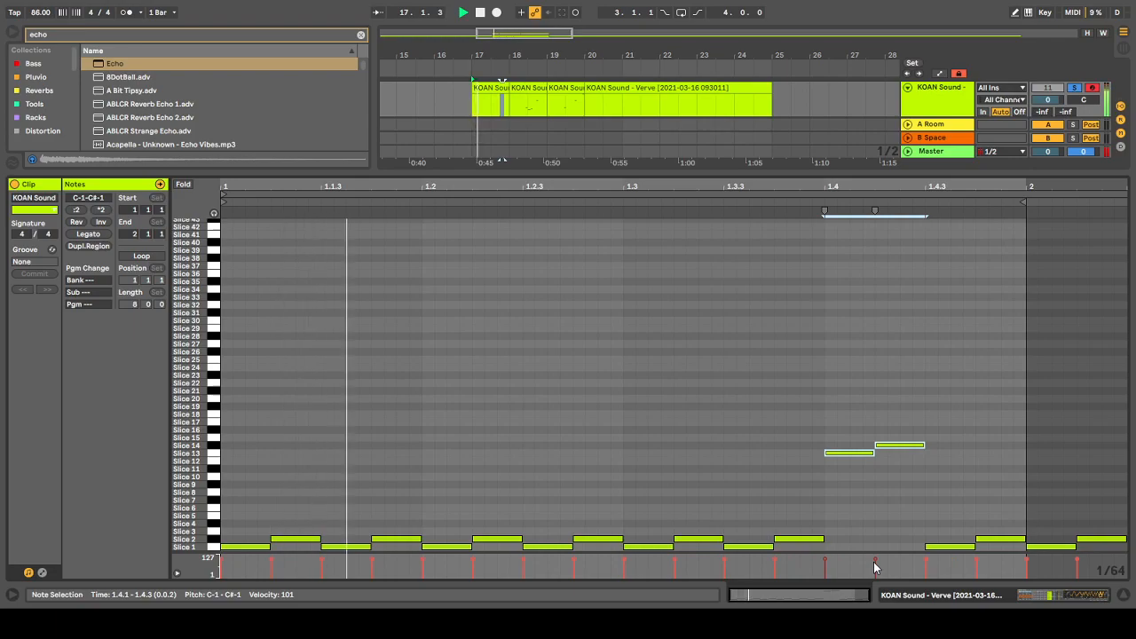
key(ctrl+d)
key(shift+Up)
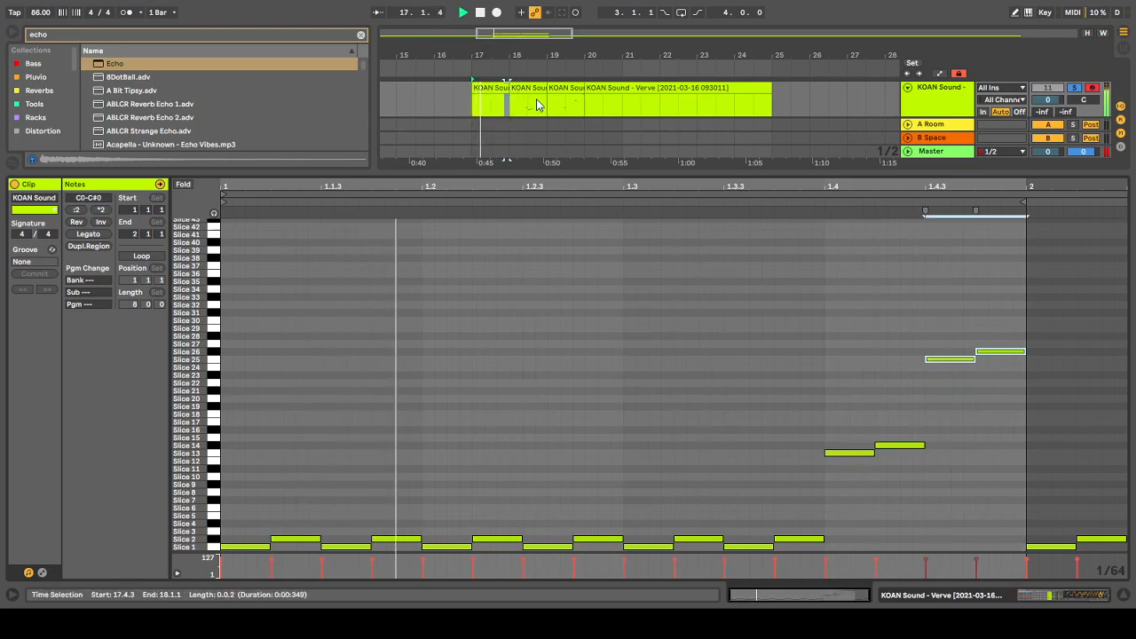
Duplicate the bar 17 clip over bar 18 and play through the copy
click(496, 92)
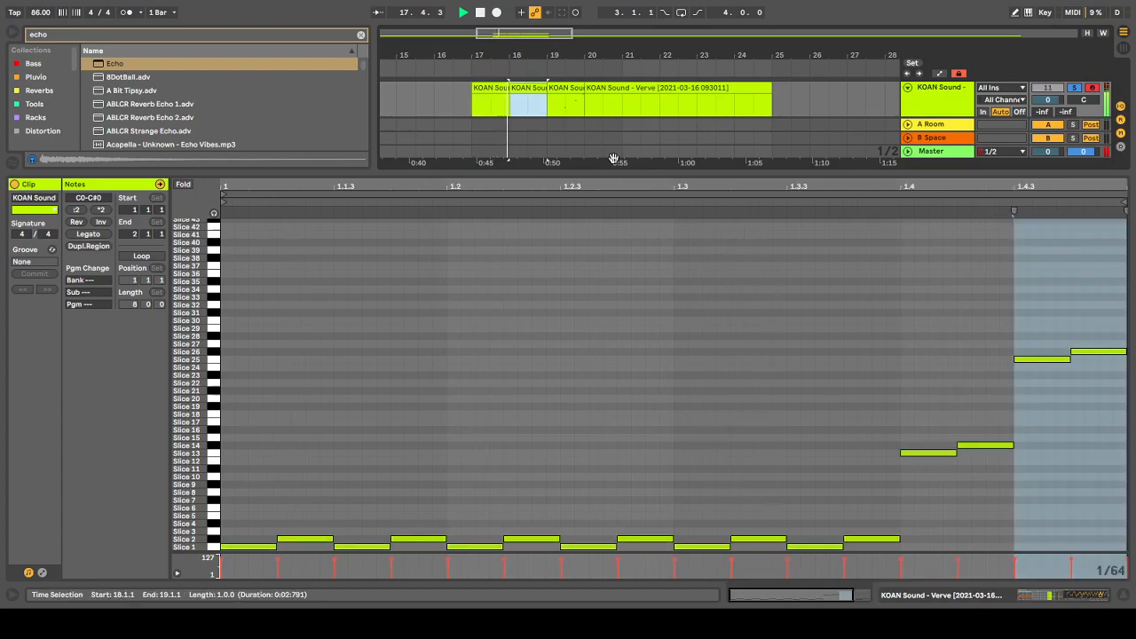
click(679, 305)
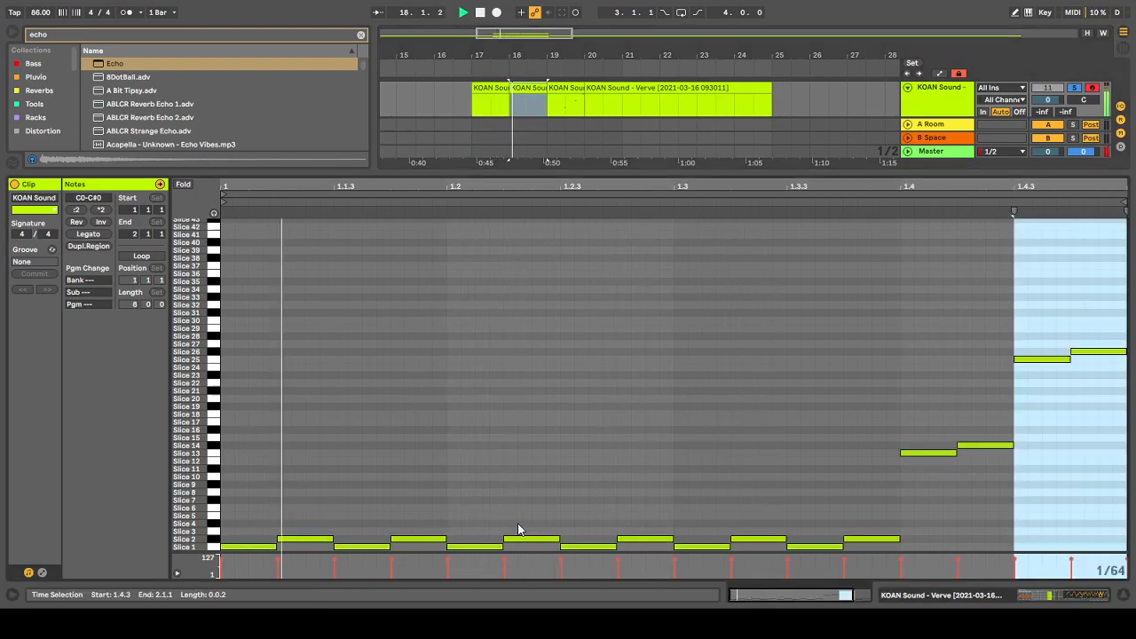
key(space)
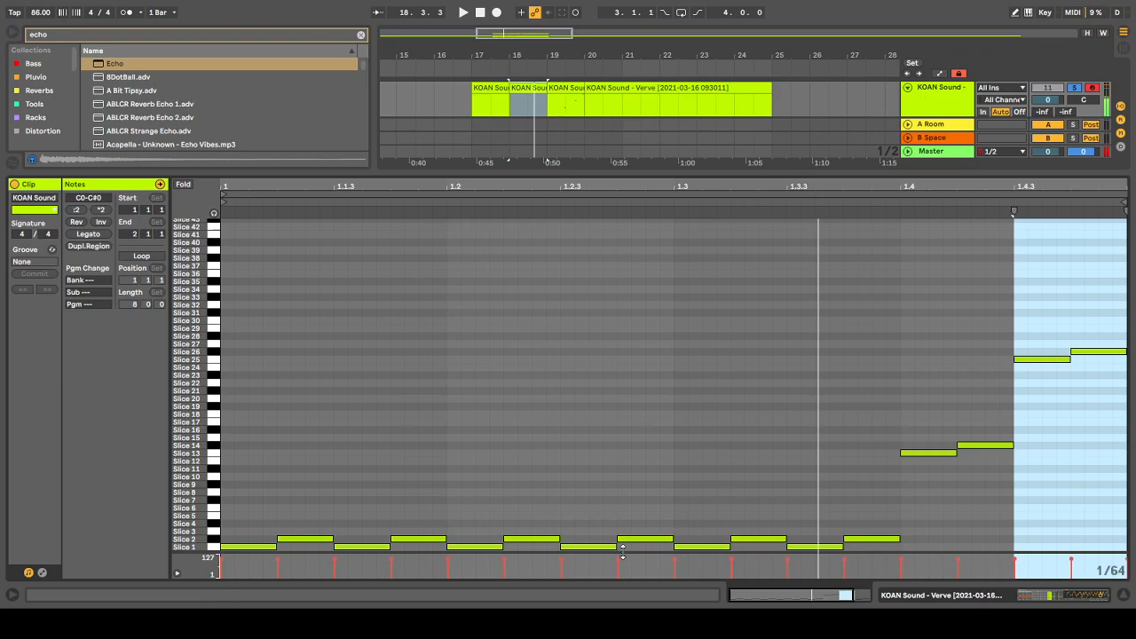
Halve the Slice 1 note at 1.2.3, duplicate it, audition the change, and delete the Slice 2 note at 1.2.4
drag(616, 547, 590, 548)
key(ctrl+d)
key(space)
key(space)
click(631, 541)
key(Delete)
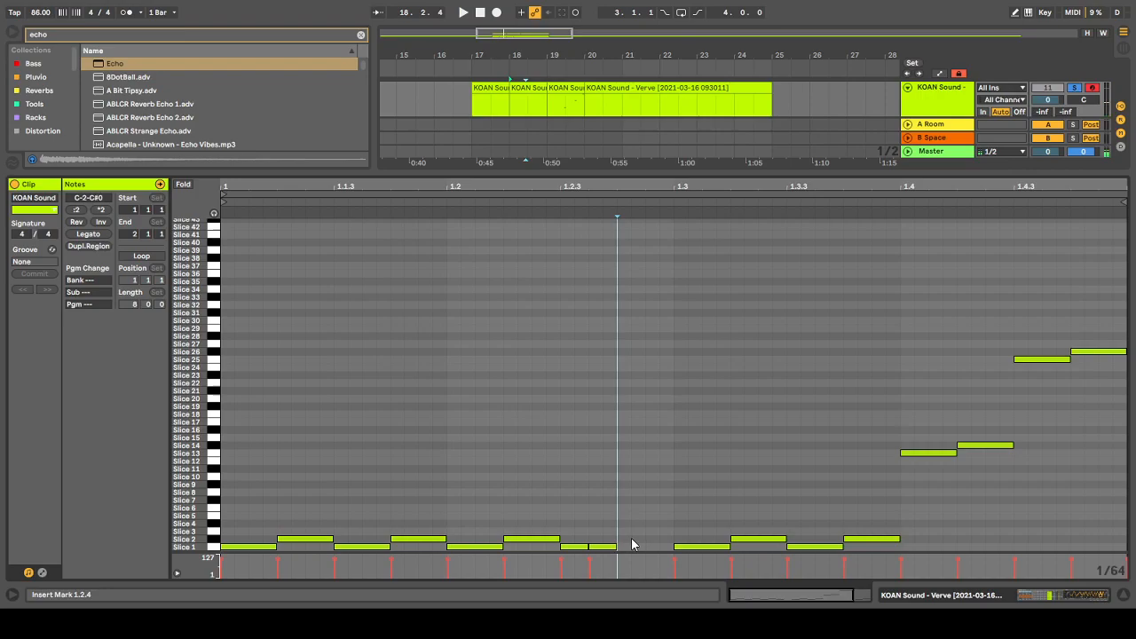
Return the Slice 1 note at 1.2.3 to full sixteenth length, duplicate it to 1.2.4, and audition the pattern
click(585, 547)
key(ctrl+d)
key(space)
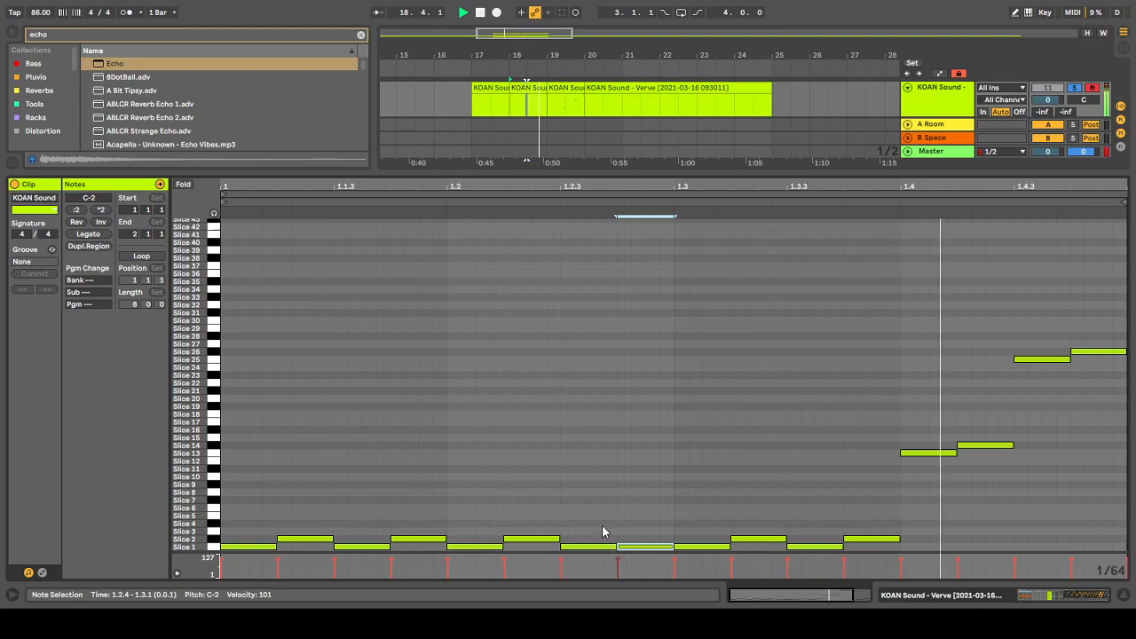
key(space)
Raise the four beat-4 notes one octave to Slices 25, 26, 37 and 38, and audition the variation
drag(898, 458, 1129, 245)
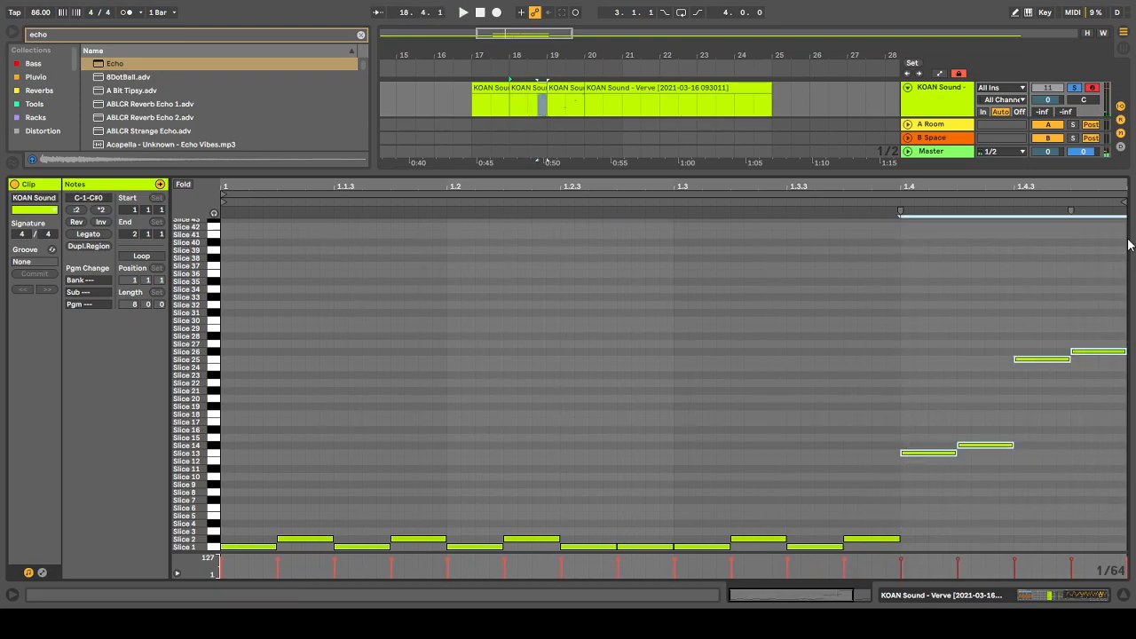
key(shift+Up)
key(space)
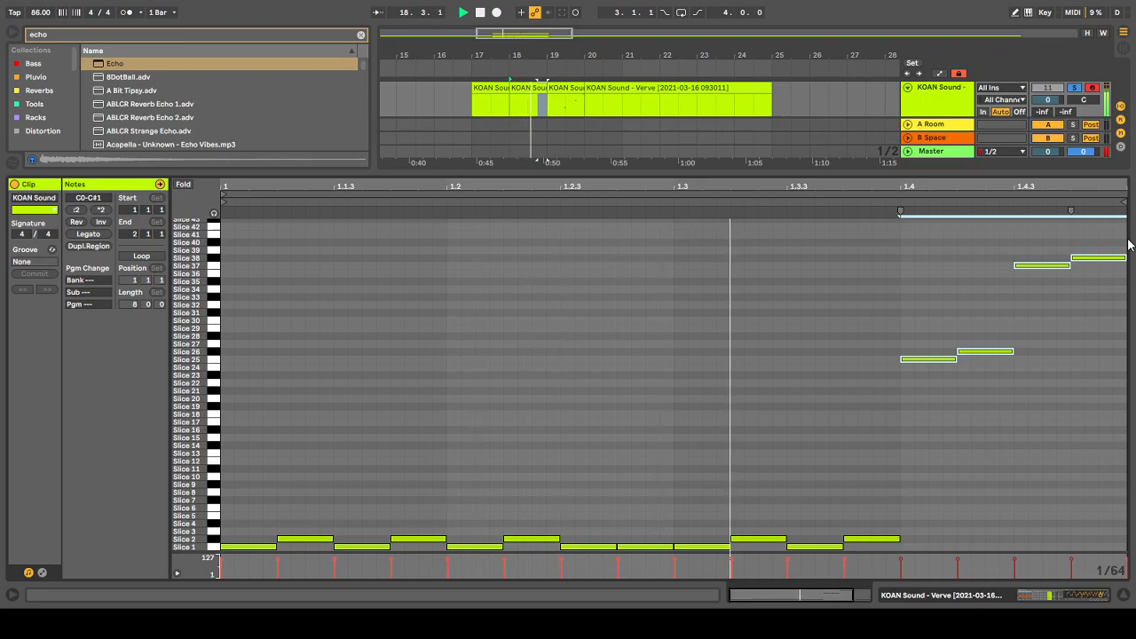
key(space)
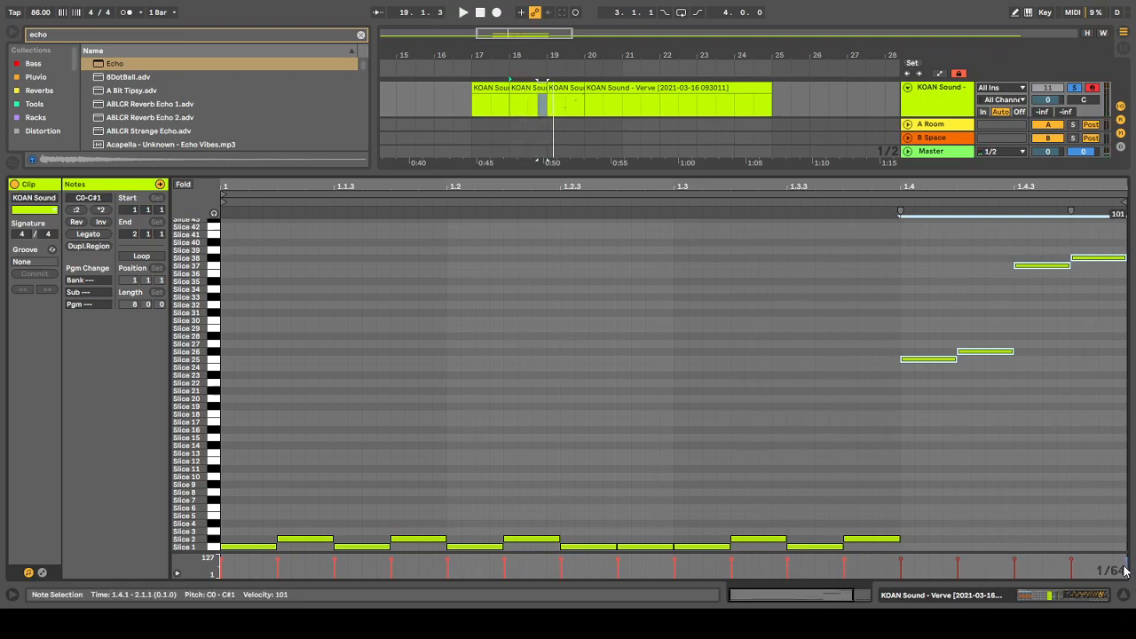
Hide the clip editor and place the insert marker at 17.3.1 on the 12 Audio track
click(1122, 596)
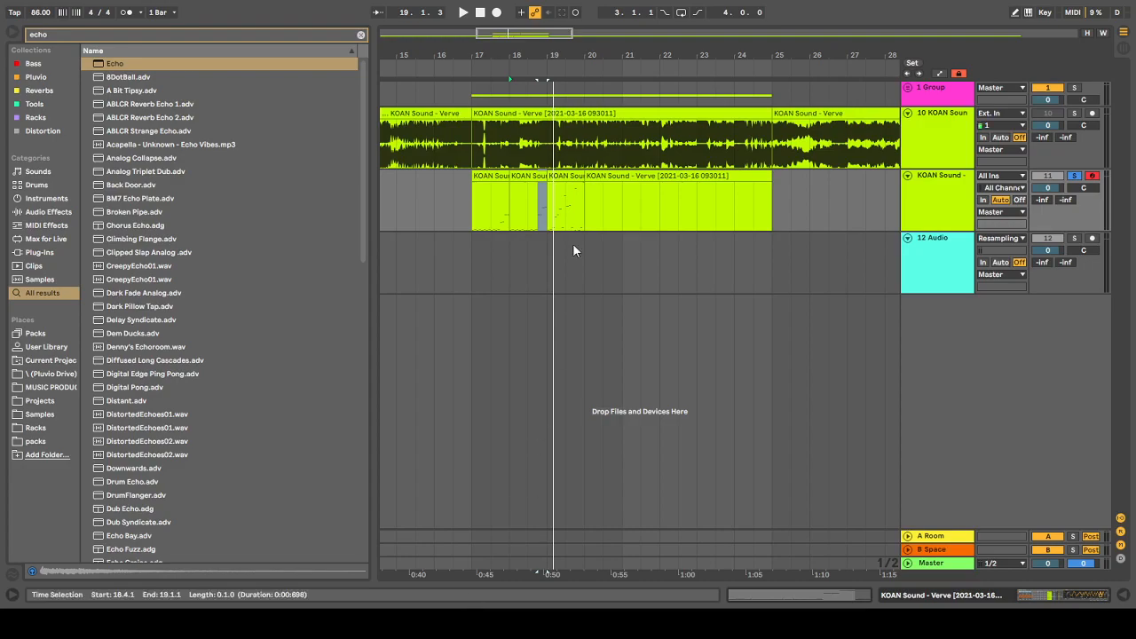
click(490, 262)
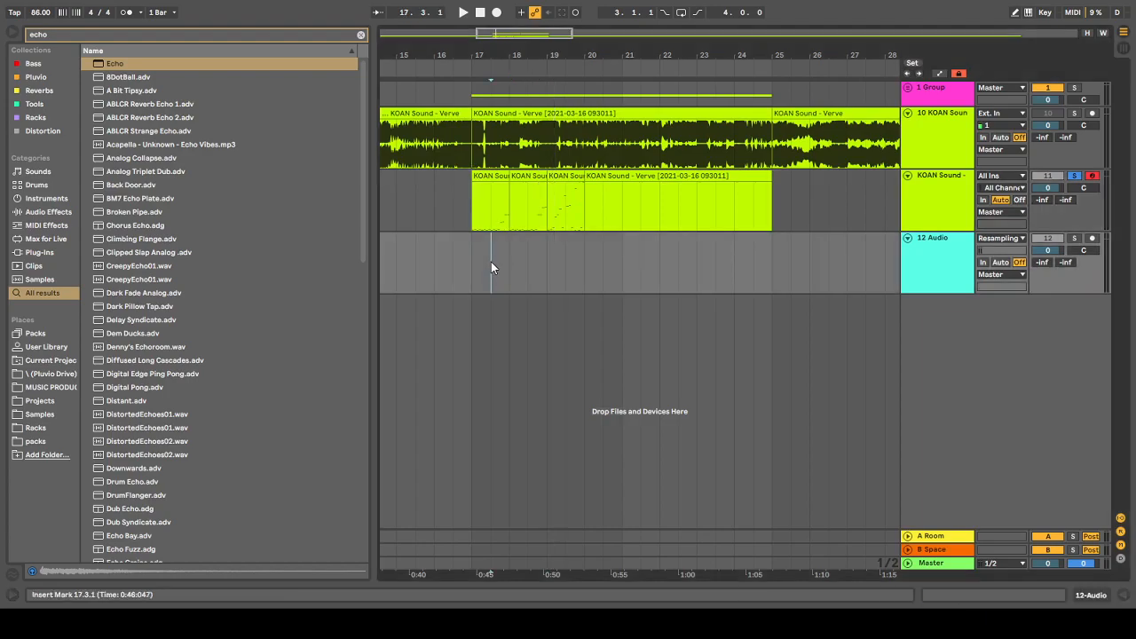